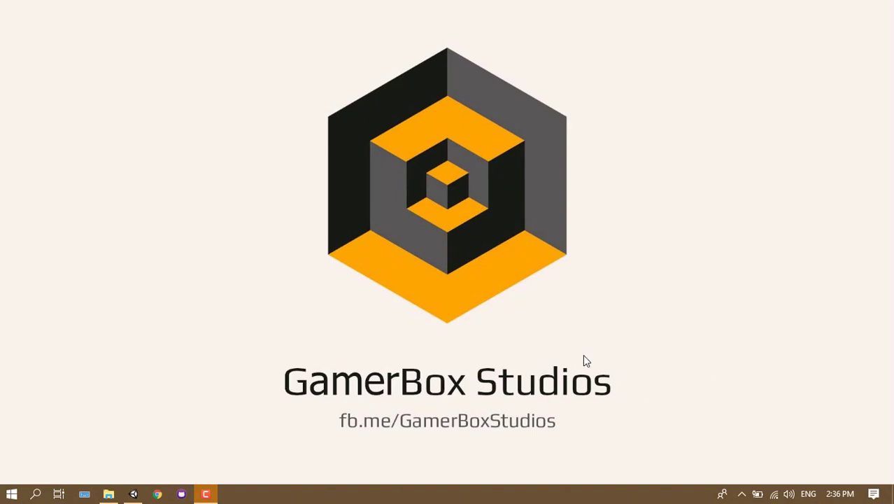
# Bring the Unity editor showing the 10MinuteGameChallenge SampleScene to the front.
pyautogui.click(133, 494)
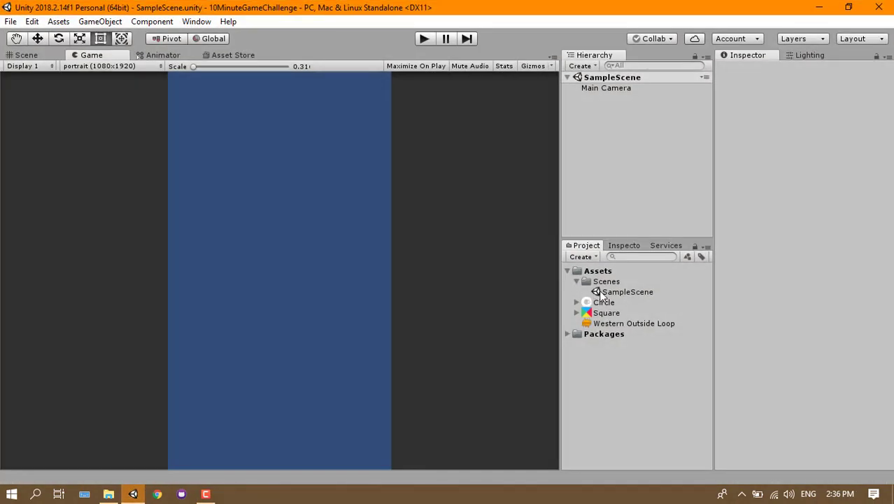
# Set the Main Camera background colour to white.
pyautogui.click(638, 91)
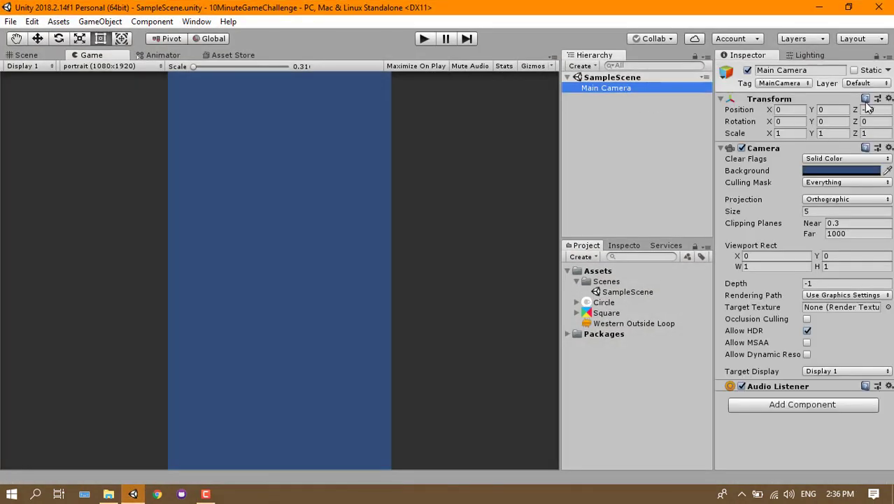
pyautogui.click(850, 171)
pyautogui.click(541, 124)
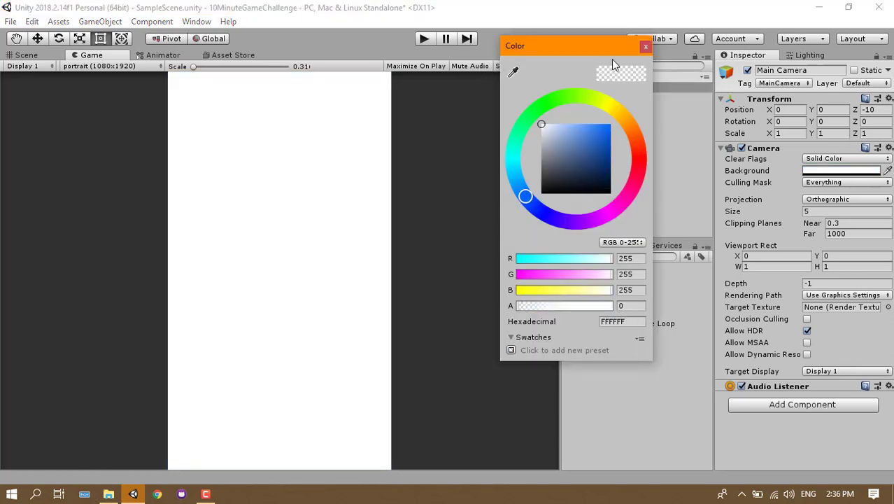
pyautogui.click(645, 49)
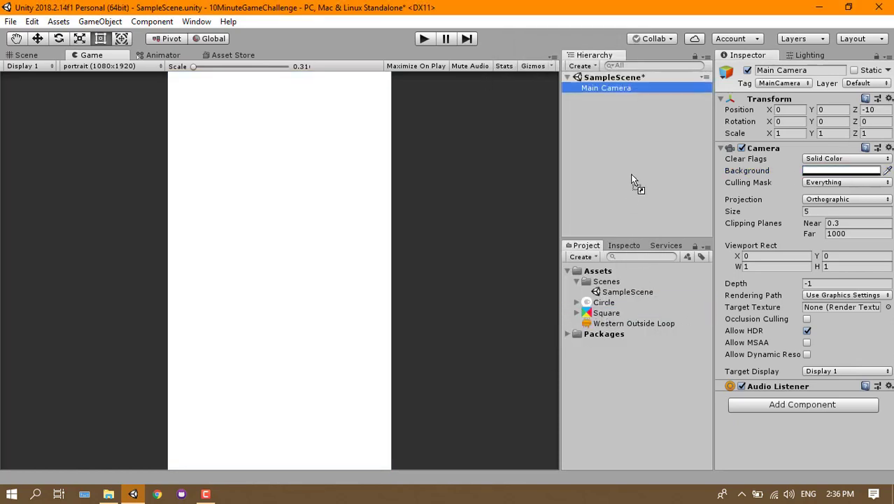
# Add the Square sprite, scale it to 0.7 × 0.7, and move it to Y -2.34.
pyautogui.moveTo(607, 314); pyautogui.dragTo(636, 161)
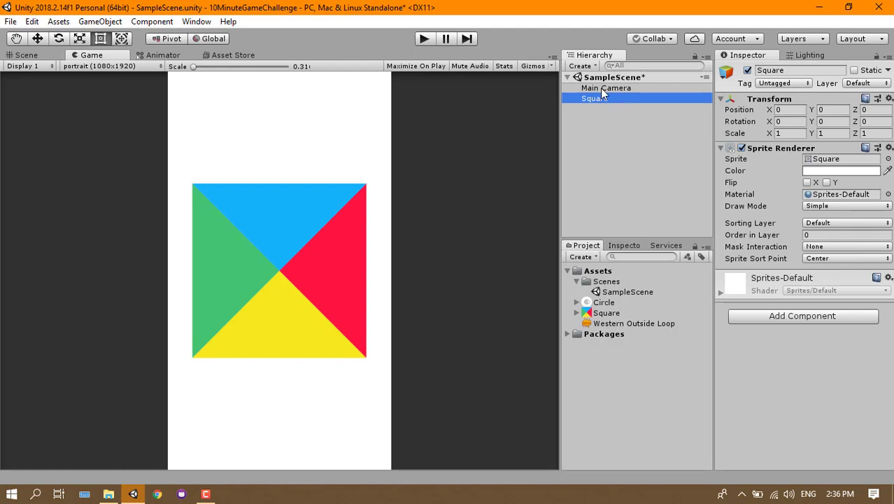
pyautogui.click(790, 133)
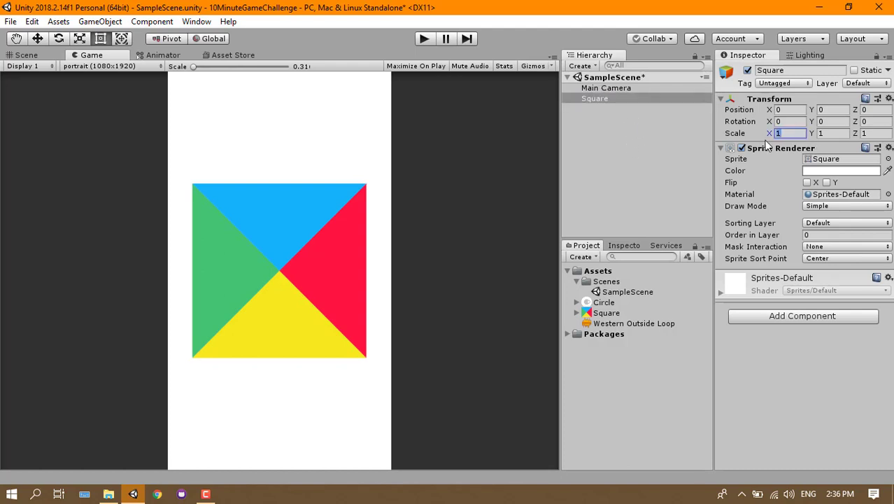
pyautogui.write('0.7')
pyautogui.press('Tab')
pyautogui.write('0.7')
pyautogui.press('Tab')
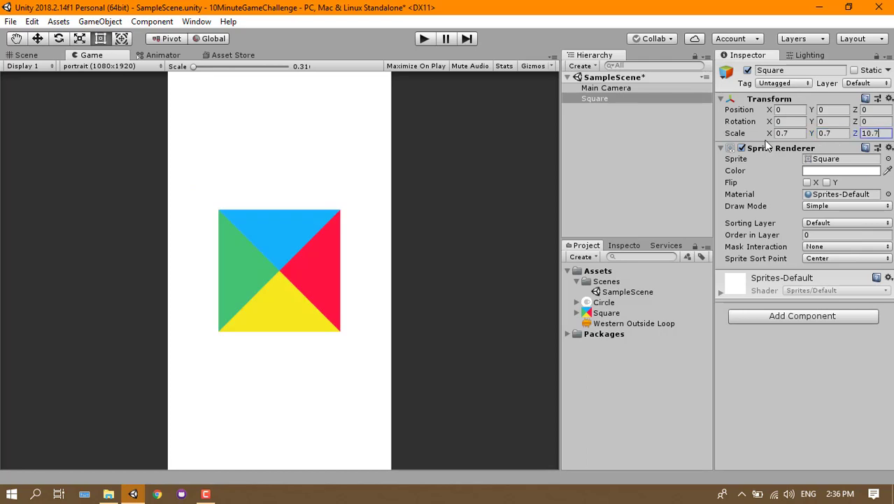
pyautogui.press('BackSpace')
pyautogui.press('BackSpace')
pyautogui.press('BackSpace')
pyautogui.click(635, 142)
pyautogui.click(623, 99)
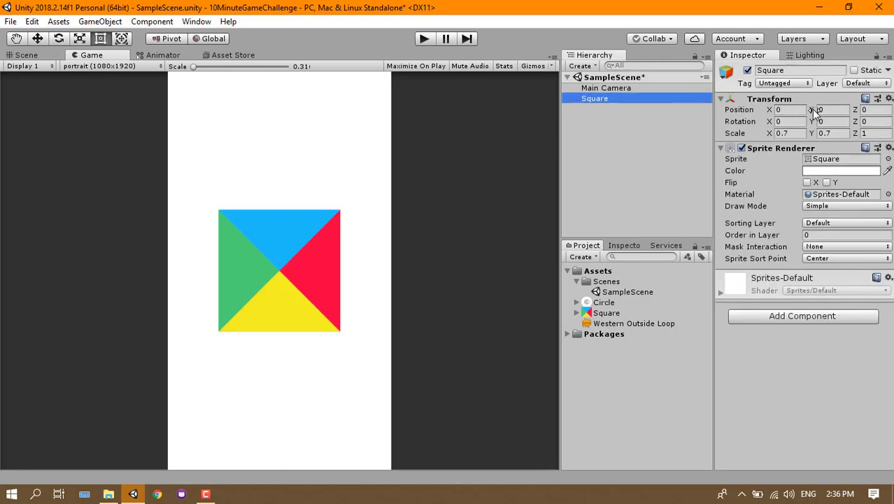
pyautogui.moveTo(814, 110); pyautogui.dragTo(761, 121)
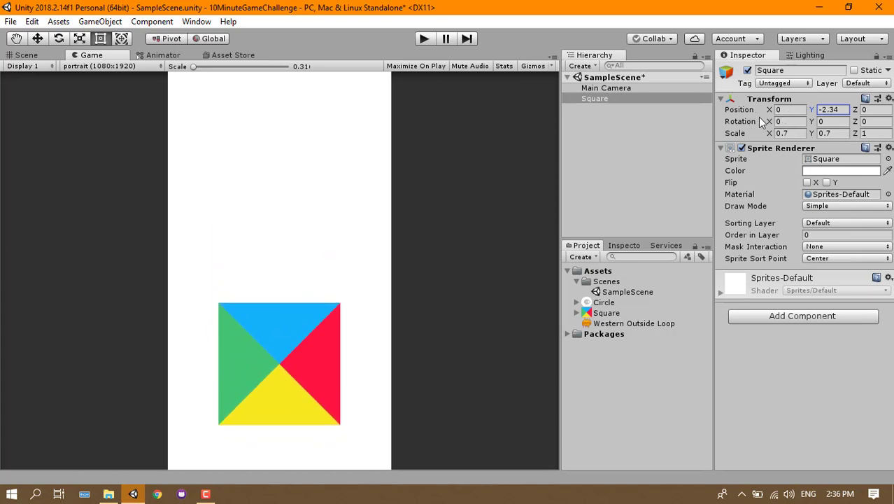
# Add a Box Collider 2D to the Square and tick Is Trigger.
pyautogui.click(791, 317)
pyautogui.write('Co')
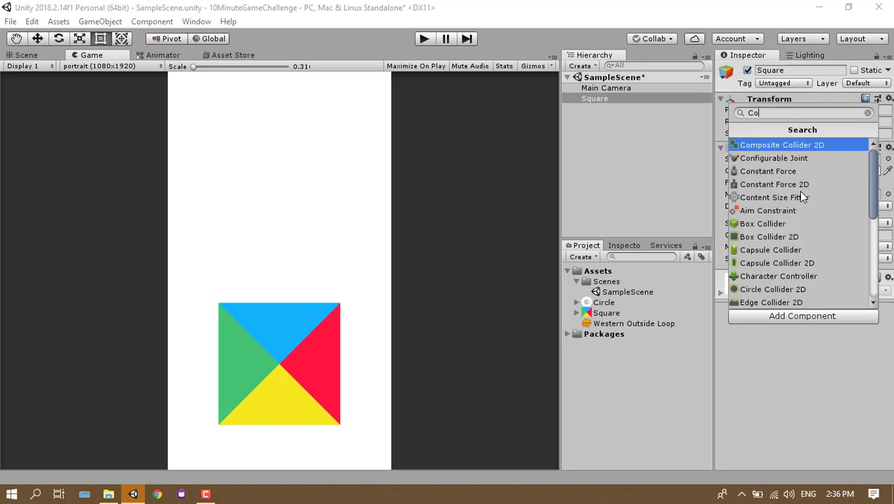
pyautogui.write('l')
pyautogui.click(769, 158)
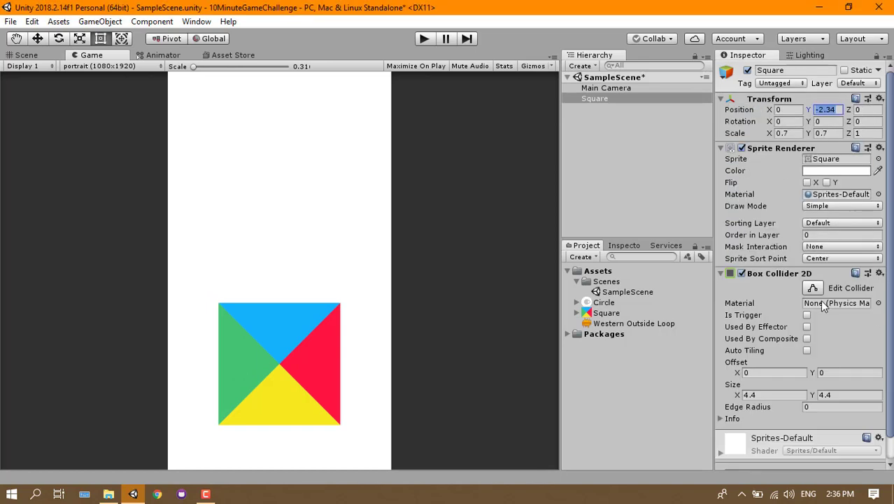
pyautogui.click(807, 315)
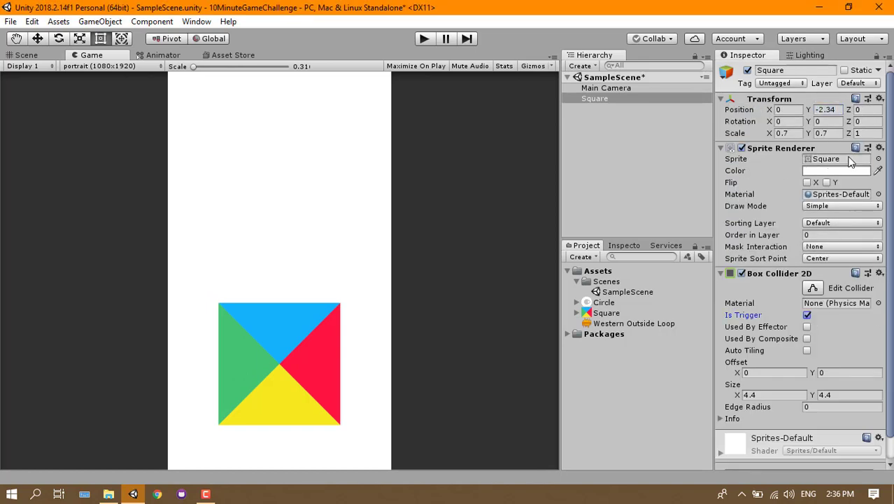
# Collapse the Square's component panels and drag a Circle sprite into the scene.
pyautogui.click(789, 149)
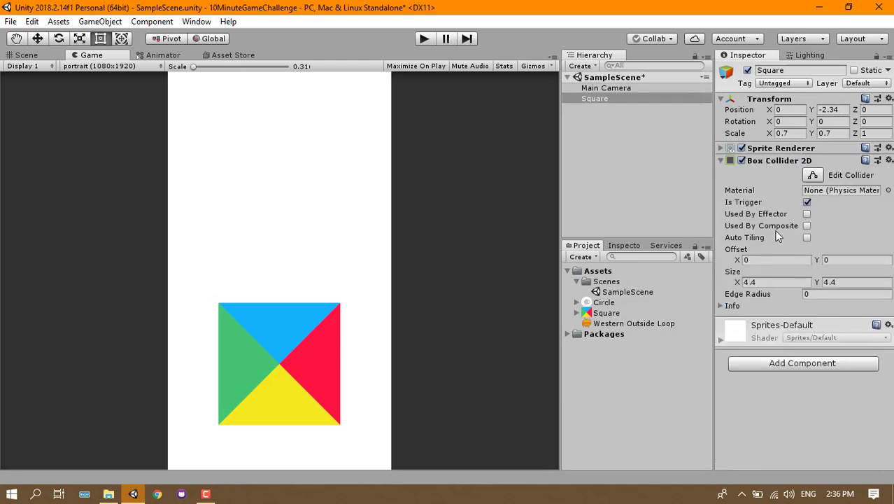
pyautogui.click(761, 162)
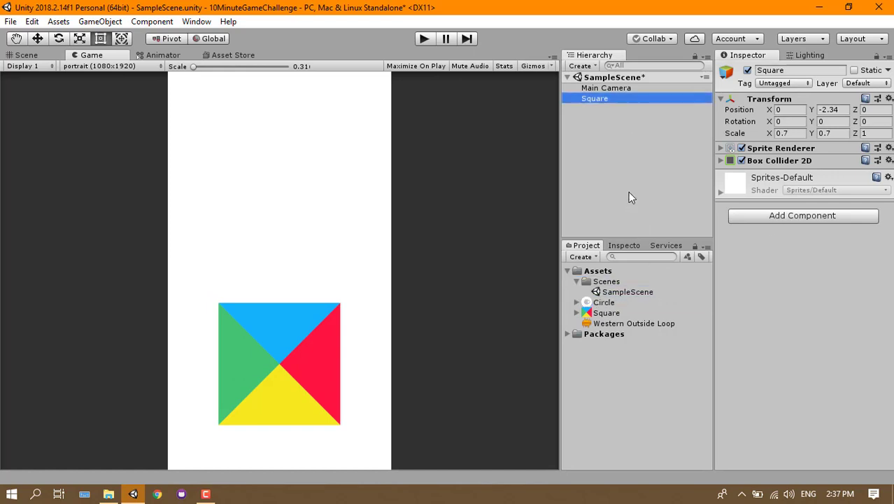
pyautogui.moveTo(603, 303); pyautogui.dragTo(628, 192)
# Tint the Circle with the square's red, sampled with the eyedropper.
pyautogui.click(796, 135)
pyautogui.write('0')
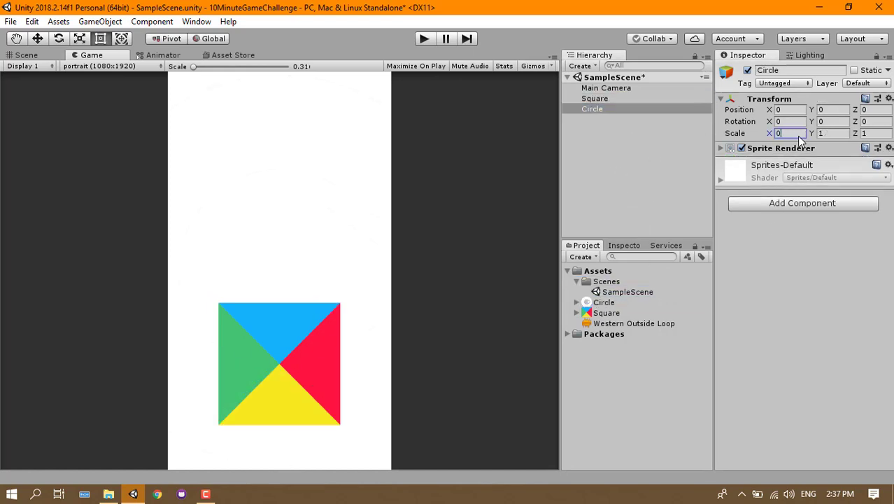
pyautogui.write('.1')
pyautogui.press('Tab')
pyautogui.write('0.1')
pyautogui.click(782, 148)
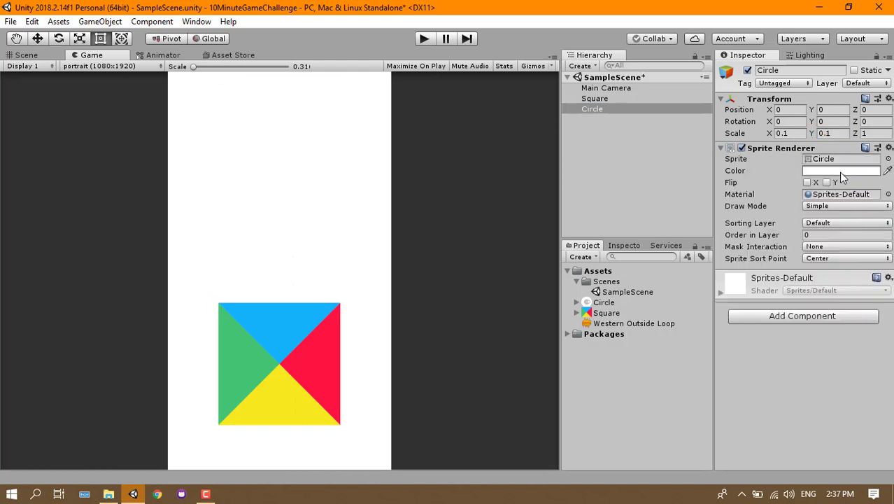
pyautogui.click(839, 171)
pyautogui.click(609, 125)
pyautogui.moveTo(630, 90); pyautogui.dragTo(603, 105)
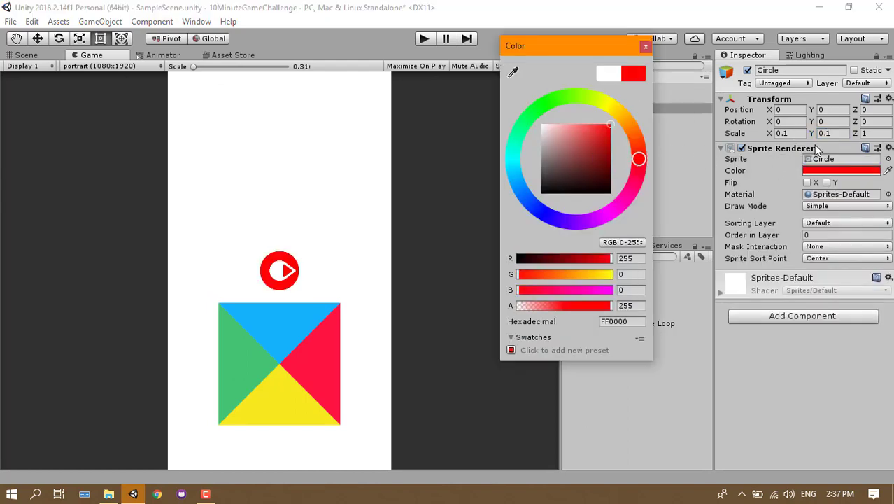
pyautogui.click(512, 72)
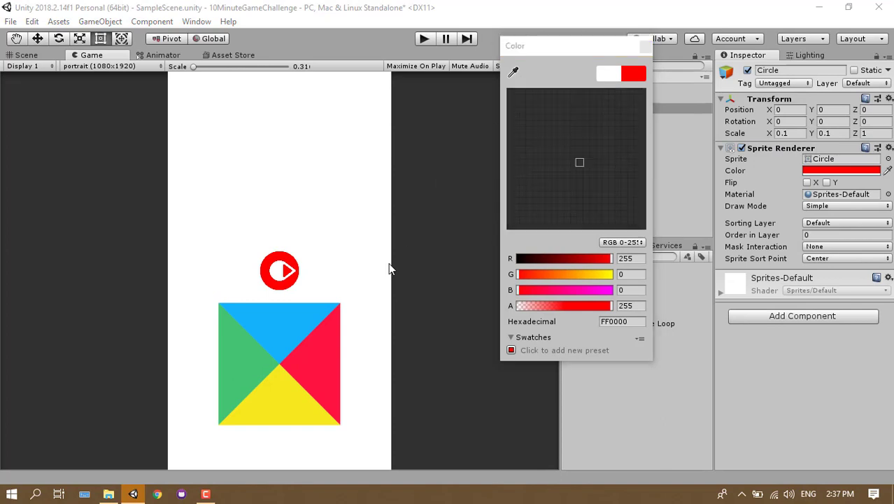
pyautogui.click(315, 342)
pyautogui.click(645, 47)
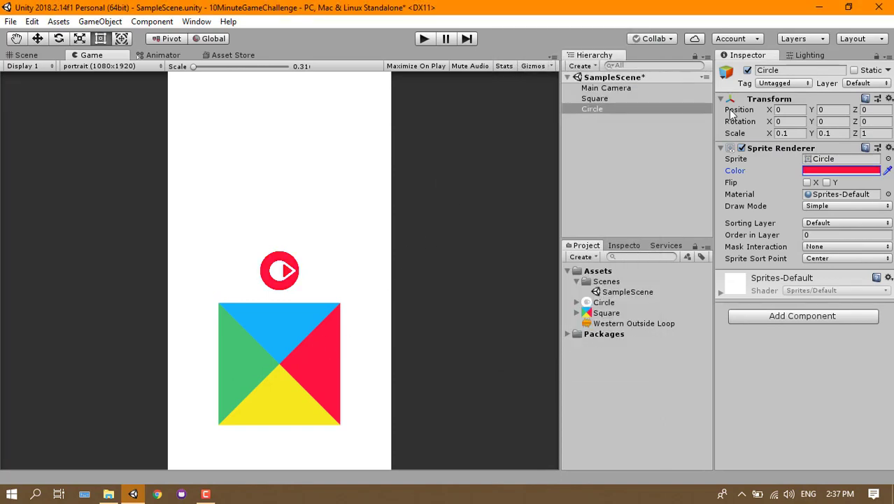
# Scale the Circle to 0.04 × 0.04, keeping depth scale at 1.
pyautogui.click(786, 134)
pyautogui.write('0.02')
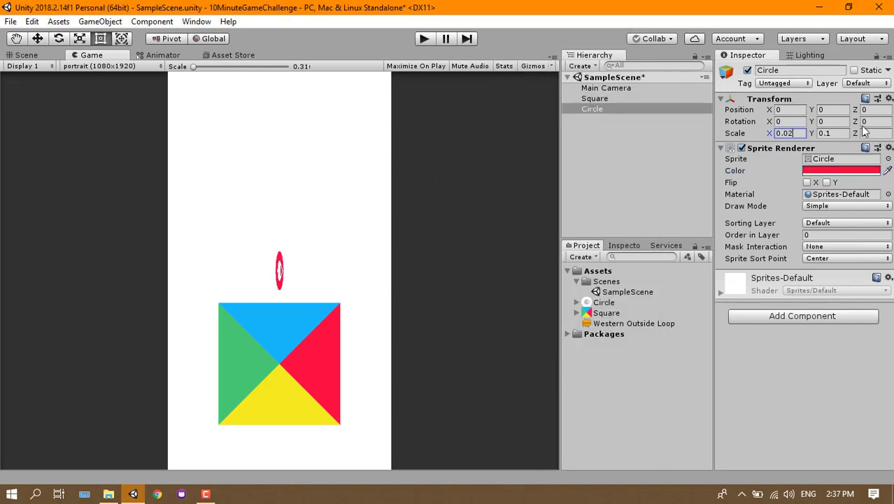
pyautogui.press('BackSpace')
pyautogui.write('5')
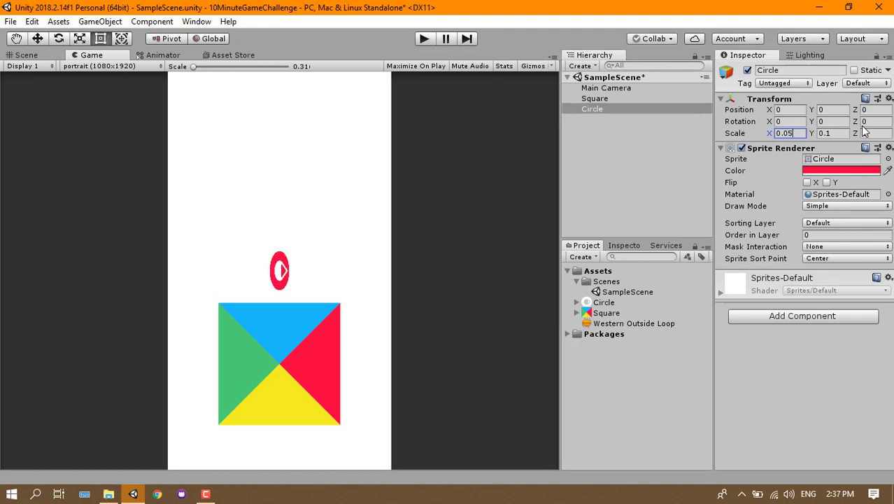
pyautogui.press('Tab')
pyautogui.write('0.05')
pyautogui.press('Tab')
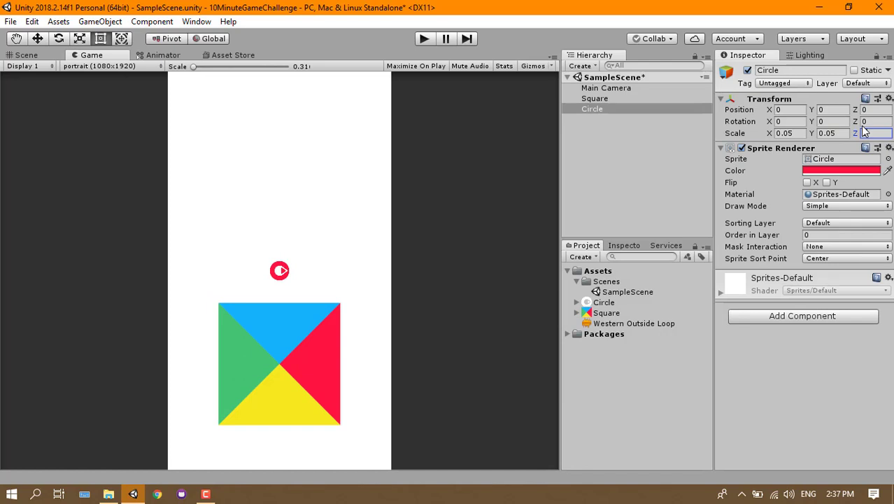
pyautogui.write('1')
pyautogui.click(790, 133)
pyautogui.write('0.04')
pyautogui.press('Tab')
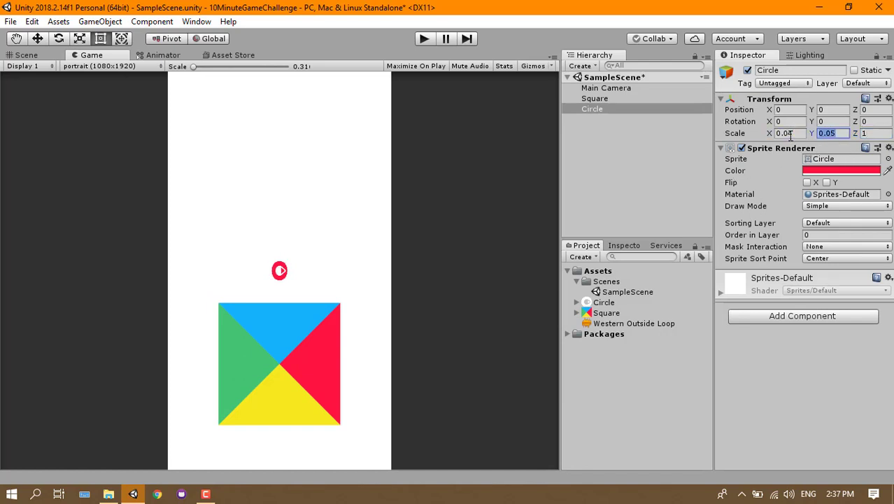
pyautogui.write('0.04')
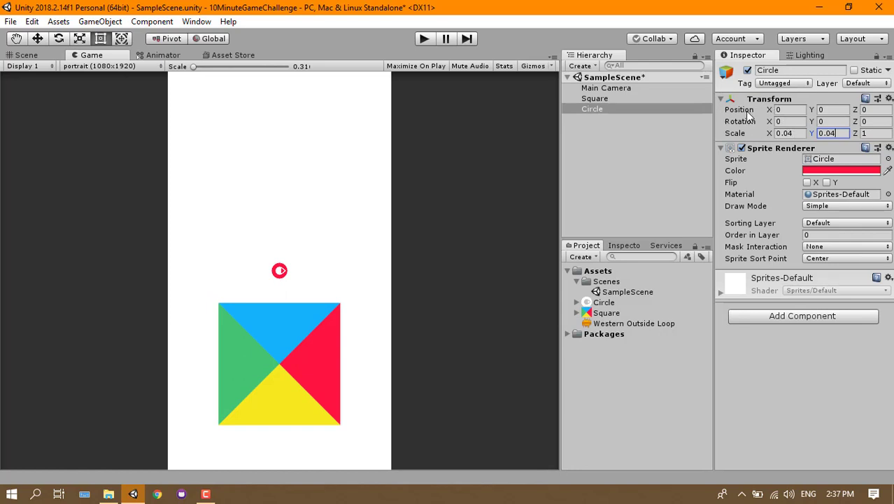
# Raise the Circle to position Y 7.
pyautogui.click(825, 109)
pyautogui.write('2.12')
pyautogui.hotkey('ctrl', 'a')
pyautogui.write('5.21')
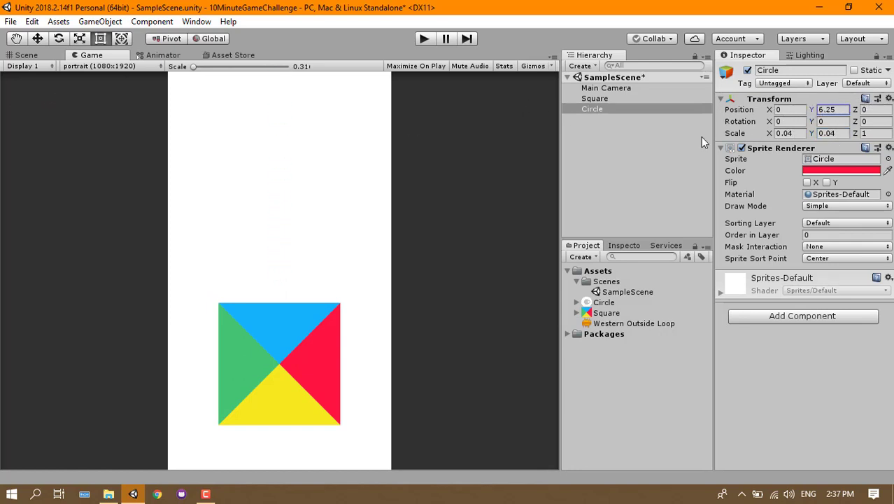
pyautogui.click(845, 110)
# Add a Circle Collider 2D to the Circle.
pyautogui.click(785, 316)
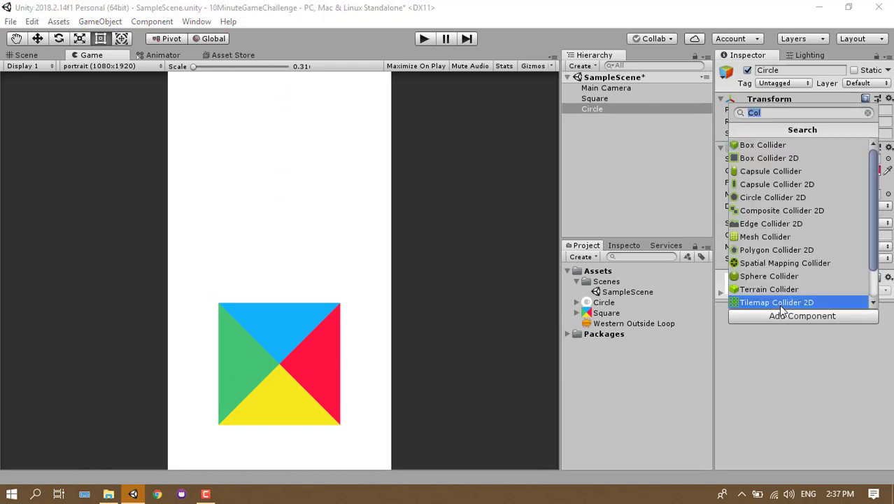
pyautogui.write('c')
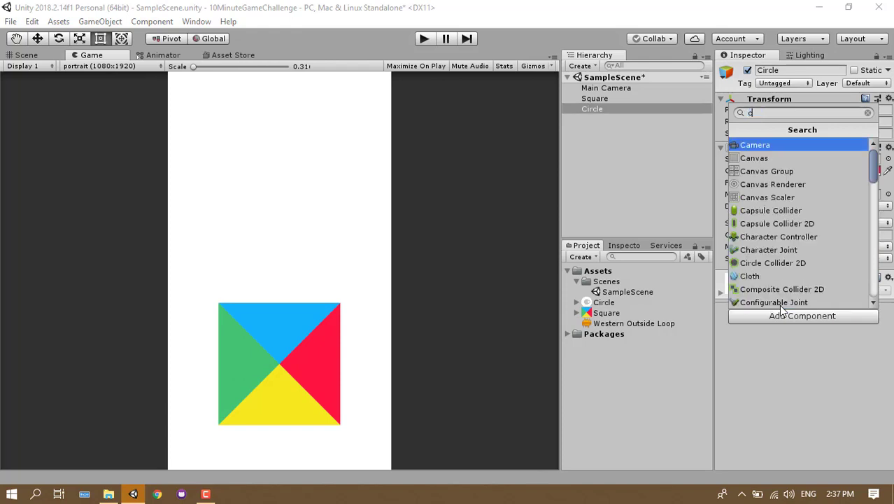
pyautogui.write('ir')
pyautogui.press('Return')
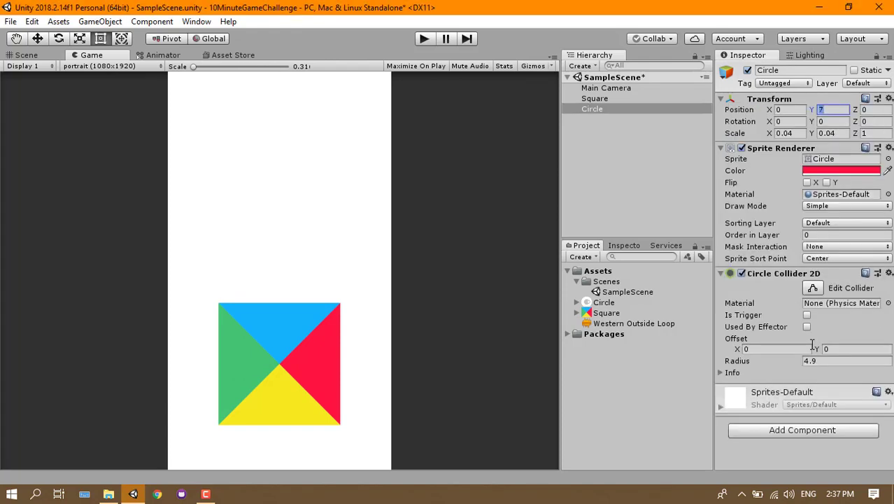
# Add a Rigidbody 2D and make the circle collider a trigger.
pyautogui.click(784, 427)
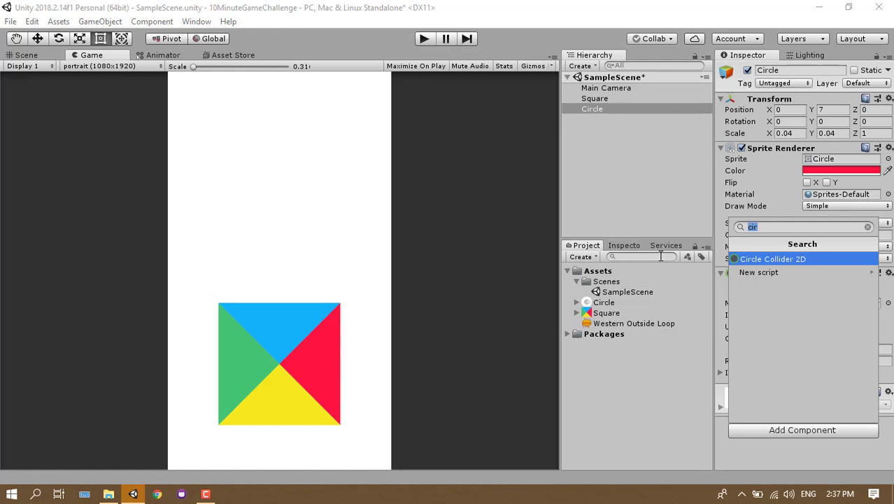
pyautogui.write('Rigi')
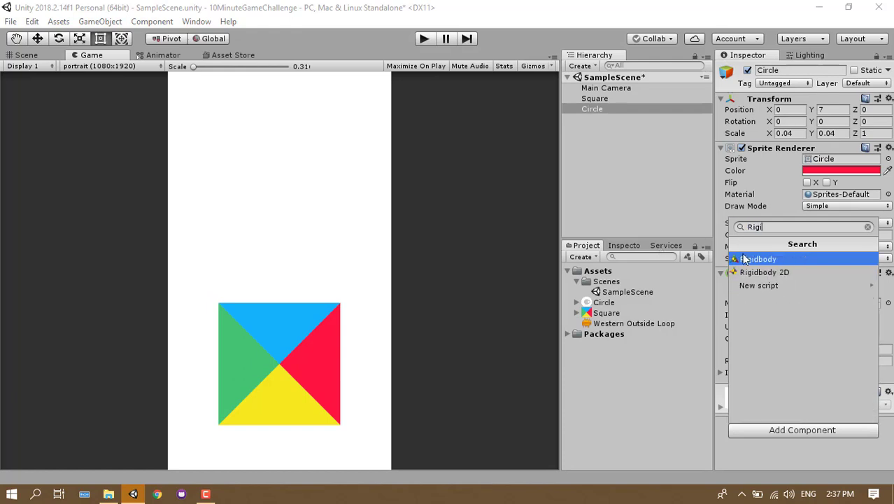
pyautogui.click(754, 272)
pyautogui.click(807, 316)
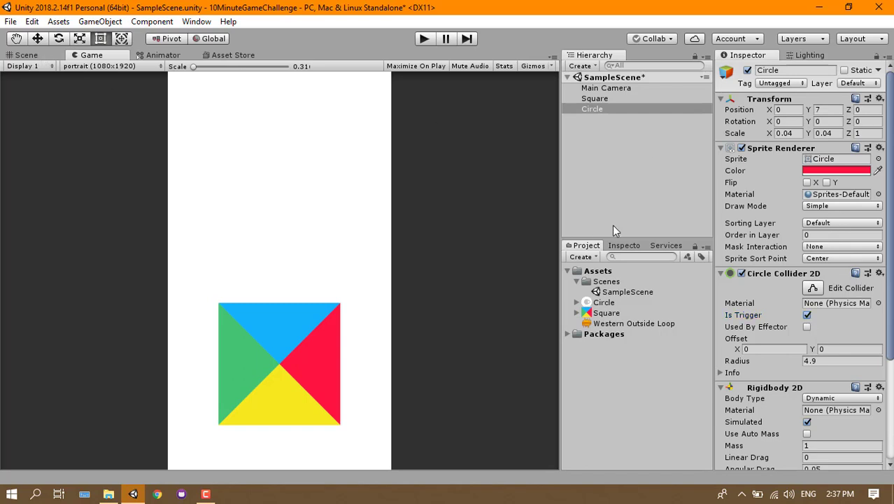
pyautogui.click(28, 55)
# Frame the Circle and then the Square in the scene view.
pyautogui.doubleClick(592, 109)
pyautogui.scroll(-2, 366, 225)
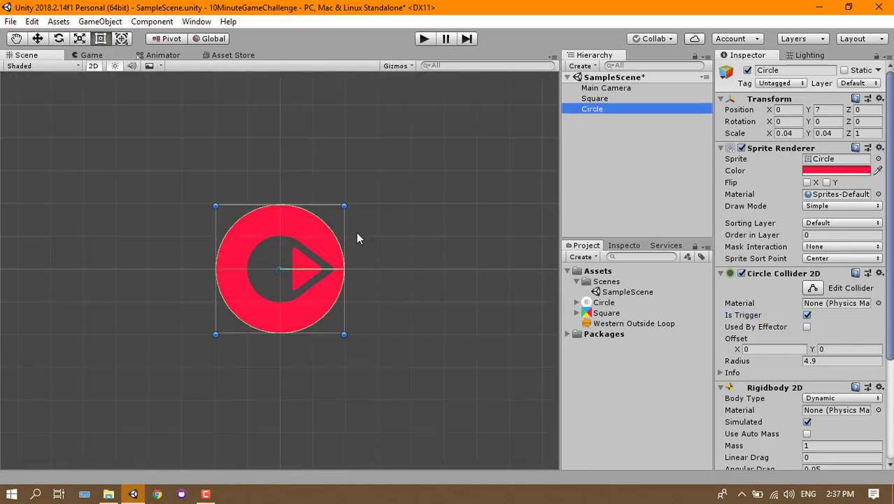
pyautogui.doubleClick(596, 99)
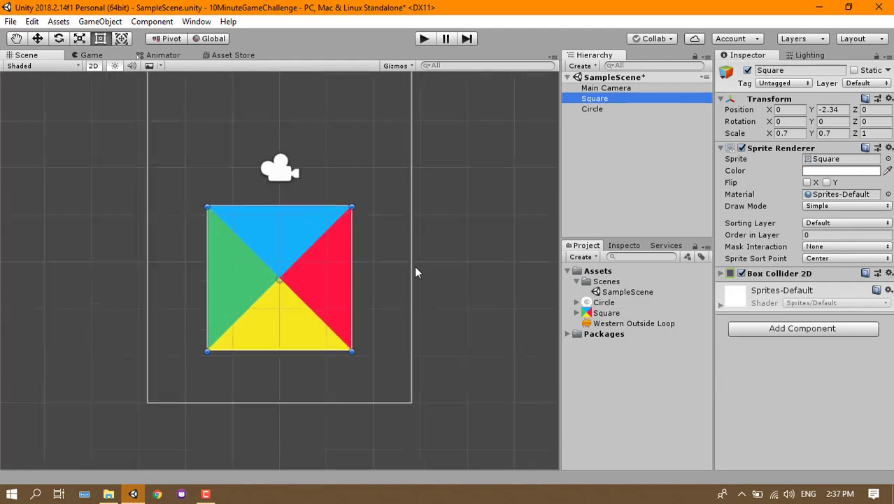
# Toggle Edit Collider to confirm the 4.4 × 4.4 box matches the square.
pyautogui.click(770, 272)
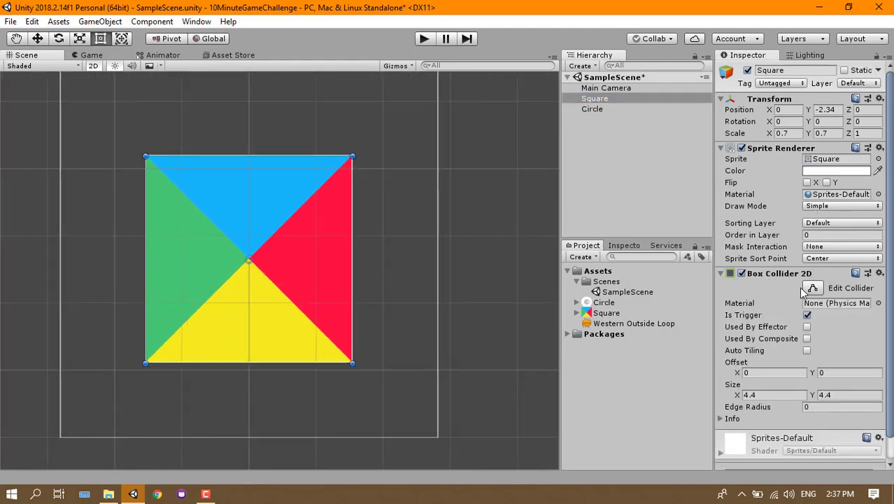
pyautogui.click(811, 288)
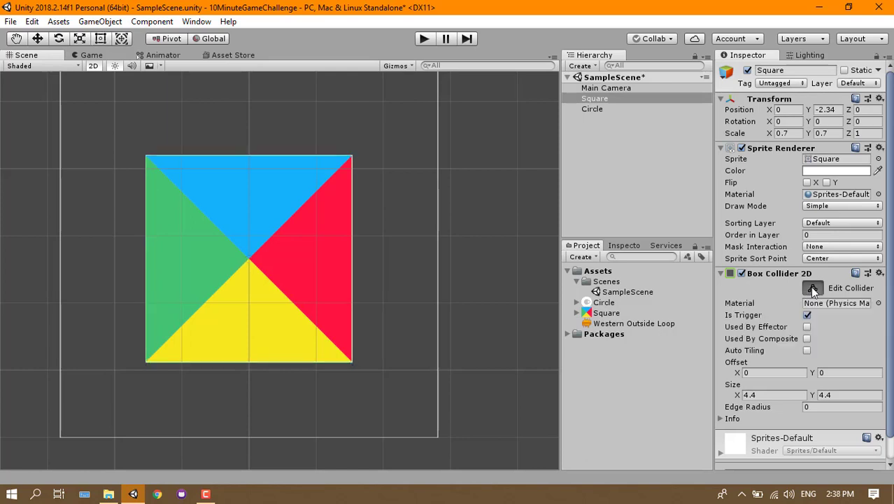
pyautogui.scroll(1, 231, 269)
pyautogui.scroll(4, 234, 271)
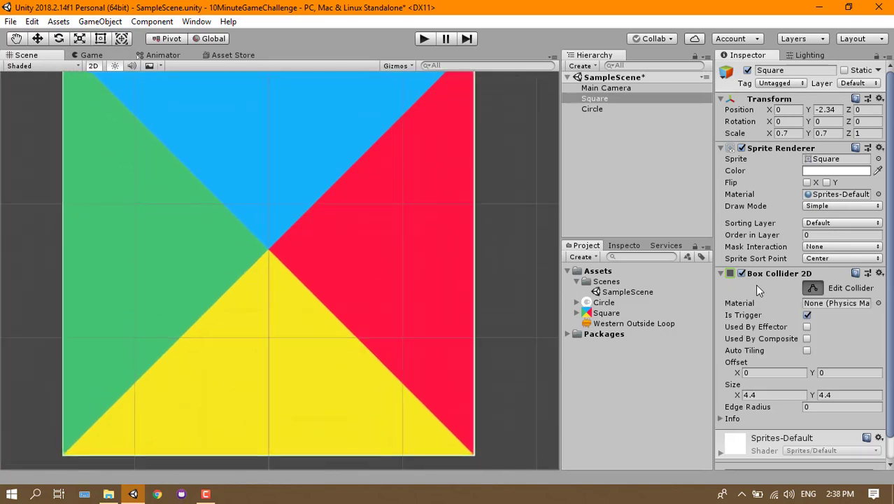
pyautogui.click(813, 289)
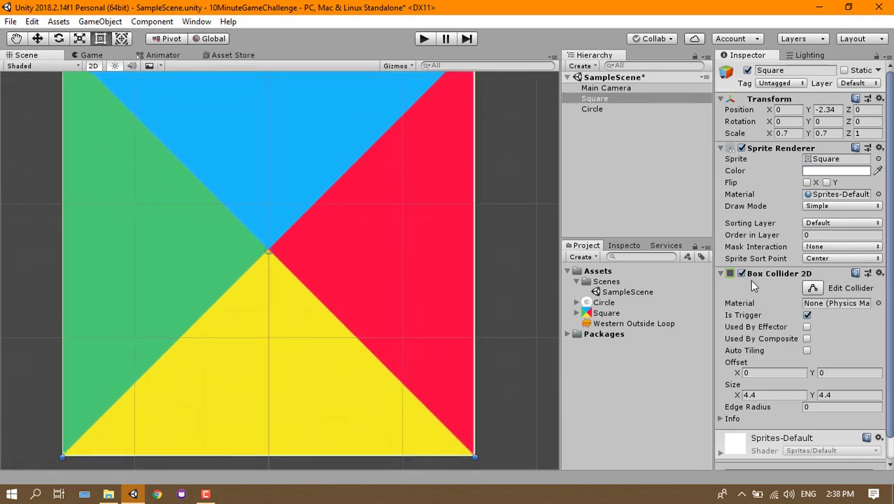
pyautogui.scroll(-2, 423, 225)
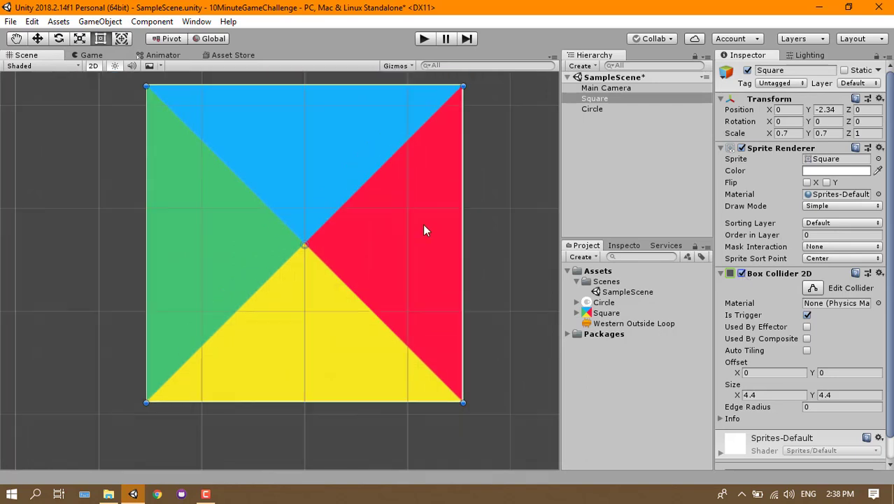
pyautogui.scroll(-2, 424, 226)
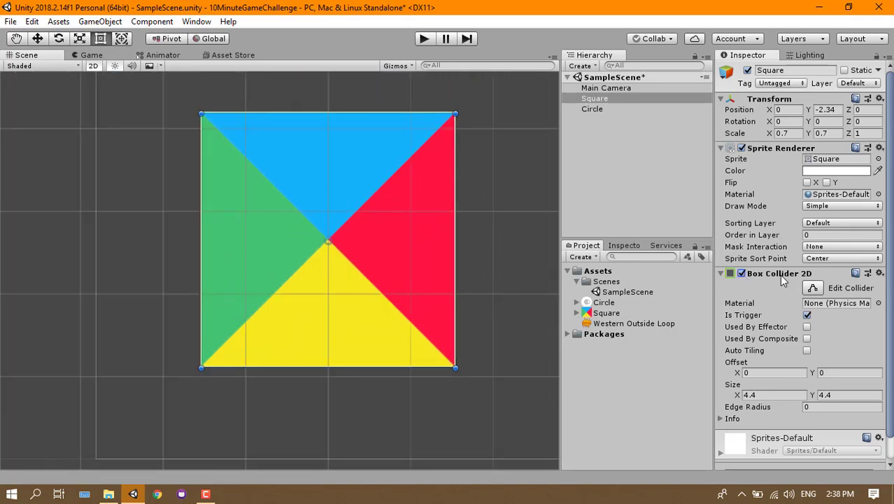
# Select the Main Camera and review its settings.
pyautogui.click(605, 123)
pyautogui.click(596, 98)
pyautogui.click(602, 88)
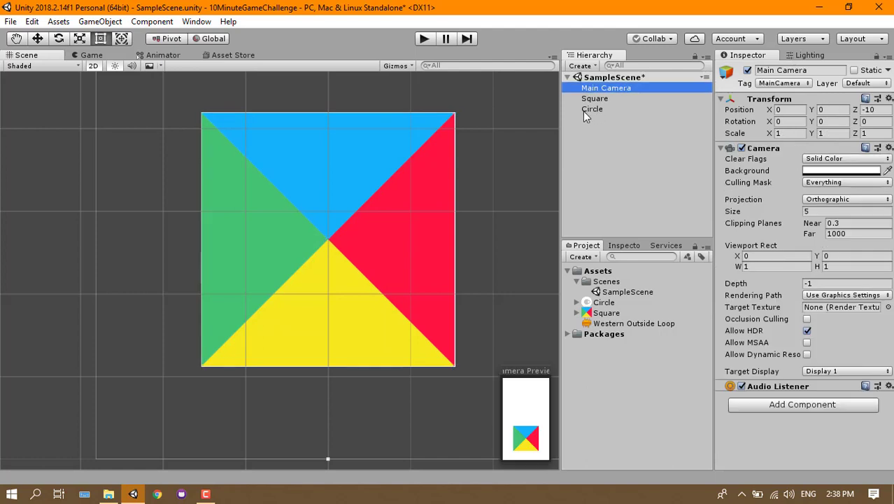
pyautogui.scroll(-2, 428, 153)
pyautogui.scroll(-2, 427, 153)
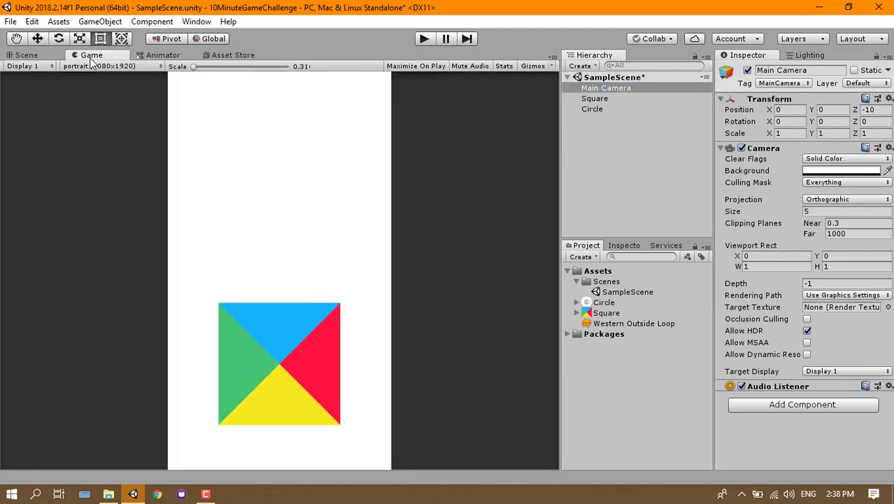
# In the Game view, add a UI > Text object from the Hierarchy context menu.
pyautogui.click(91, 56)
pyautogui.rightClick(599, 141)
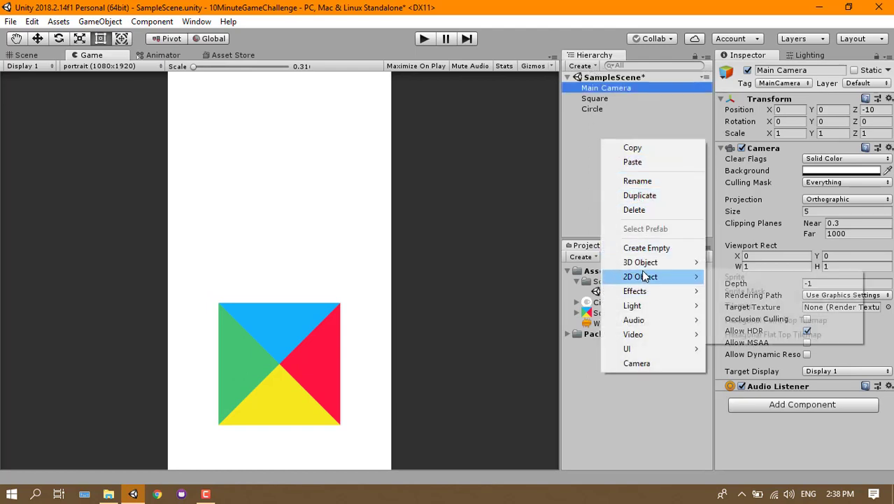
pyautogui.moveTo(683, 350)
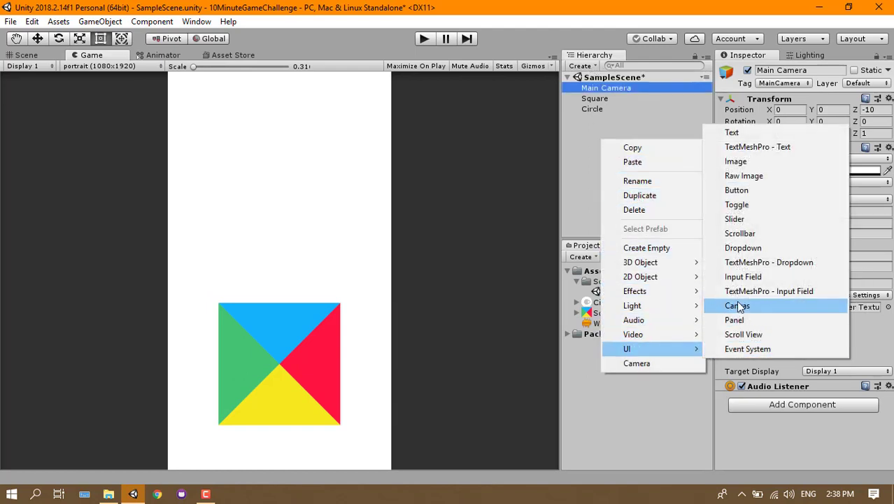
pyautogui.click(734, 132)
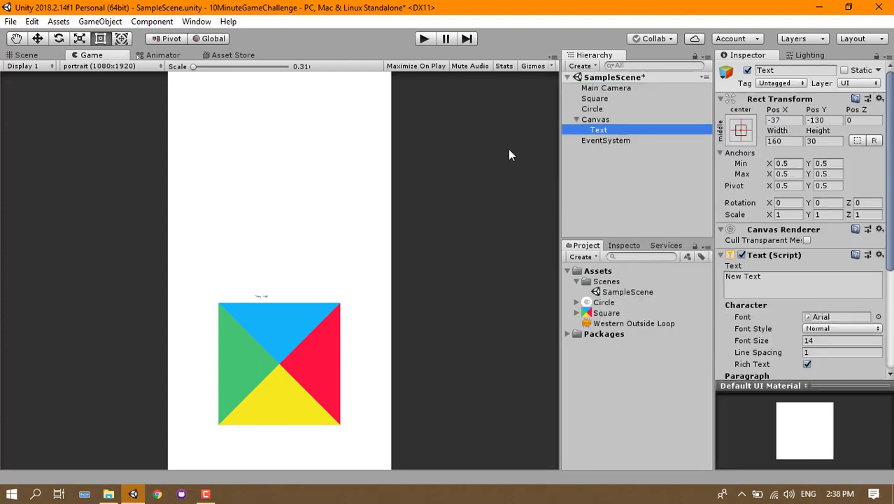
# Anchor the text top-centre at Pos Y -200 with Width 300 and Height 100.
pyautogui.click(740, 131)
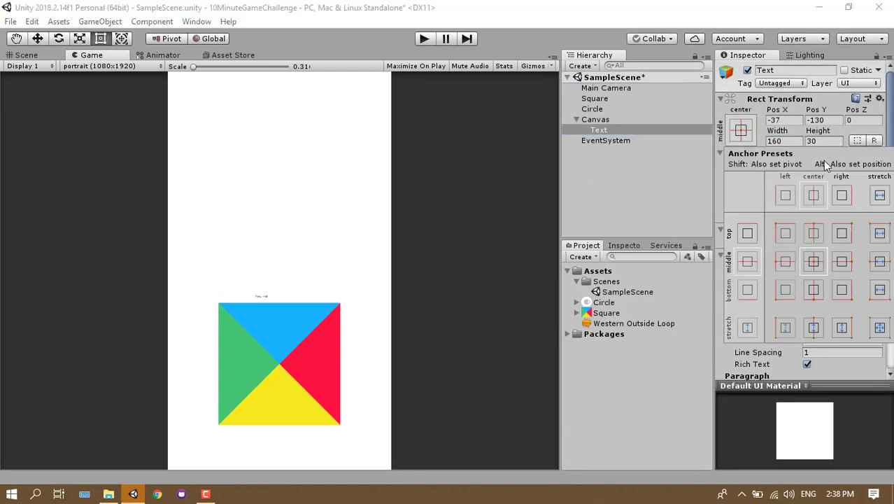
pyautogui.keyDown('alt'); pyautogui.click(813, 231); pyautogui.keyUp('alt')
pyautogui.moveTo(816, 110)
pyautogui.mouseDown()
pyautogui.moveTo(33, 140)
pyautogui.moveTo(811, 120)
pyautogui.mouseUp()
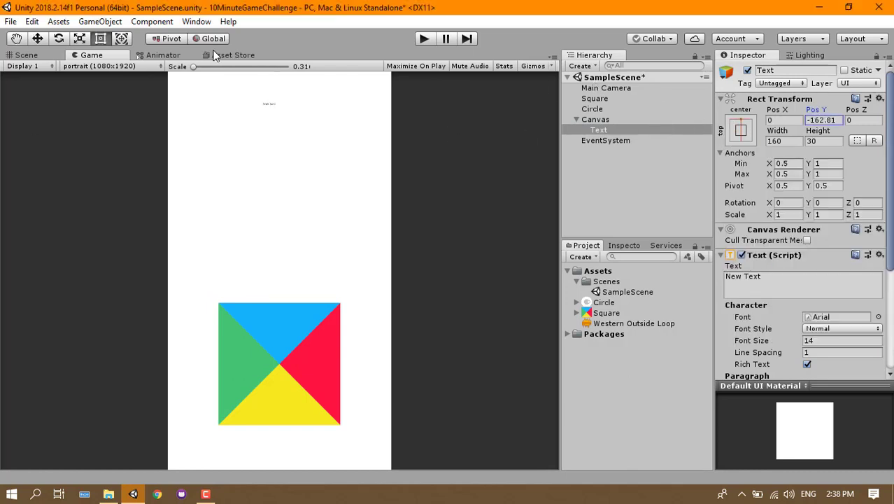
pyautogui.doubleClick(812, 120)
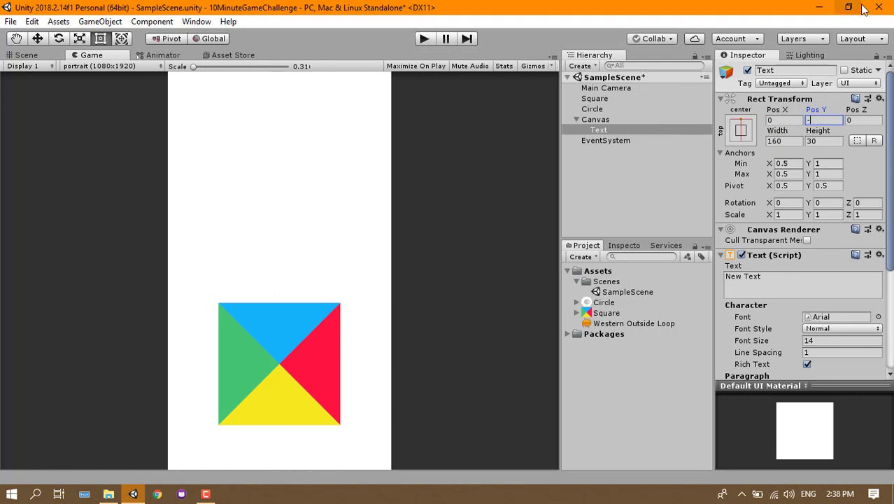
pyautogui.write('-200')
pyautogui.click(781, 142)
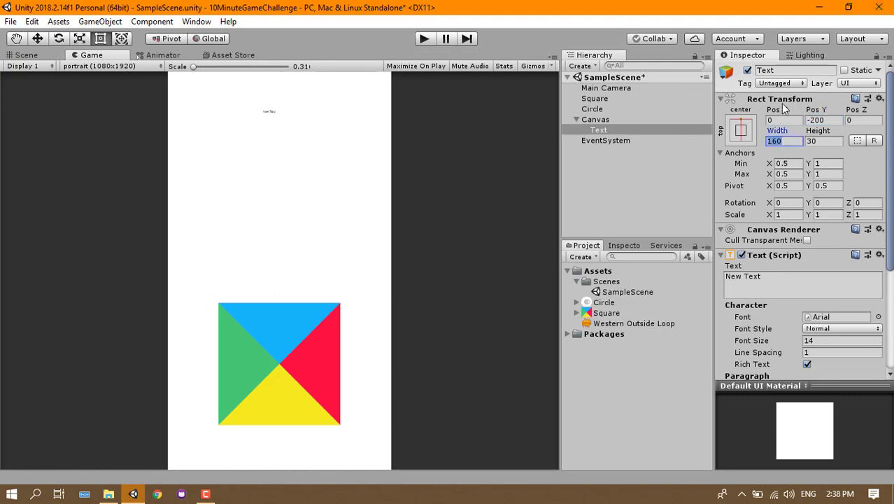
pyautogui.write('300')
pyautogui.press('Tab')
pyautogui.write('100')
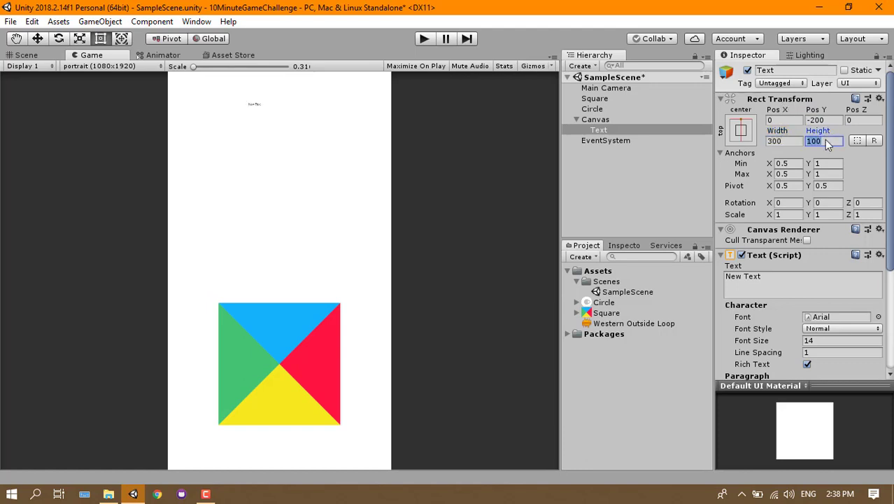
pyautogui.scroll(-5, 801, 203)
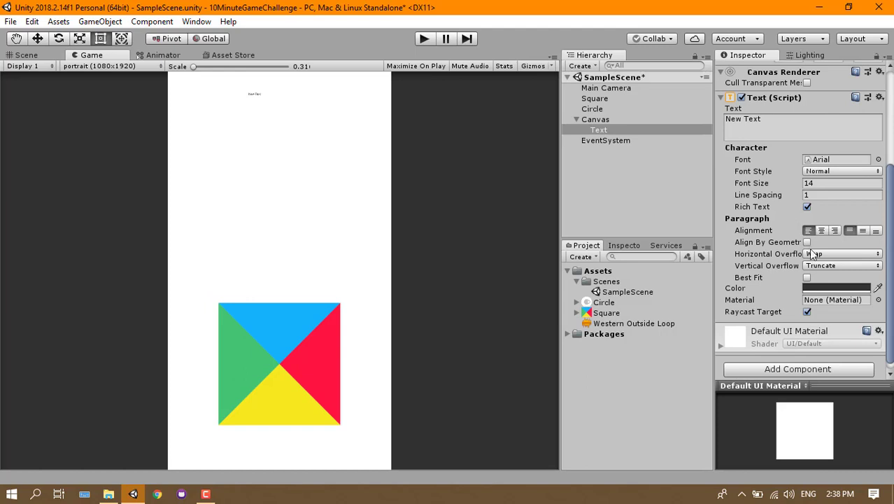
# Set the text to centred '0' with Best Fit, max size 300.
pyautogui.scroll(-1, 807, 279)
pyautogui.click(807, 270)
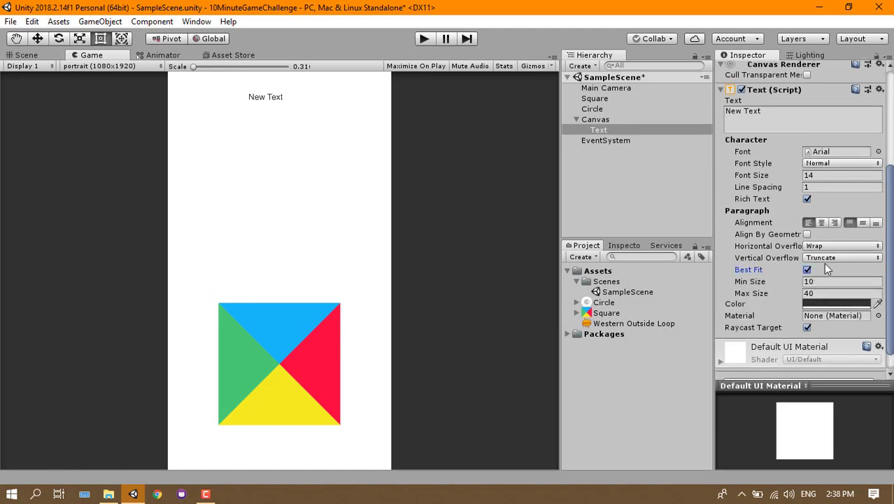
pyautogui.click(778, 115)
pyautogui.write('0')
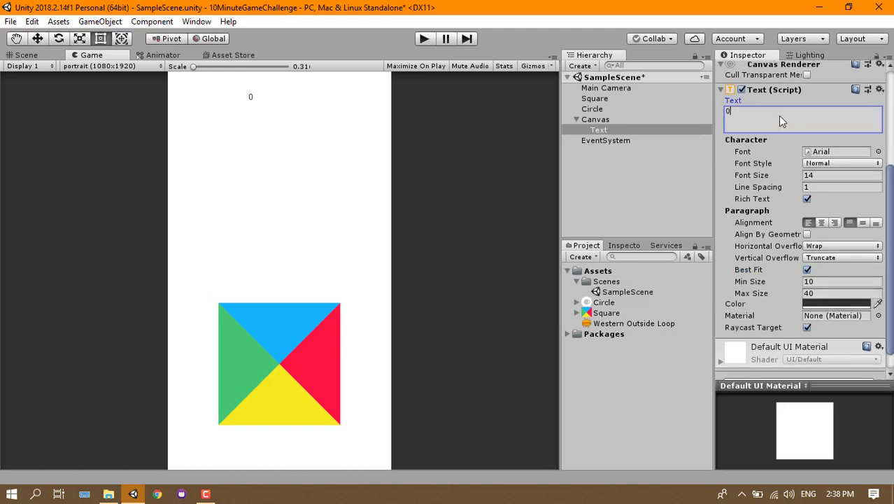
pyautogui.click(849, 293)
pyautogui.write('95')
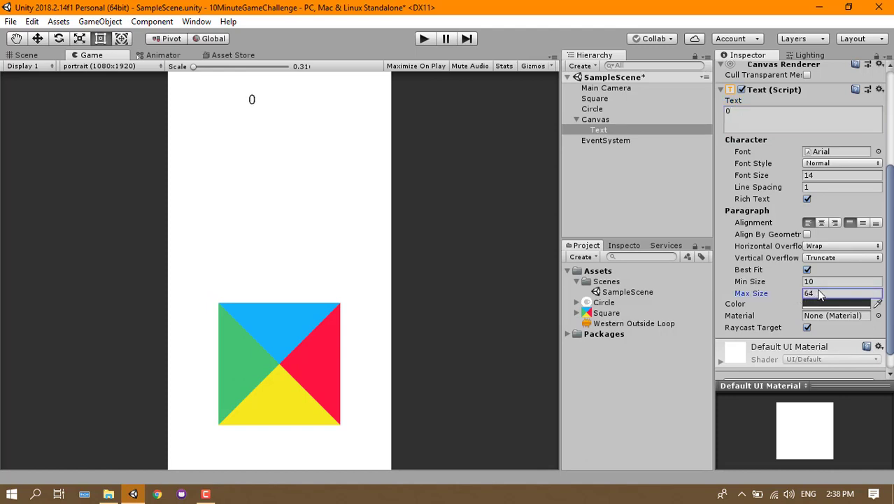
pyautogui.press('BackSpace')
pyautogui.press('BackSpace')
pyautogui.write('300')
pyautogui.click(821, 222)
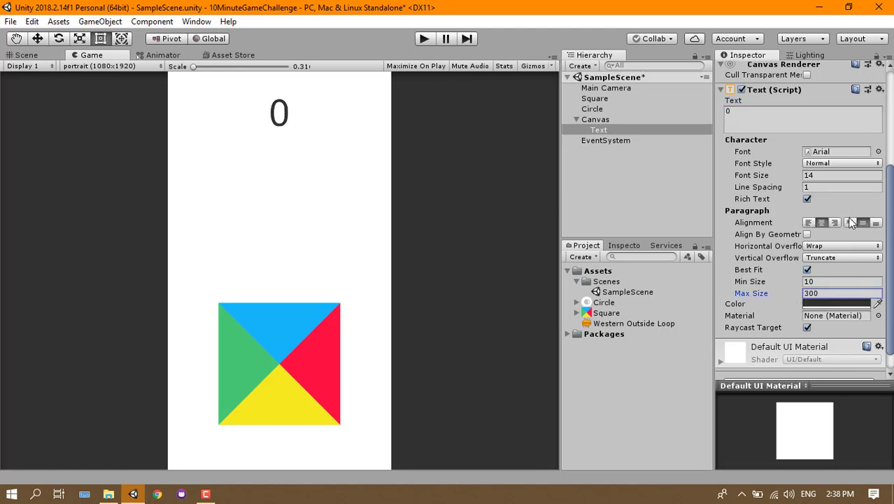
# Make the text box 300 tall and lower it to Pos Y -313.8.
pyautogui.scroll(2, 851, 224)
pyautogui.scroll(3, 812, 152)
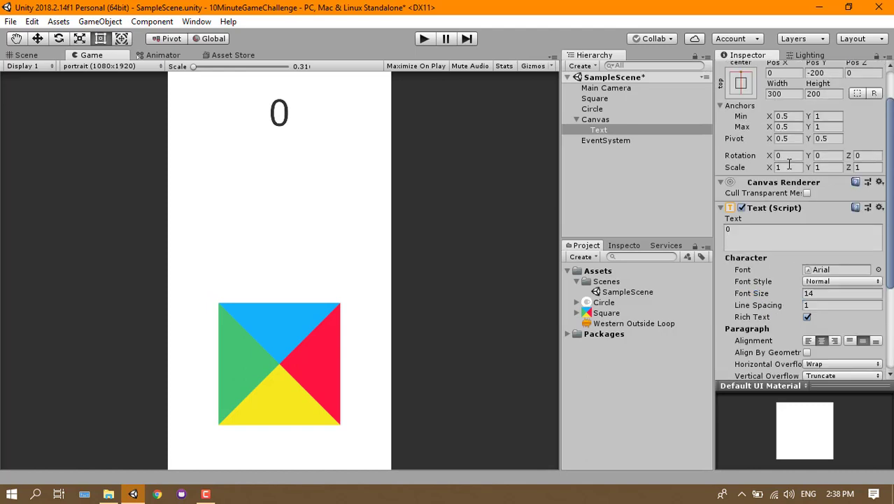
pyautogui.moveTo(814, 85); pyautogui.dragTo(857, 85)
pyautogui.click(817, 95)
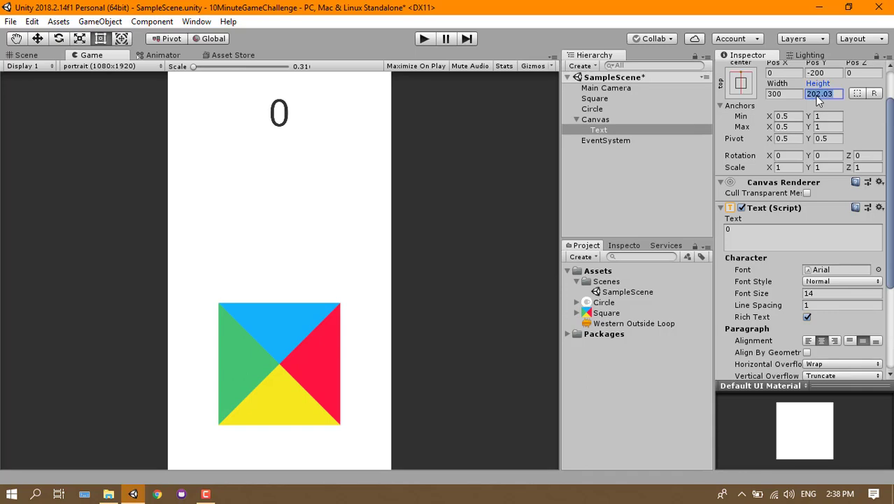
pyautogui.write('300')
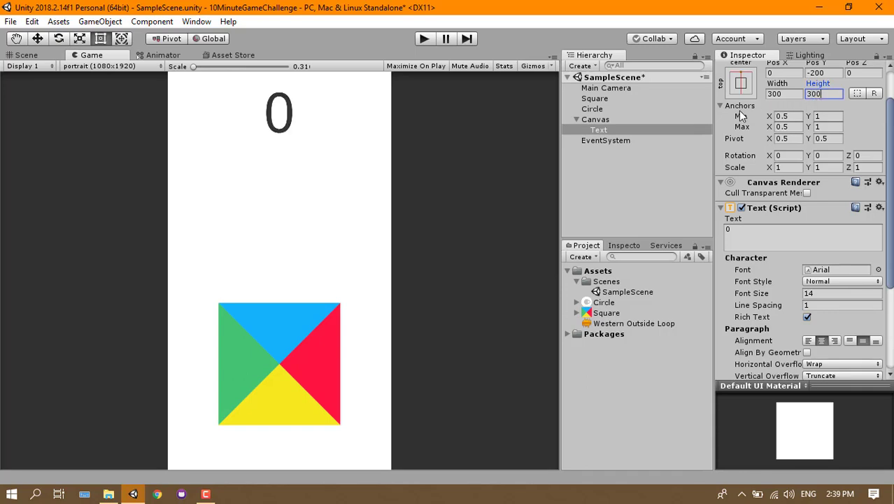
pyautogui.scroll(2, 809, 85)
pyautogui.moveTo(816, 110)
pyautogui.mouseDown()
pyautogui.moveTo(600, 119)
pyautogui.moveTo(634, 108)
pyautogui.mouseUp()
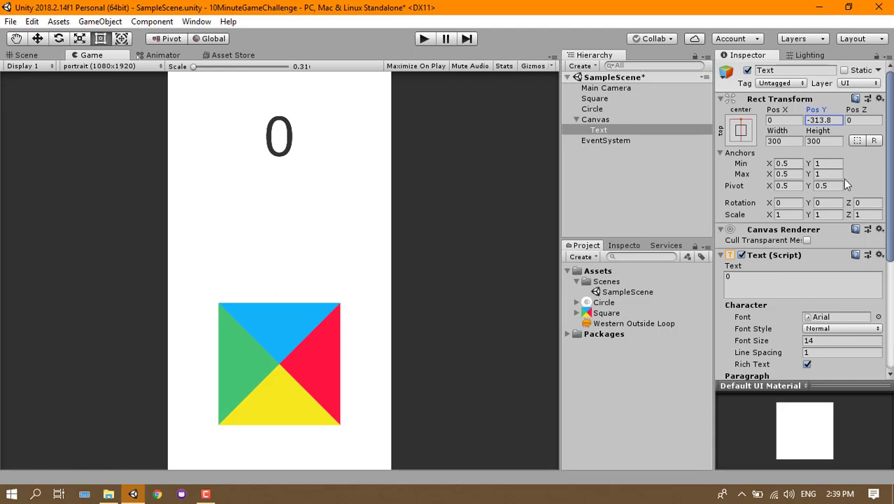
pyautogui.scroll(-5, 850, 209)
# Lower the text colour's alpha to about 180 for a semi-transparent grey.
pyautogui.click(848, 280)
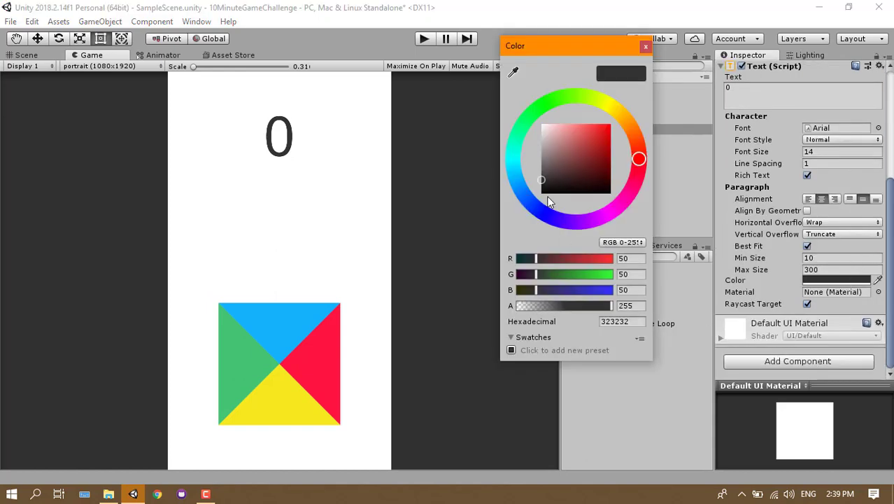
pyautogui.moveTo(594, 306)
pyautogui.mouseDown()
pyautogui.moveTo(576, 308)
pyautogui.moveTo(584, 309)
pyautogui.mouseUp()
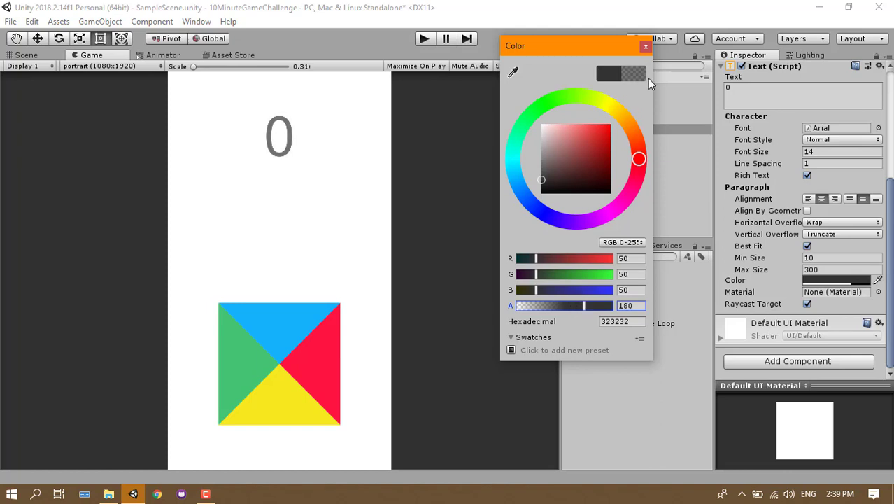
pyautogui.click(645, 46)
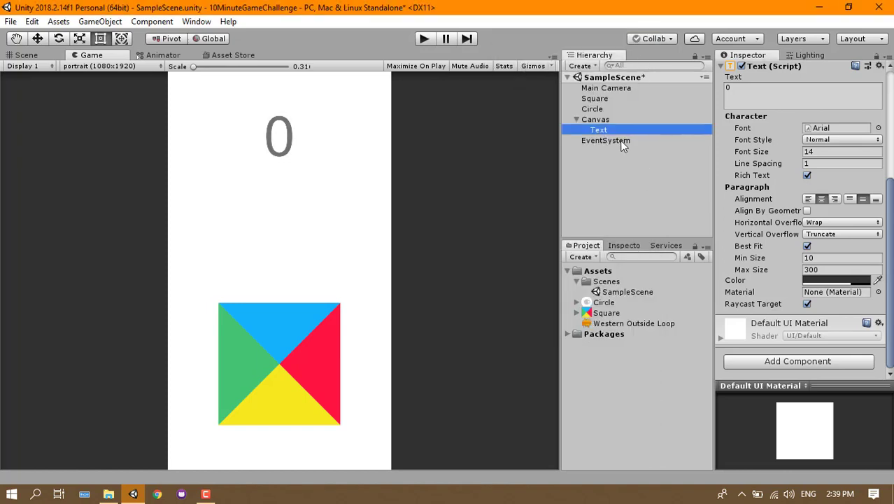
# Rename the Canvas text object in the Hierarchy to ScoreText.
pyautogui.press('F2')
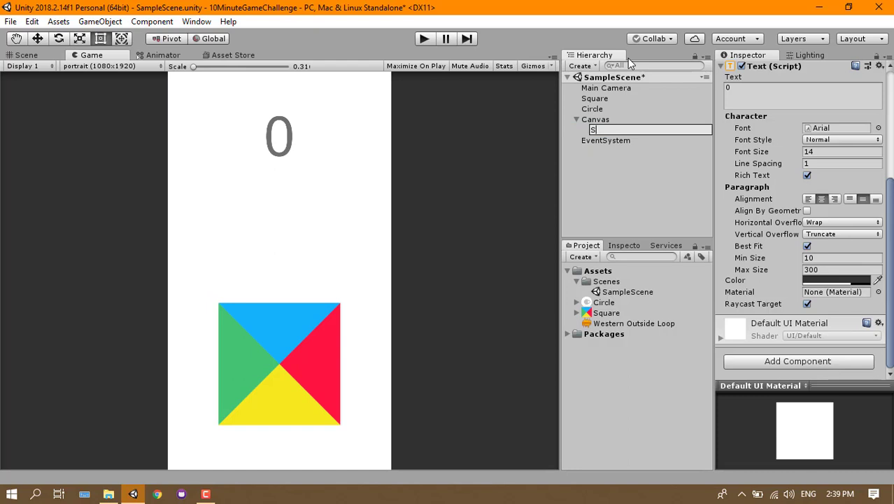
pyautogui.write('Score')
pyautogui.write('Tex')
pyautogui.write('t')
pyautogui.press('Return')
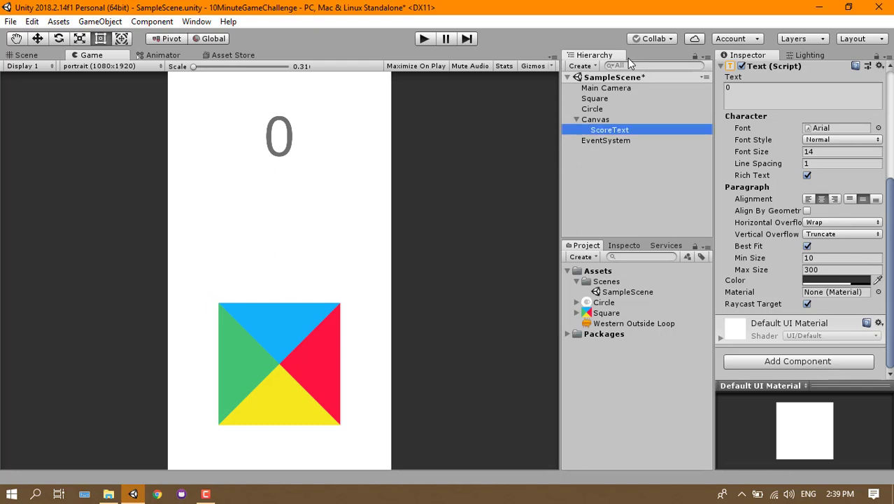
# Create a new script named Square on the Square object and open it in the code editor.
pyautogui.click(595, 99)
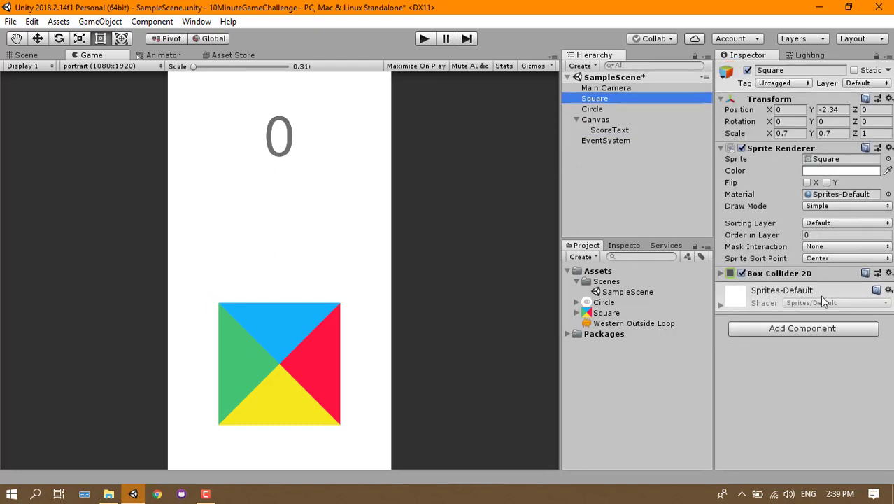
pyautogui.click(801, 329)
pyautogui.write('Sq')
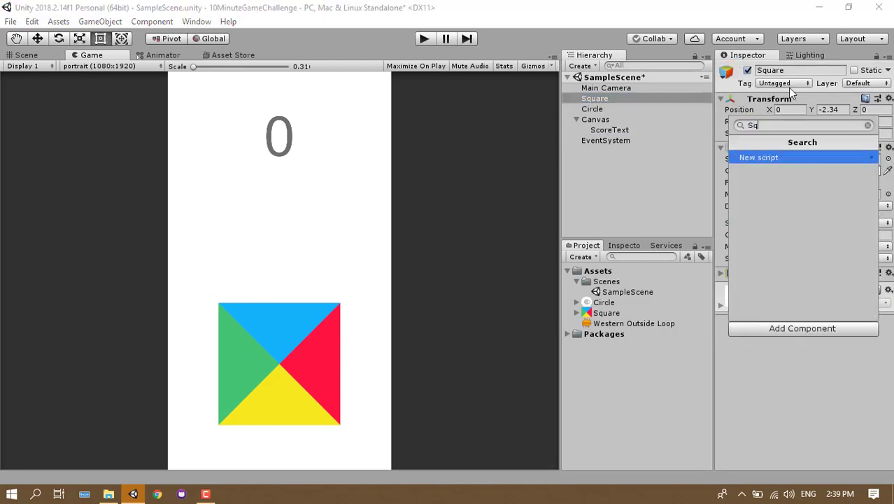
pyautogui.write('uare')
pyautogui.press('Return')
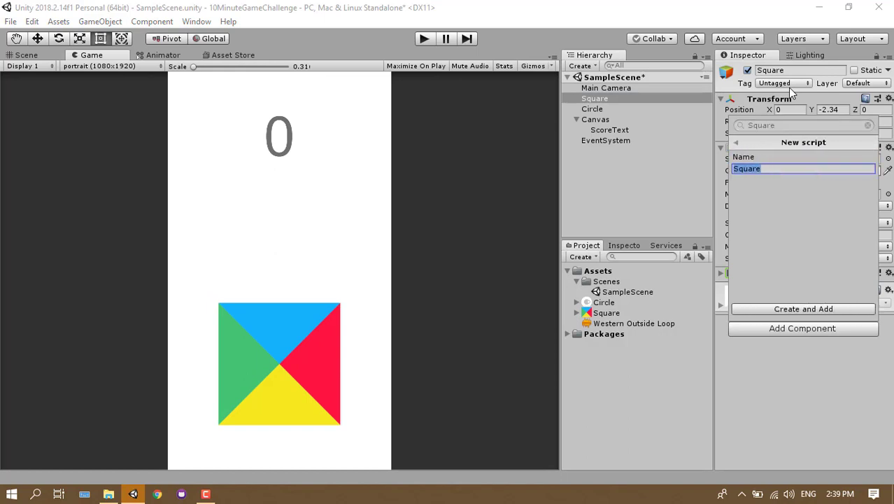
pyautogui.press('Return')
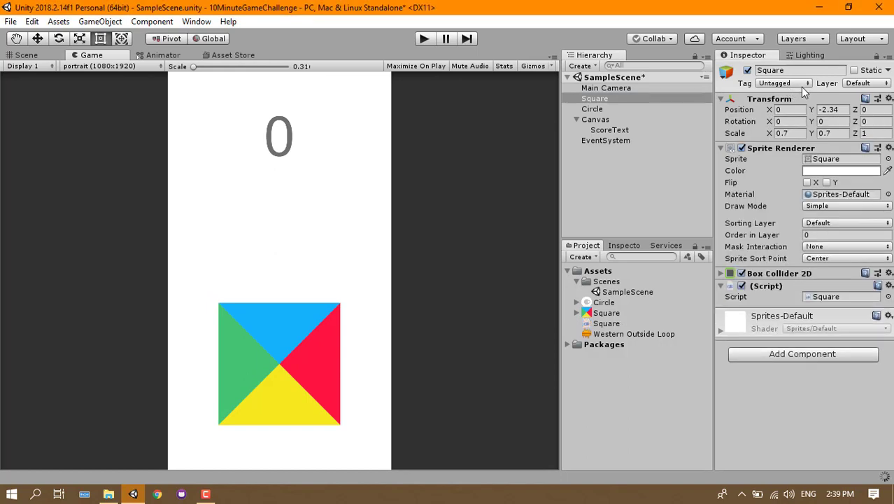
pyautogui.click(819, 297)
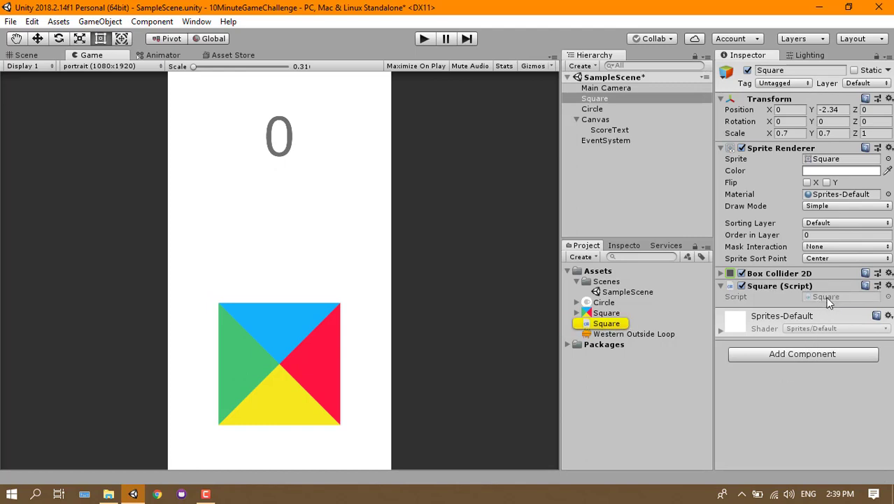
pyautogui.doubleClick(825, 297)
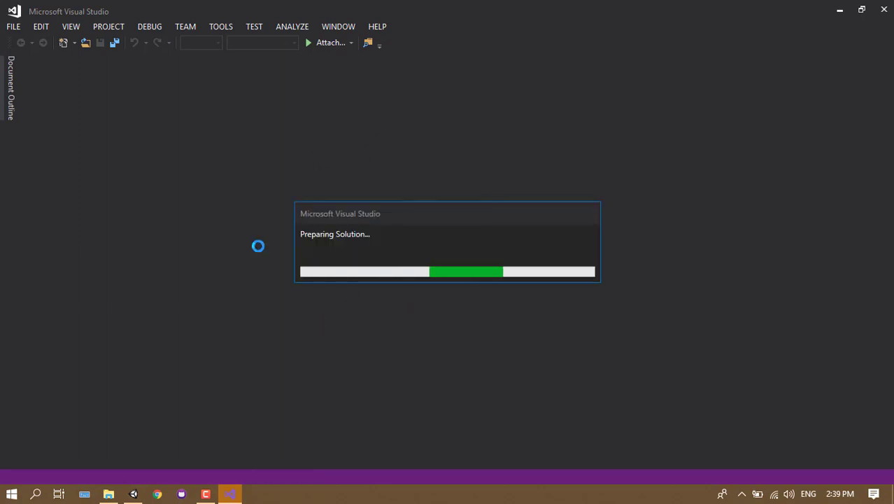
# Place the cursor inside the Square class body in Square.cs.
pyautogui.click(163, 252)
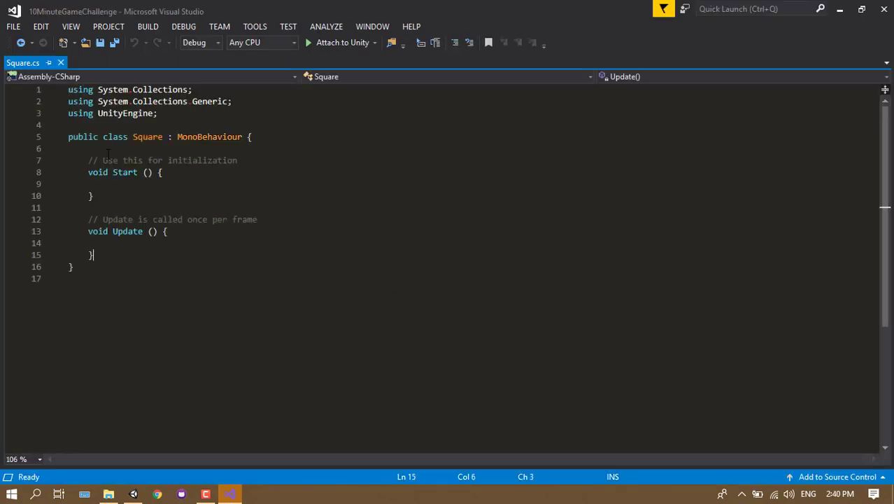
pyautogui.click(180, 149)
# Declare public Color[] colors, public static UnityEngine.UI.Text scoreText and public static string[] tags fields.
pyautogui.press('Return')
pyautogui.press('Return')
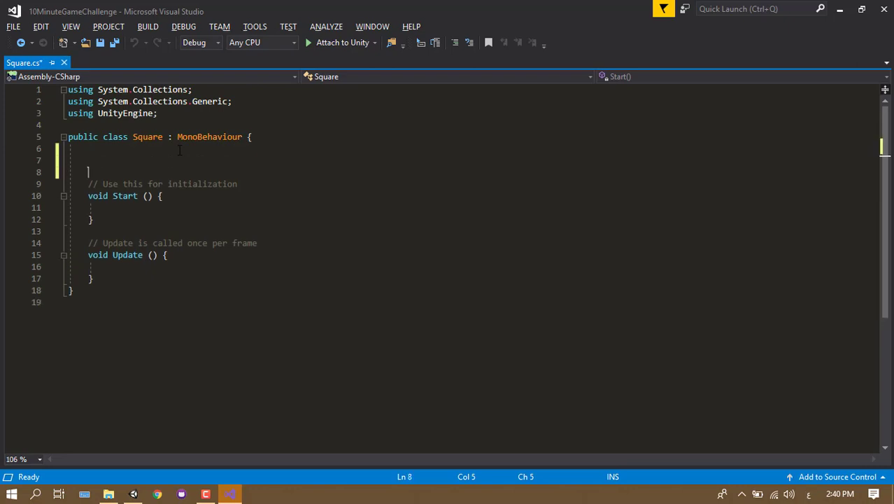
pyautogui.write('publ')
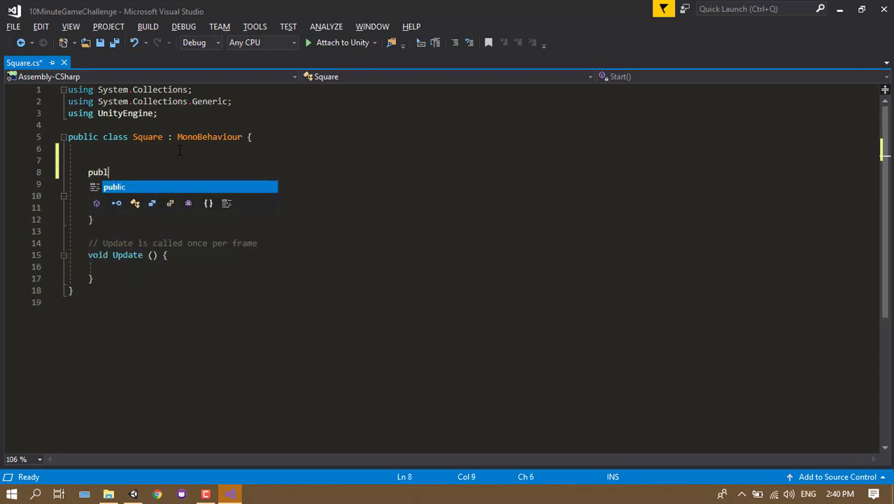
pyautogui.write('ic Color[')
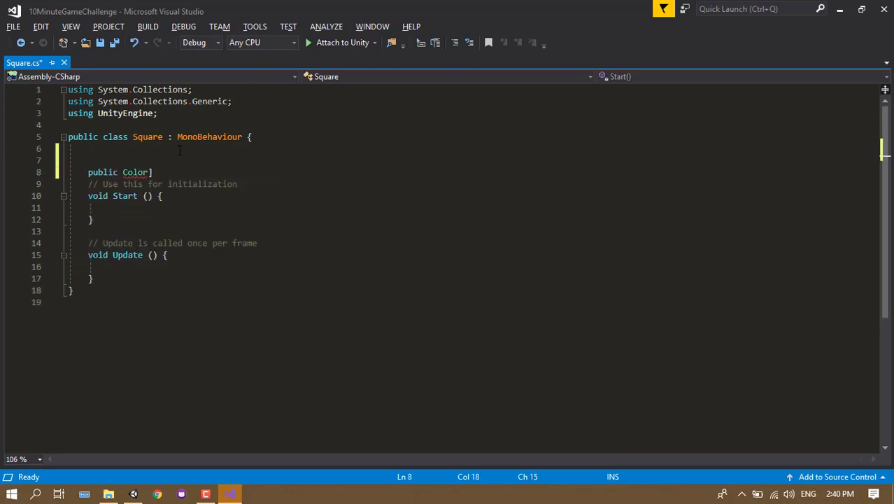
pyautogui.write(' colors ')
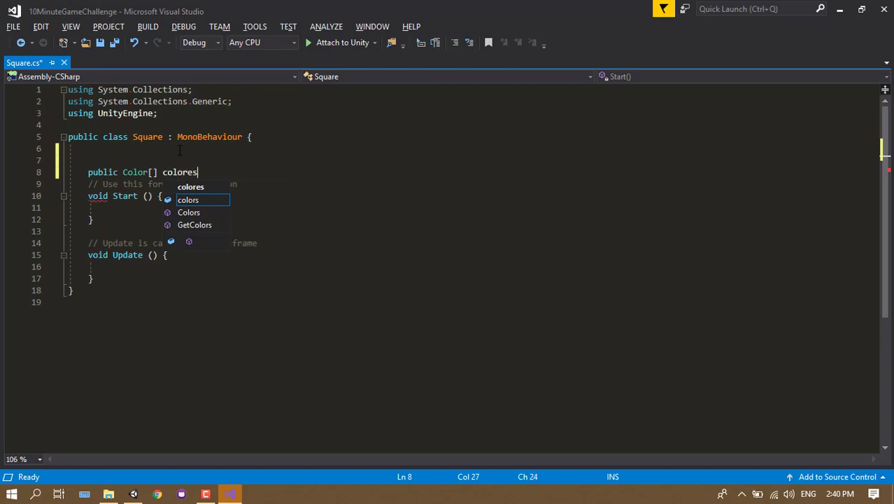
pyautogui.write(';')
pyautogui.press('Return')
pyautogui.press('Return')
pyautogui.write('pu')
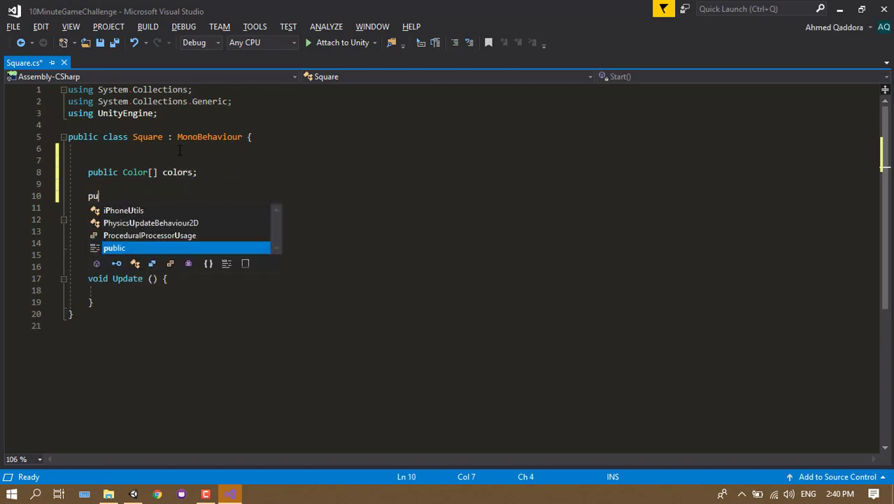
pyautogui.write('blic static ')
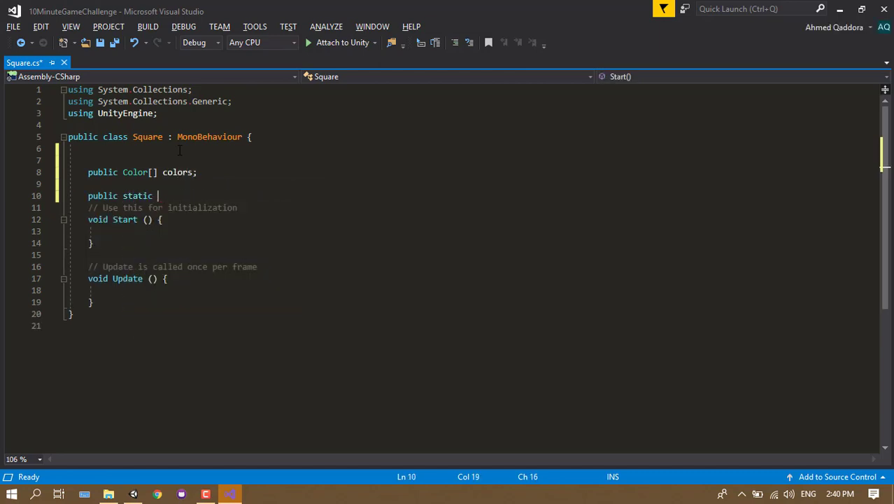
pyautogui.write('Squ')
pyautogui.press('BackSpace')
pyautogui.press('BackSpace')
pyautogui.press('BackSpace')
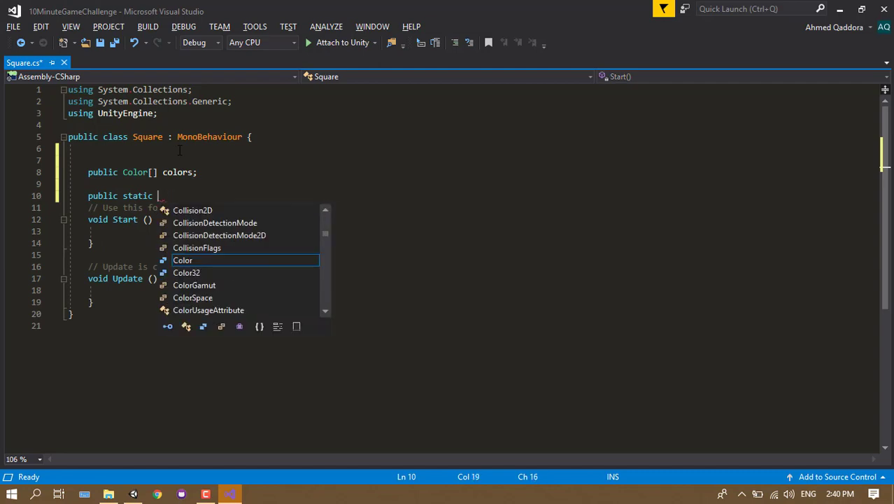
pyautogui.write('UnityEngine')
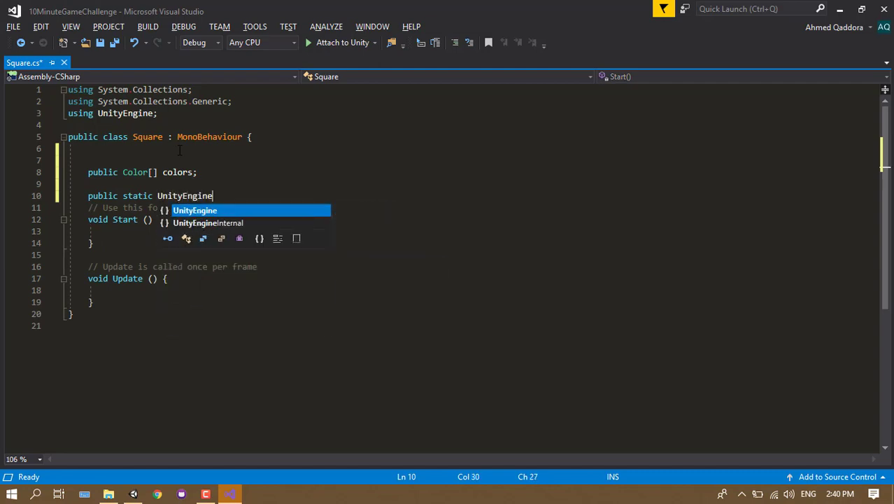
pyautogui.write('.UI.Text s')
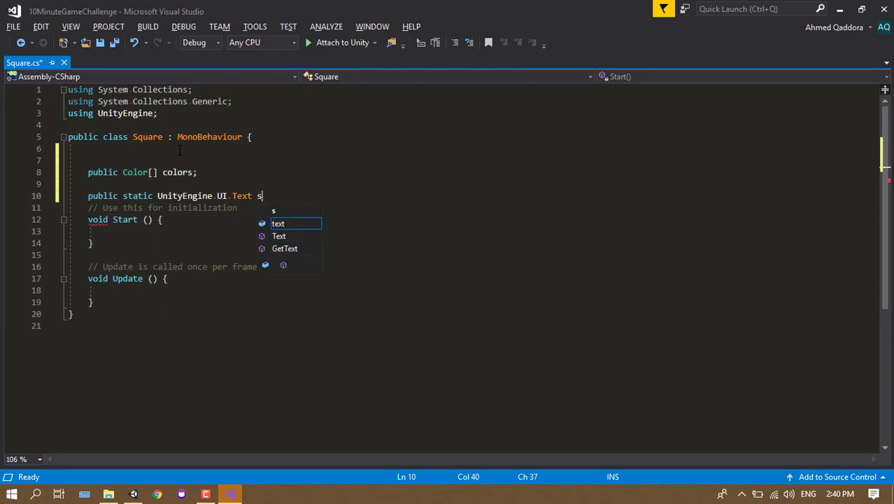
pyautogui.write('coreTe')
pyautogui.press('Return')
pyautogui.press('BackSpace')
pyautogui.write('xt')
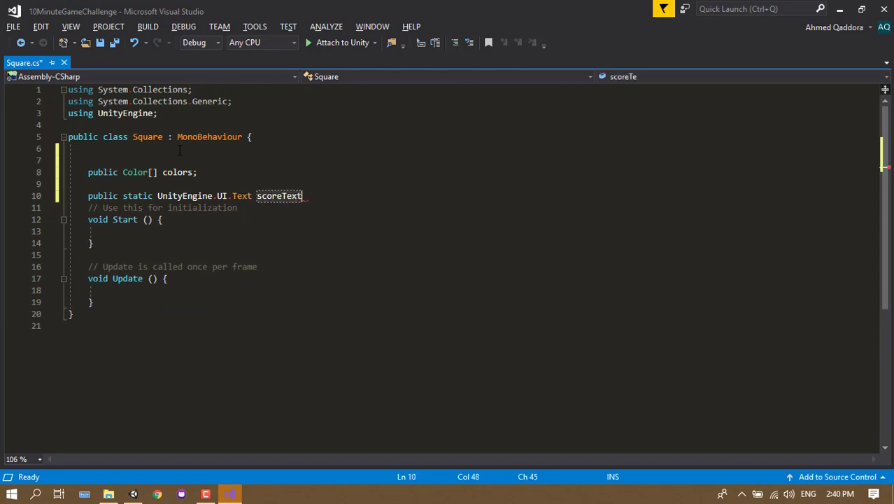
pyautogui.write(';')
pyautogui.press('Return')
pyautogui.write('publ')
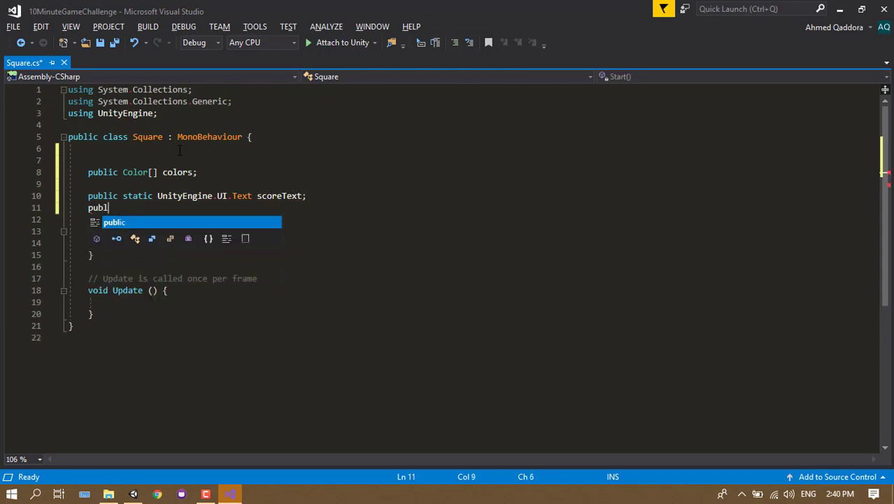
pyautogui.write('ic static ')
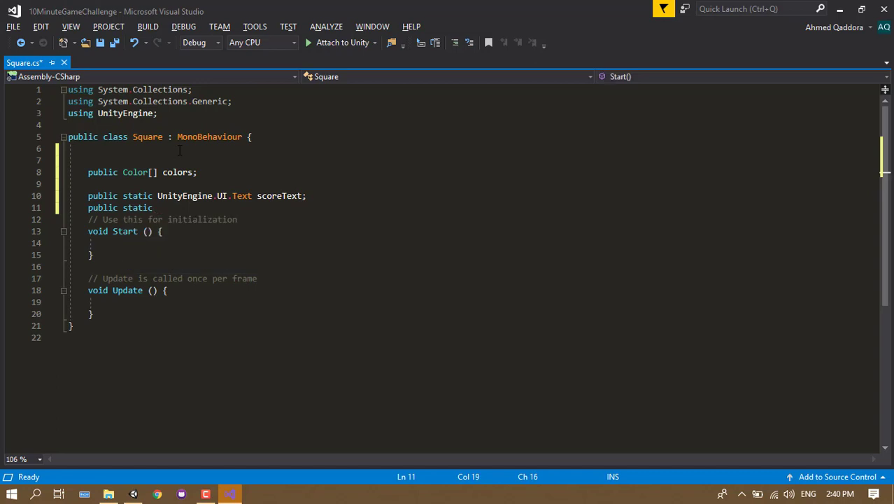
pyautogui.write('string[] tag')
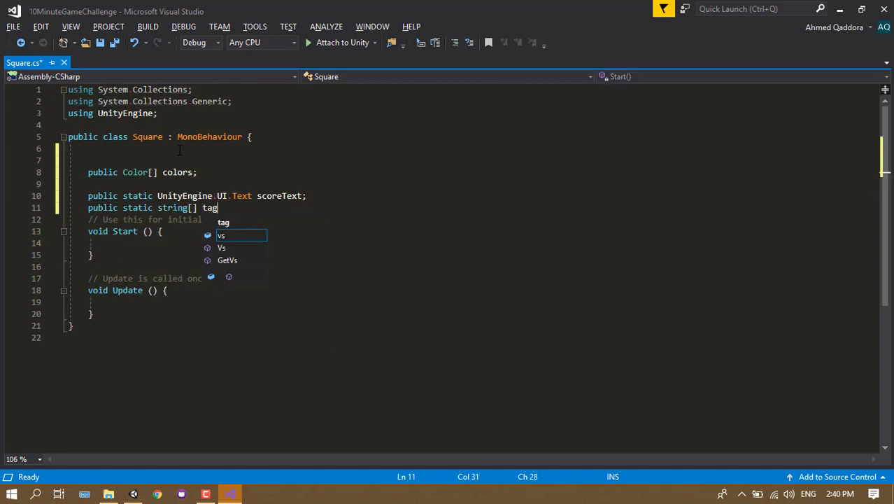
pyautogui.write('s;')
pyautogui.press('Return')
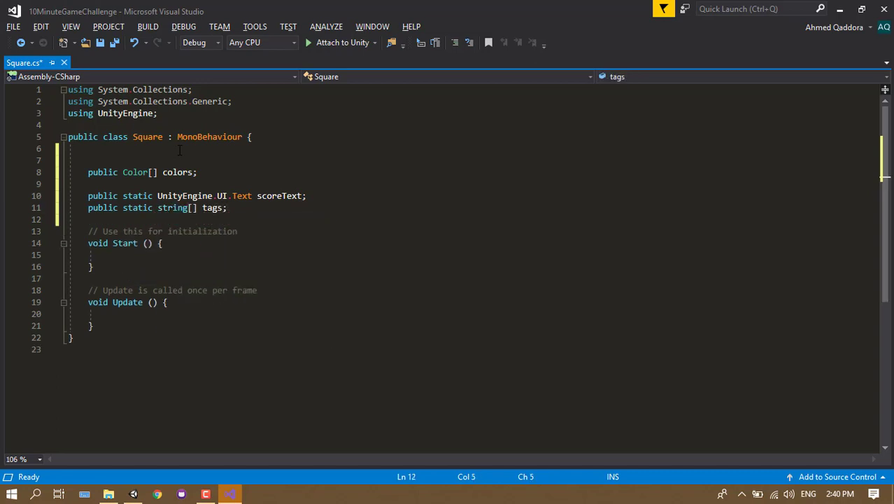
pyautogui.press('Down')
pyautogui.press('Down')
# In Start, begin filling tags with a new string[4] array of color names.
pyautogui.press('Right')
pyautogui.press('Return')
pyautogui.press('Down')
pyautogui.write('ta')
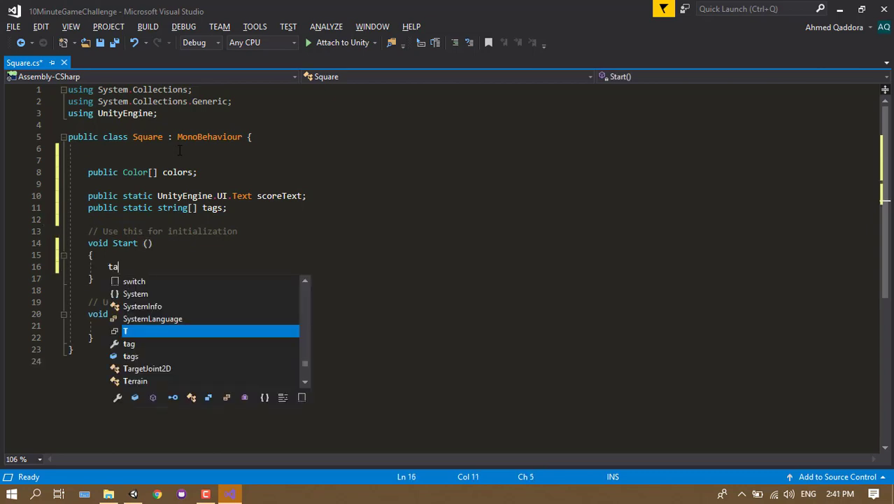
pyautogui.write('gs = new strin')
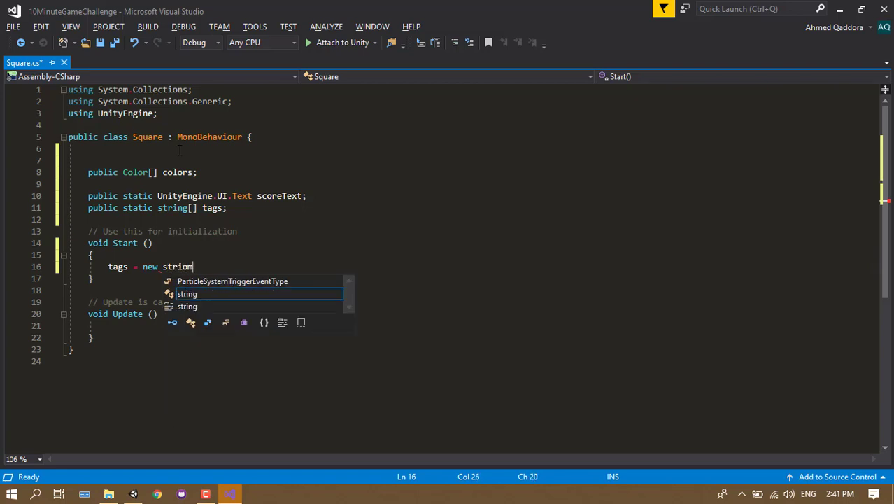
pyautogui.write('g[4')
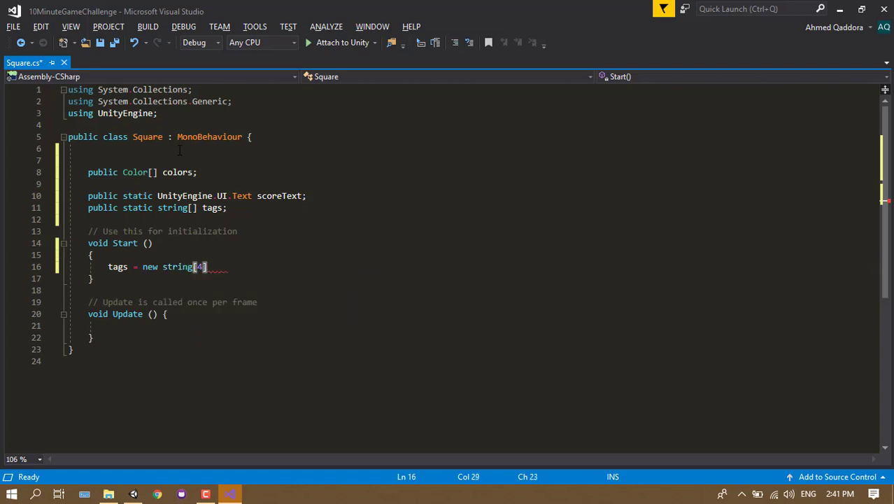
pyautogui.press('Return')
pyautogui.write('{')
pyautogui.press('Return')
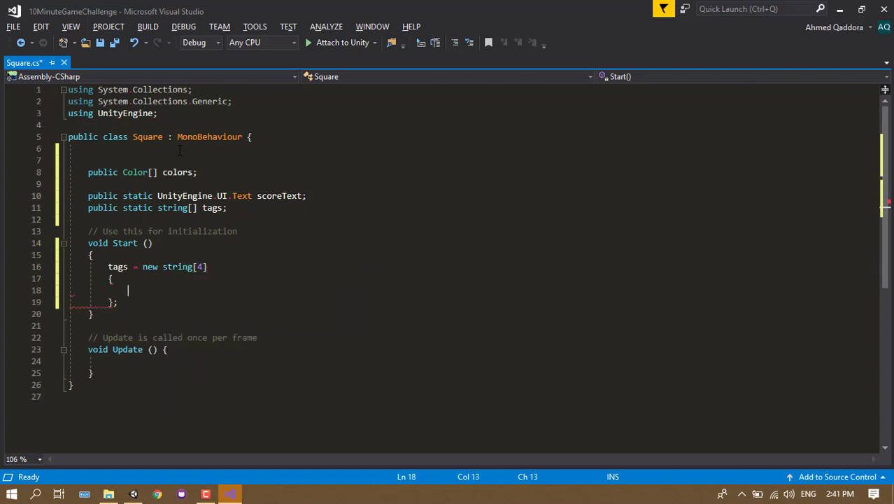
pyautogui.write('""')
pyautogui.write('blue')
pyautogui.write('"red')
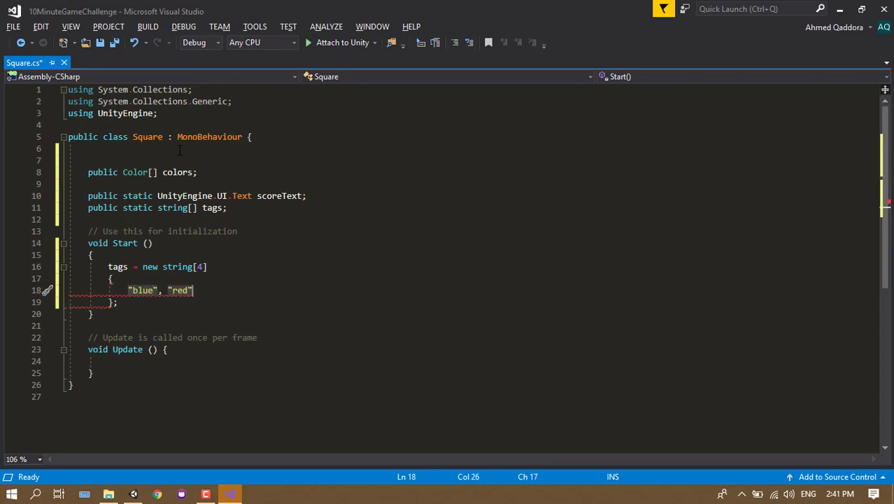
pyautogui.write(', "green')
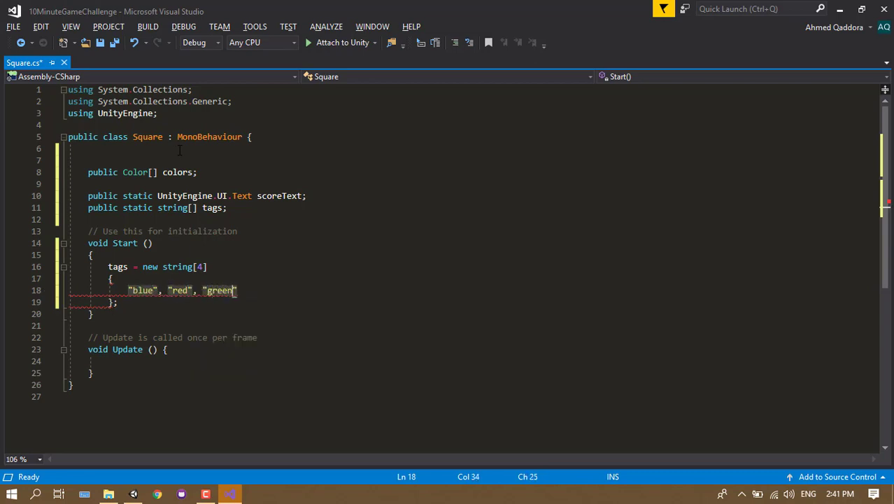
pyautogui.write('a')
pyautogui.press('BackSpace')
pyautogui.press('BackSpace')
pyautogui.press('BackSpace')
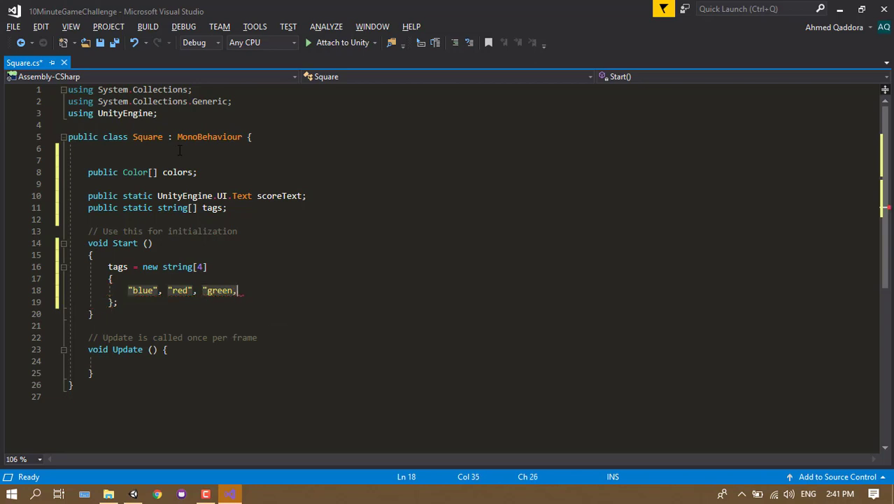
pyautogui.press('BackSpace')
pyautogui.write('", "yellow')
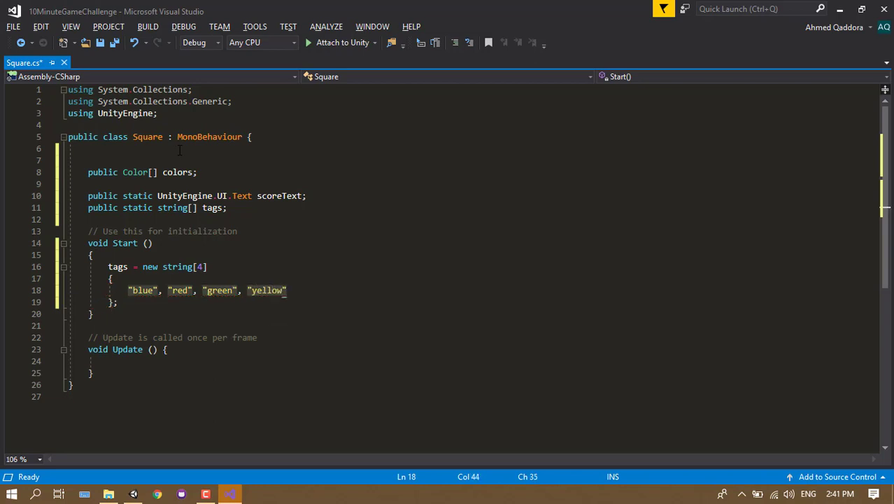
# Correct the tags values to "blue", "green", "yellow", "red" and begin renaming Start.
pyautogui.click(133, 494)
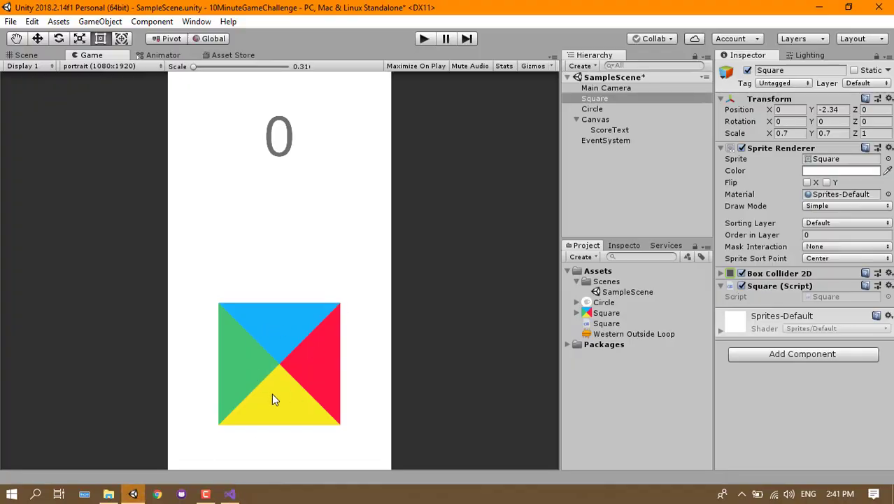
pyautogui.click(229, 494)
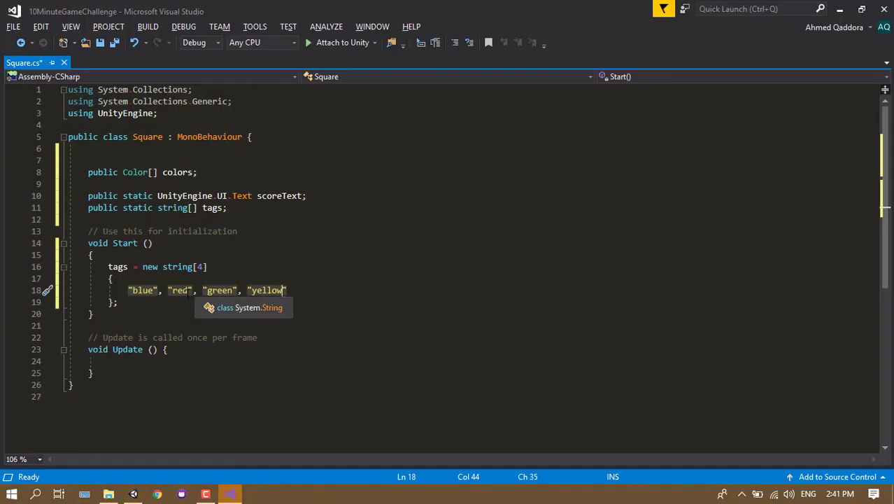
pyautogui.click(306, 288)
pyautogui.doubleClick(180, 290)
pyautogui.write('green')
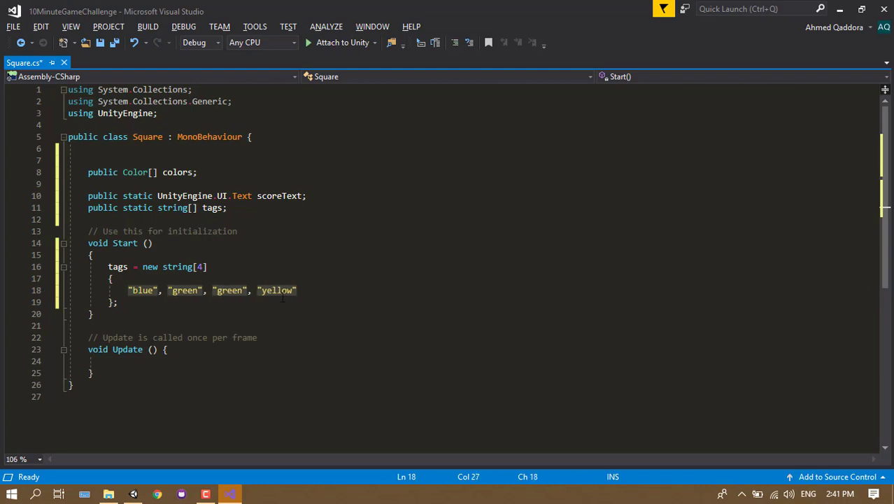
pyautogui.doubleClick(222, 290)
pyautogui.write('yellow", "r')
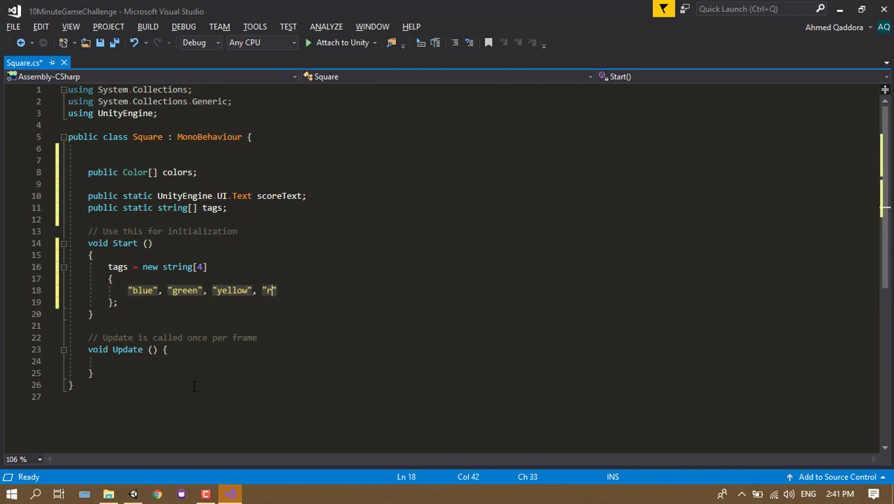
pyautogui.write('ed')
pyautogui.press('Return')
pyautogui.press('Return')
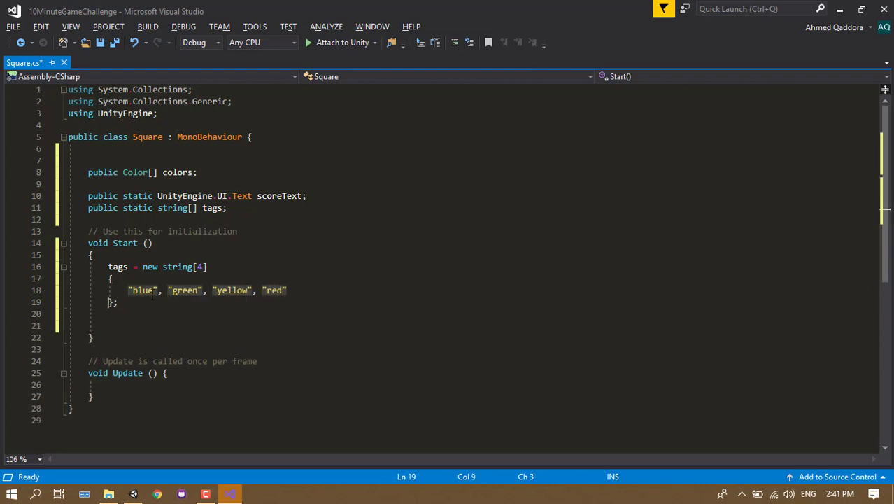
pyautogui.hotkey('ctrl', 'shift', 'Right')
# Rename Start to Awake and assign scoreText from GameObject.Find("ScoreText").GetComponent<UnityEngine.UI.Text>().
pyautogui.write('Aw')
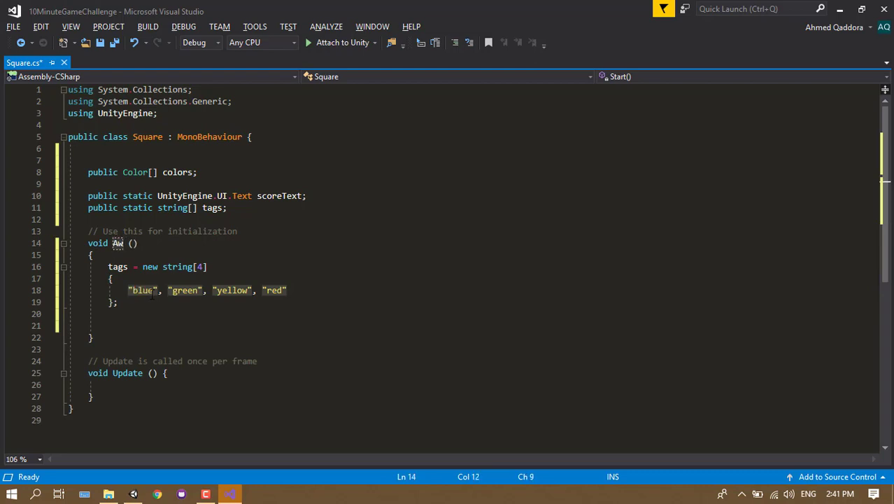
pyautogui.write('ake')
pyautogui.press('Down')
pyautogui.press('Return')
pyautogui.write('score')
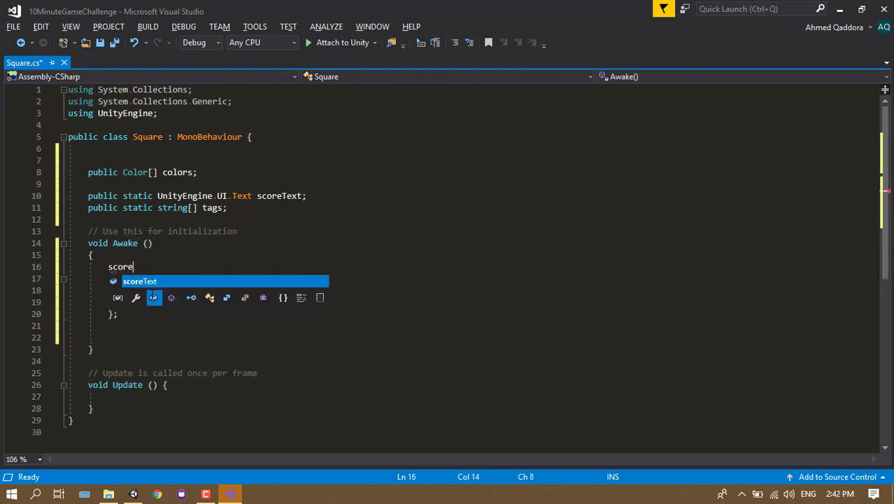
pyautogui.press('Tab')
pyautogui.write('ameObject.')
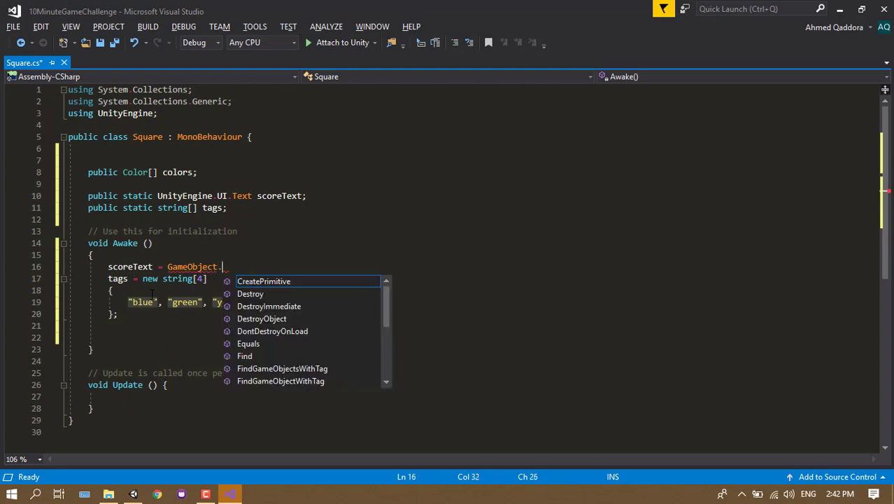
pyautogui.write('Find("Score')
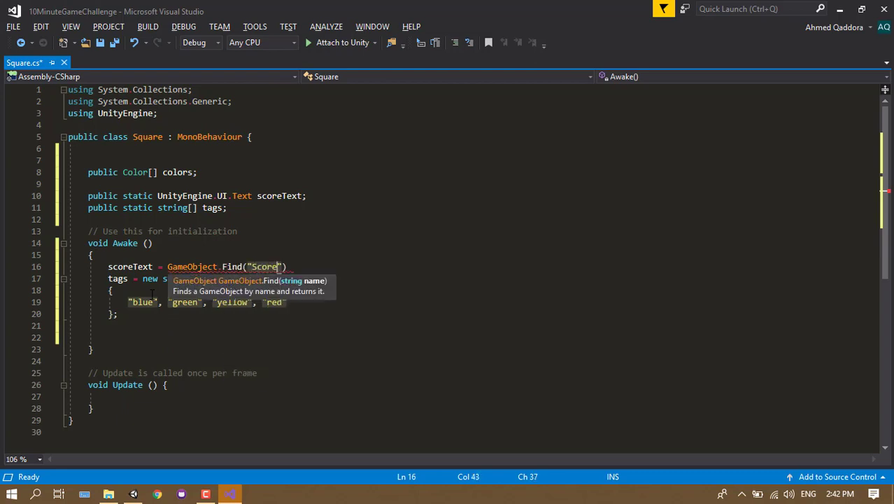
pyautogui.write('Text')
pyautogui.press('End')
pyautogui.write('.Get')
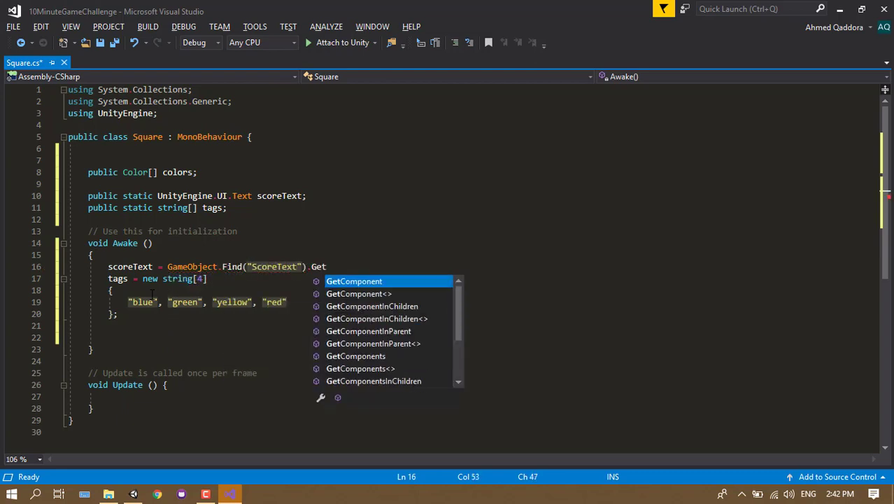
pyautogui.press('Tab')
pyautogui.write('<UIityEngine')
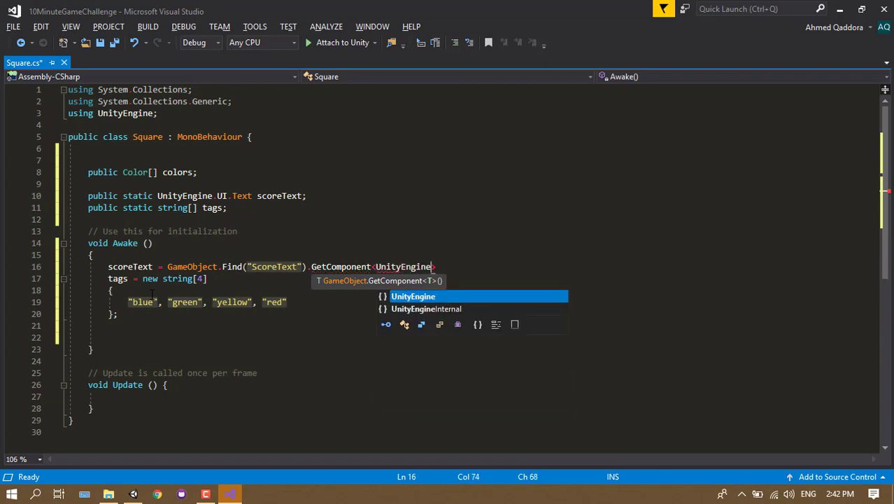
pyautogui.write('.UI.Text>()')
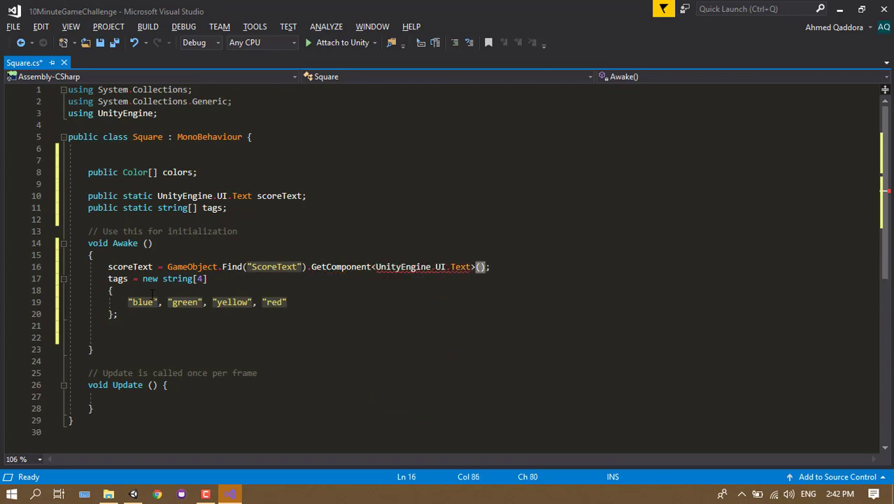
pyautogui.write(';')
pyautogui.press('Return')
# Set gameObject.tag to "blue" in Awake and save Square.cs.
pyautogui.press('Down')
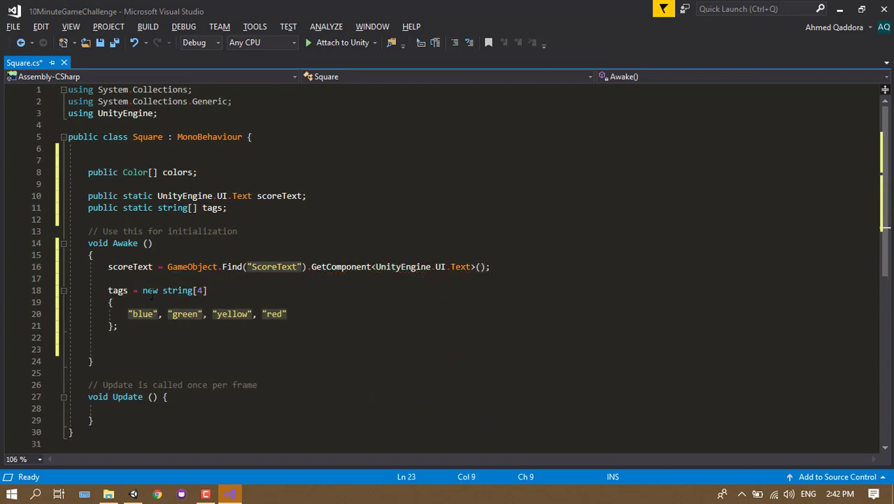
pyautogui.write('gameObject.tag = ')
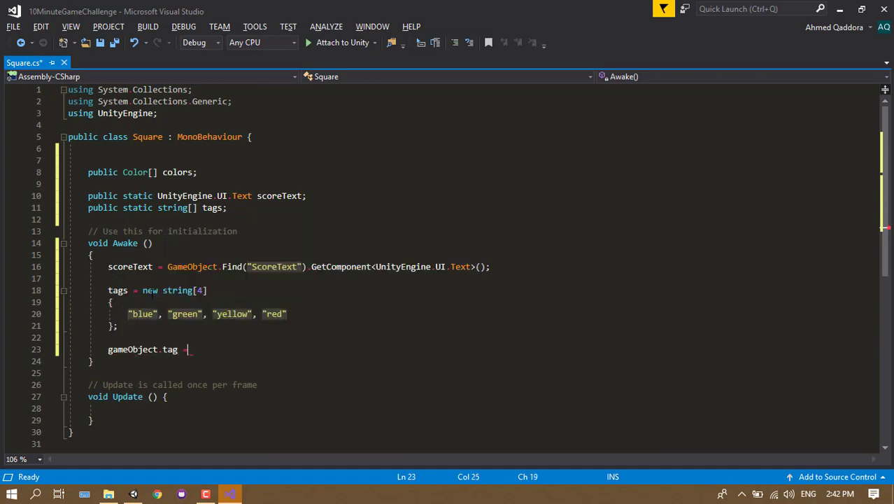
pyautogui.write('"blue";')
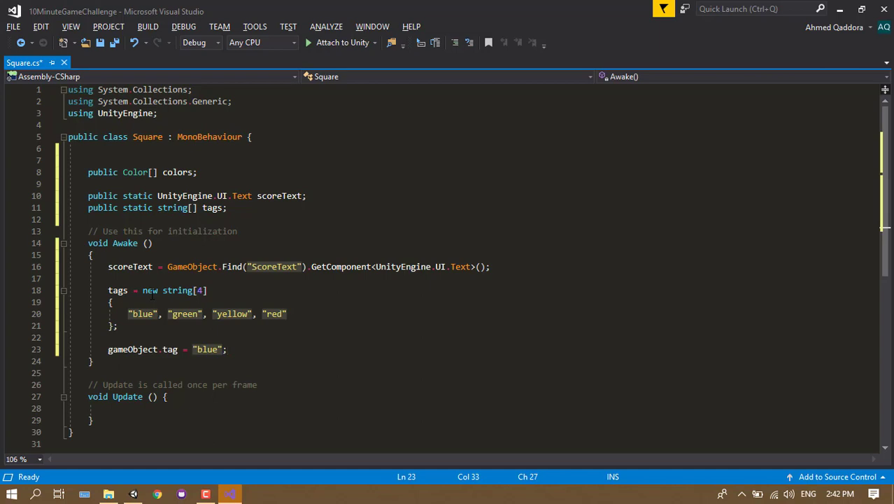
pyautogui.hotkey('ctrl', 's')
# Move the Update method's opening brace onto its own line.
pyautogui.scroll(-2, 203, 280)
pyautogui.click(165, 324)
pyautogui.press('Return')
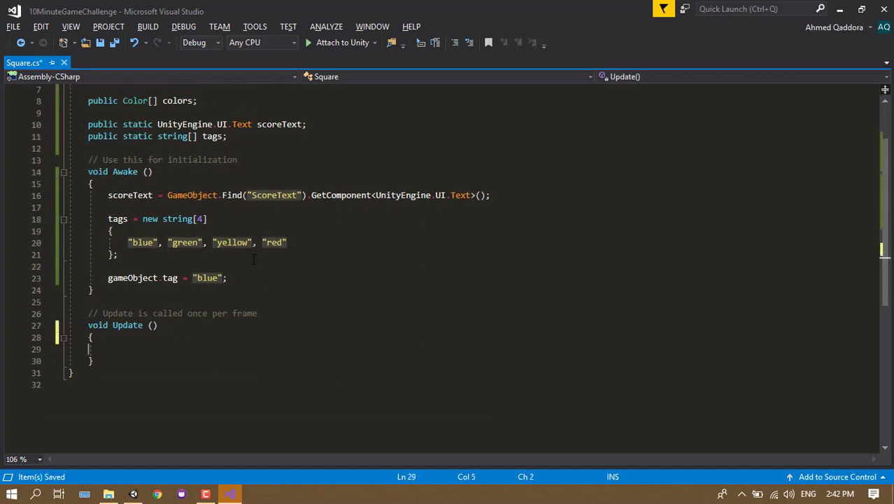
# Add a public GameObject circlePrefab field above the colors field.
pyautogui.scroll(2, 253, 259)
pyautogui.click(189, 149)
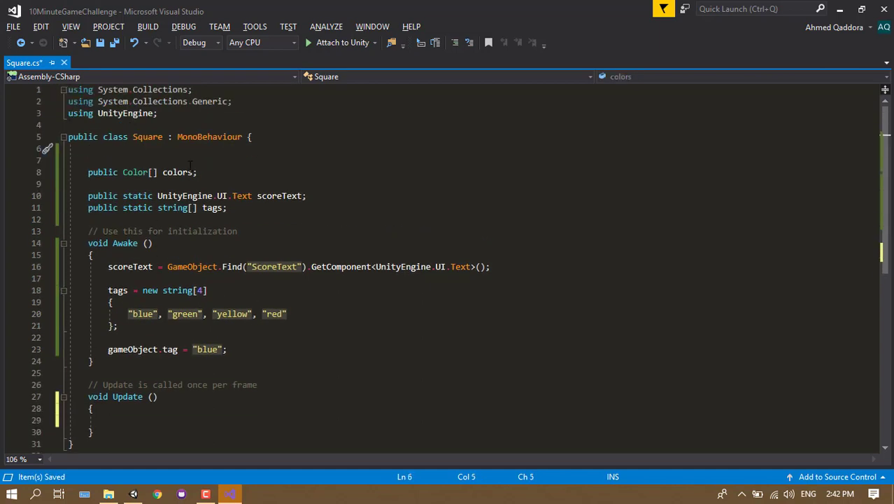
pyautogui.press('Return')
pyautogui.write('public;ic')
pyautogui.write('cir')
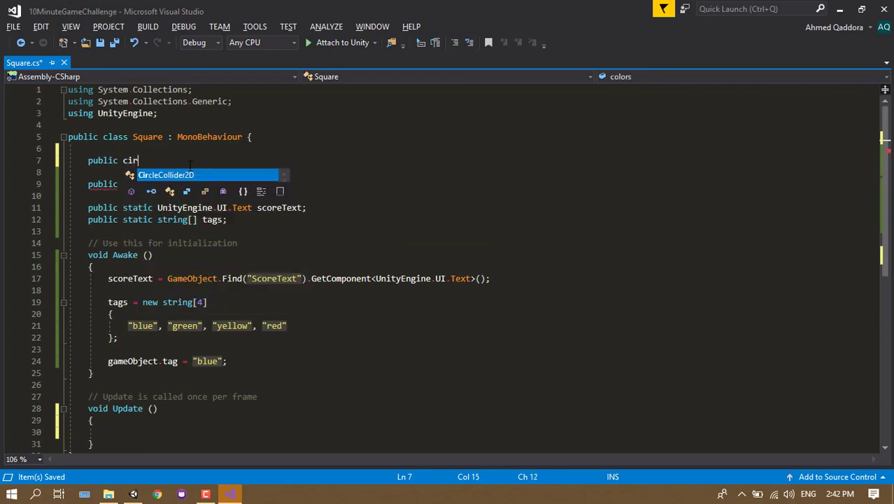
pyautogui.write('clePrefa')
pyautogui.hotkey('ctrl', 'BackSpace')
pyautogui.write('Gam')
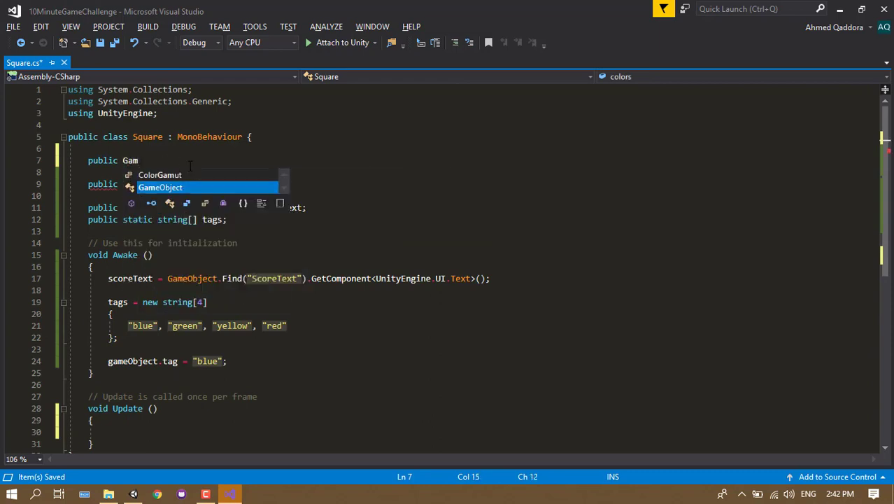
pyautogui.write('eObject circle')
pyautogui.press('Home')
pyautogui.write('Pref')
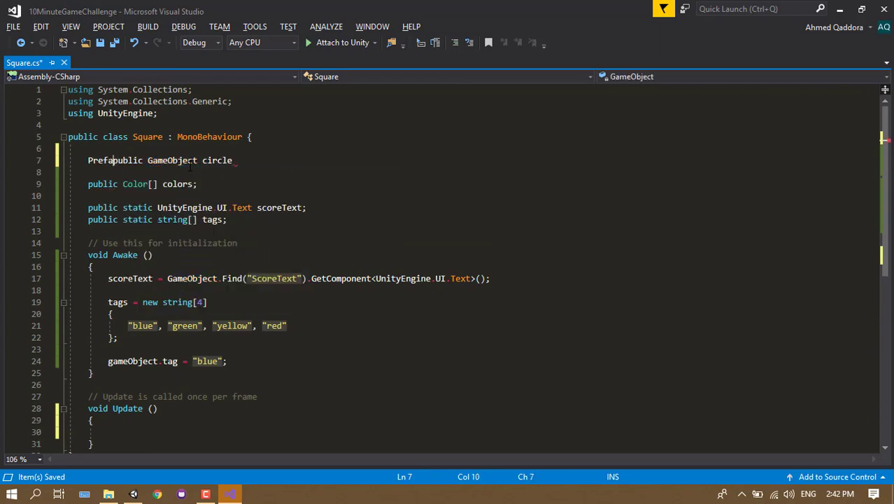
pyautogui.press('BackSpace')
pyautogui.press('BackSpace')
pyautogui.press('BackSpace')
pyautogui.press('BackSpace')
pyautogui.hotkey('shift', 'F10')
pyautogui.press('Escape')
pyautogui.press('End')
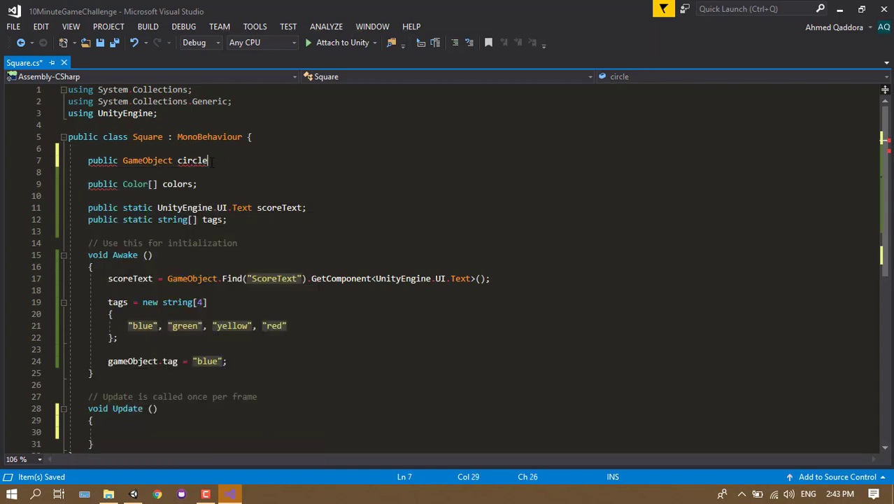
pyautogui.write('Prefab;')
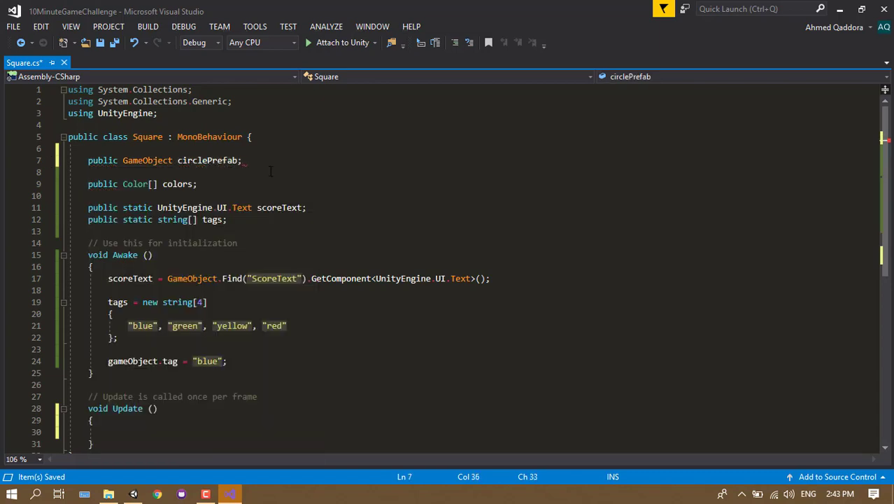
# Add a private float timer = 2 field below tags, then start coding inside Update.
pyautogui.click(128, 430)
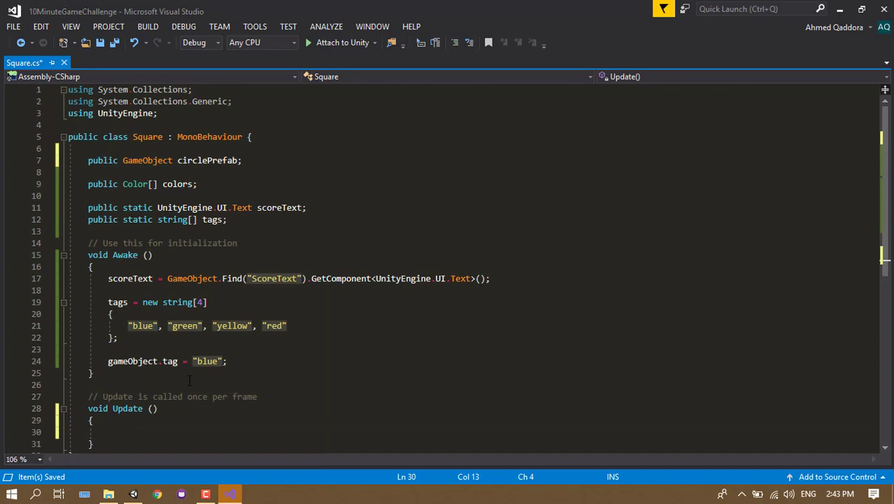
pyautogui.click(183, 234)
pyautogui.press('Return')
pyautogui.write('private time')
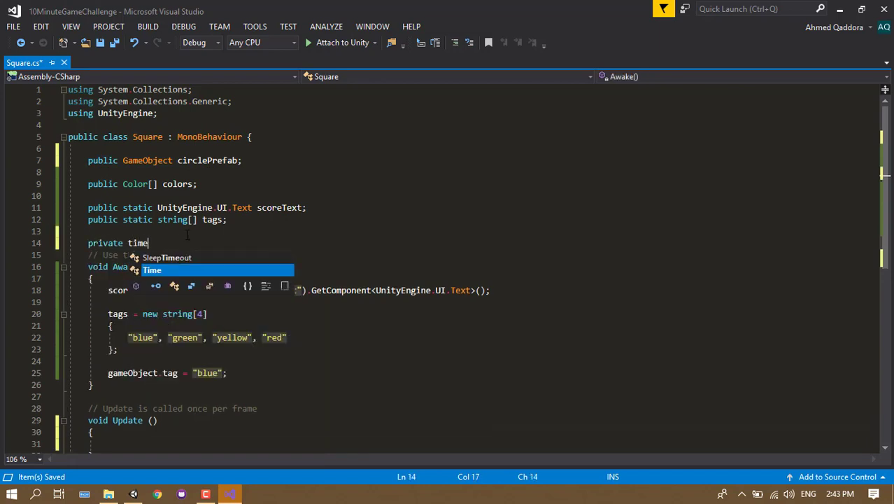
pyautogui.press('BackSpace')
pyautogui.press('BackSpace')
pyautogui.press('BackSpace')
pyautogui.press('BackSpace')
pyautogui.write('float timer')
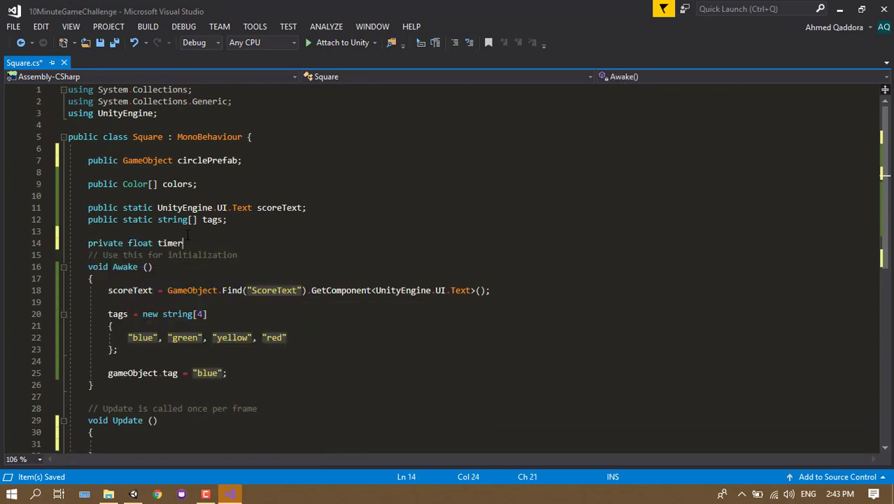
pyautogui.write(' = 2;')
pyautogui.press('Return')
pyautogui.scroll(-3, 219, 242)
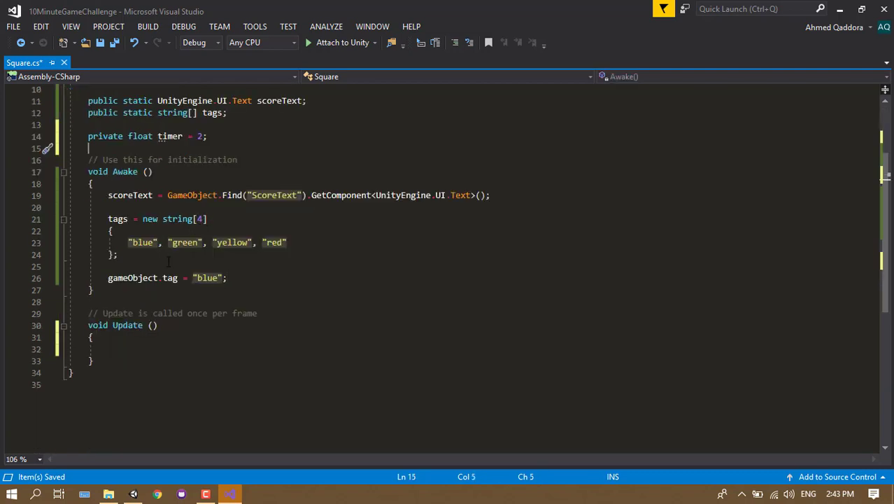
pyautogui.click(133, 348)
pyautogui.write('if')
pyautogui.press('Escape')
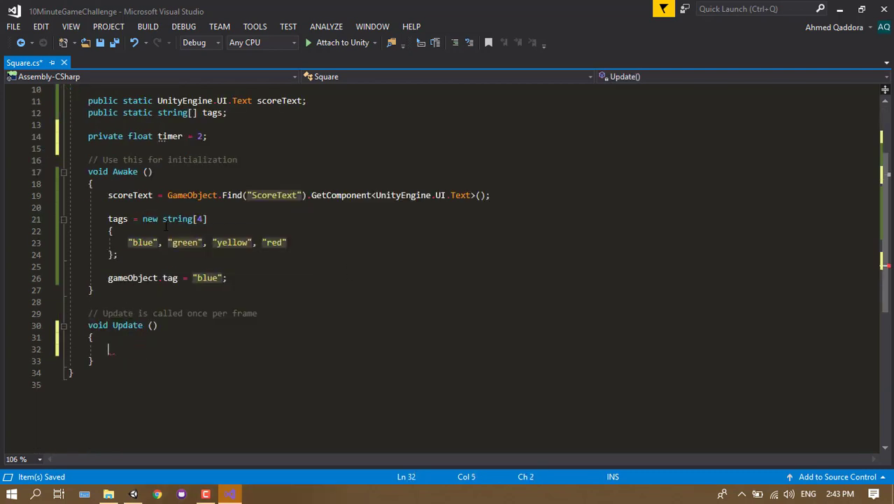
# Write an if block in Update that decrements timer by Time.deltaTime.
pyautogui.write('if(timer -= ')
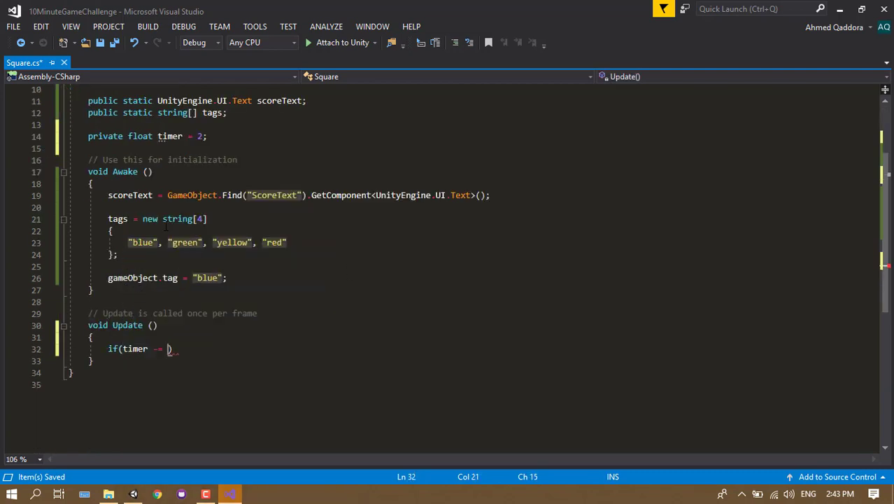
pyautogui.write('Ti')
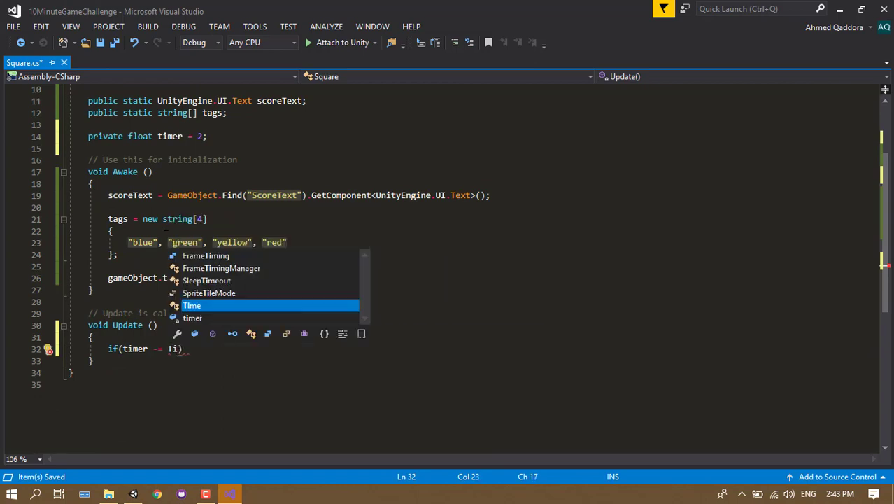
pyautogui.write('me.der')
pyautogui.press('Escape')
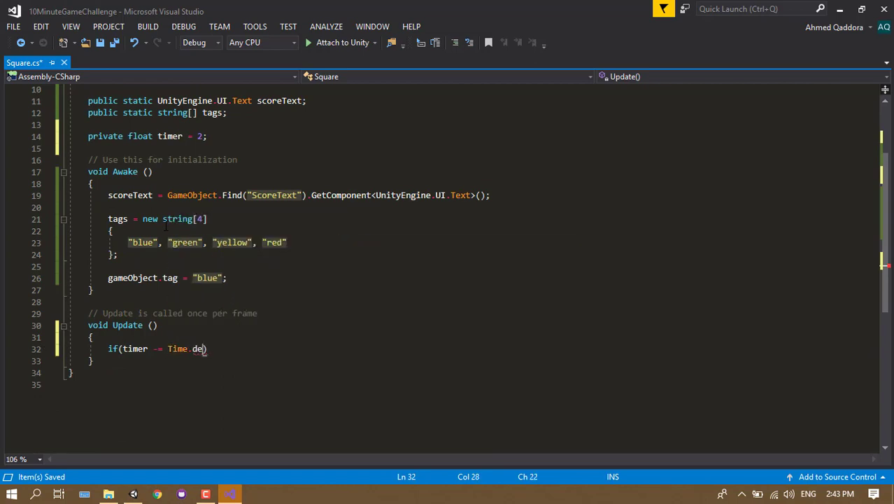
pyautogui.write('ltaTime < 0')
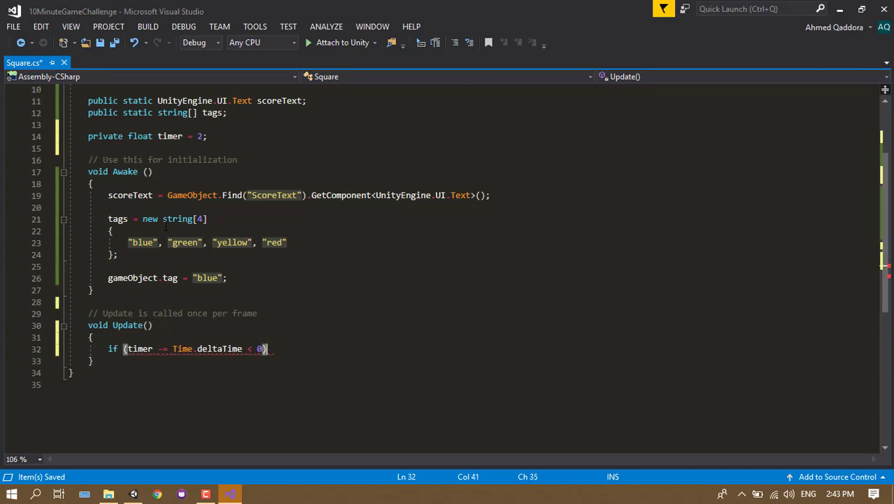
pyautogui.press('Return')
pyautogui.write('{')
pyautogui.press('Return')
pyautogui.press('Up')
pyautogui.press('Up')
pyautogui.press('End')
pyautogui.press('Left')
pyautogui.press('Left')
pyautogui.press('Left')
pyautogui.press('Left')
pyautogui.press('Left')
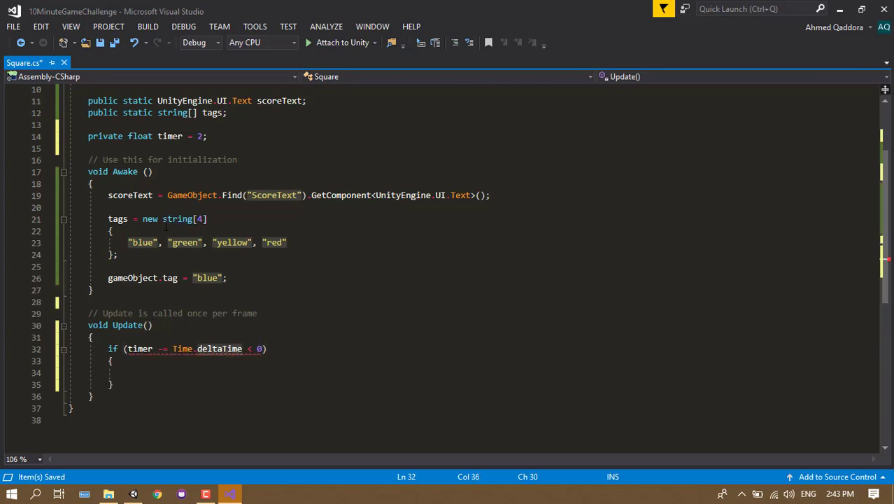
pyautogui.write(')')
pyautogui.hotkey('ctrl', 'Left')
pyautogui.hotkey('ctrl', 'Left')
pyautogui.hotkey('ctrl', 'Left')
pyautogui.write('(')
pyautogui.hotkey('ctrl', 'Right')
pyautogui.hotkey('ctrl', 'Right')
pyautogui.hotkey('ctrl', 'Right')
pyautogui.hotkey('ctrl', 'Right')
pyautogui.hotkey('ctrl', 'Right')
pyautogui.hotkey('ctrl', 'Right')
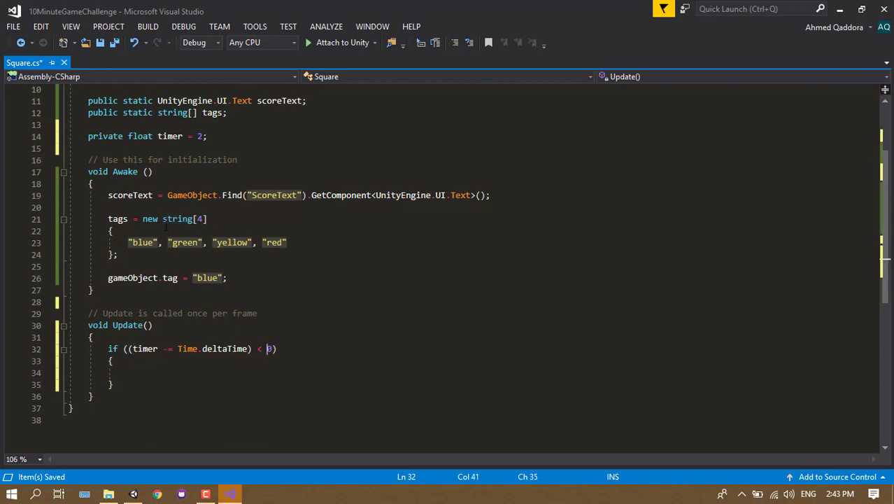
# Inside the timer block, Instantiate circlePrefab and reset timer to 2.
pyautogui.write('Ins')
pyautogui.press('Tab')
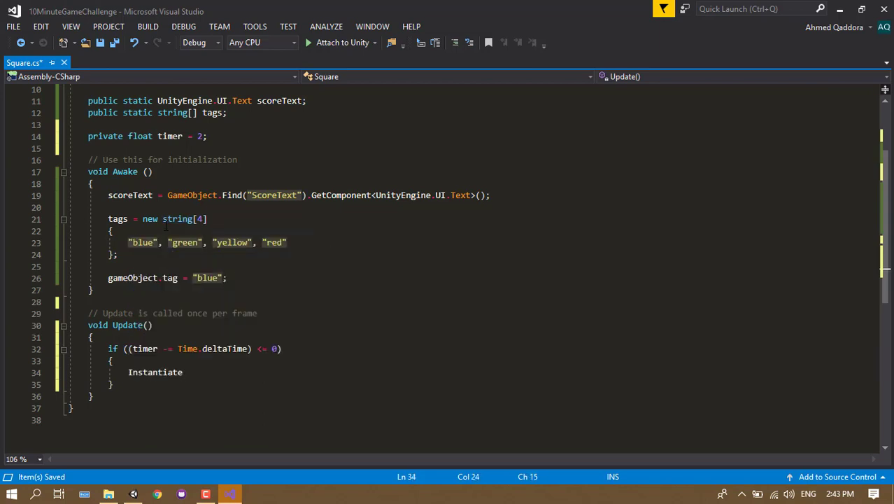
pyautogui.write('(circlePrefab')
pyautogui.press('End')
pyautogui.write(';')
pyautogui.press('Home')
pyautogui.press('Return')
pyautogui.press('Up')
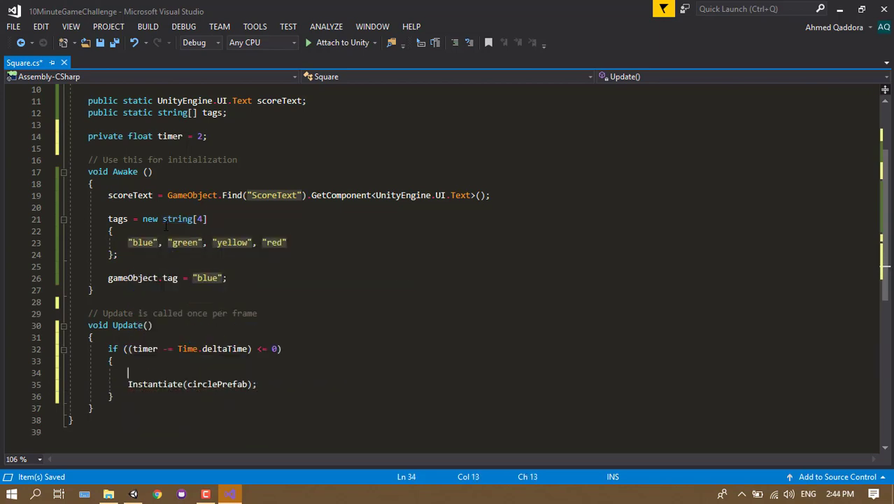
pyautogui.write('timer = 2;')
# Add an empty if (Input.GetMouseButtonDown(0)) block to Update.
pyautogui.press('Down')
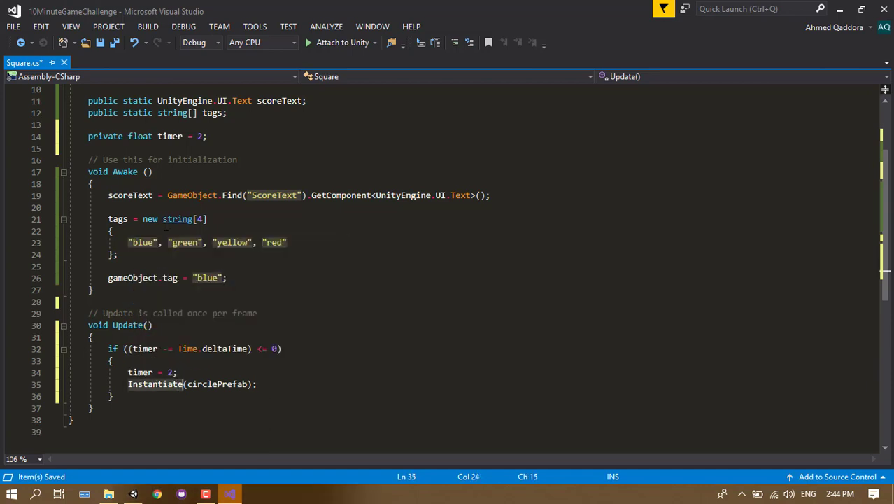
pyautogui.press('Down')
pyautogui.press('End')
pyautogui.press('Return')
pyautogui.press('Return')
pyautogui.write('if(Input')
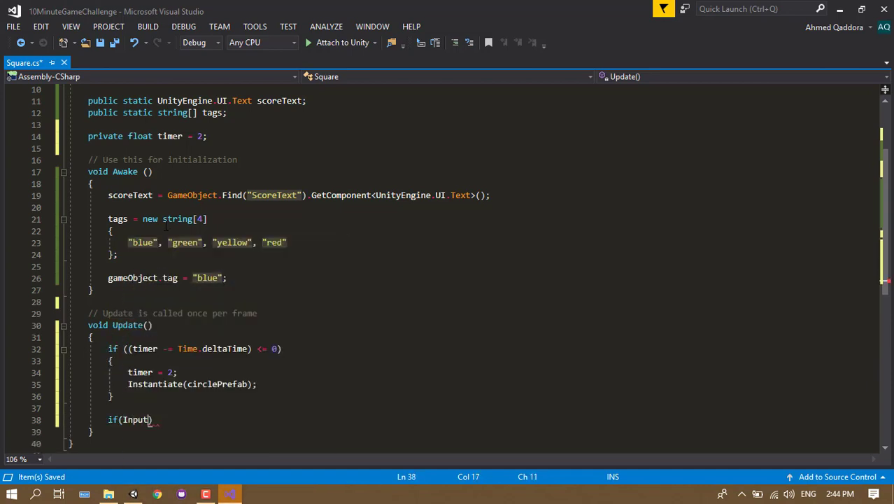
pyautogui.write('.G')
pyautogui.press('Tab')
pyautogui.press('BackSpace')
pyautogui.press('BackSpace')
pyautogui.press('BackSpace')
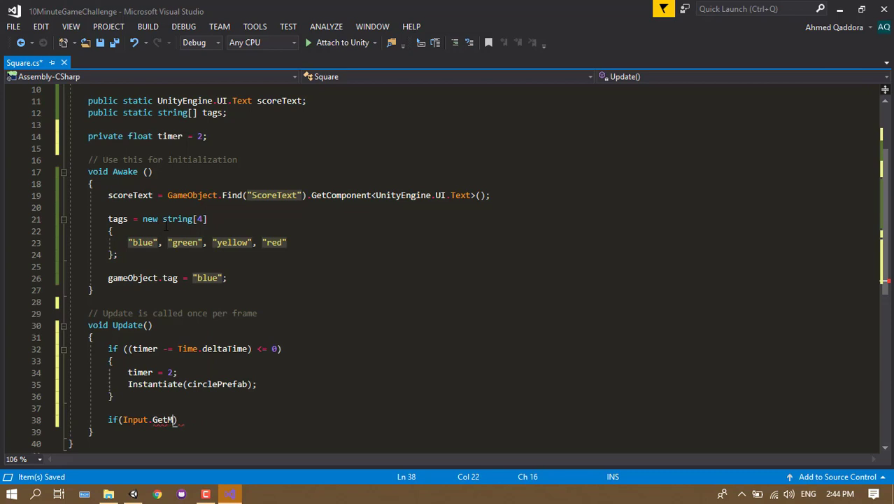
pyautogui.write('ousreB')
pyautogui.press('Down')
pyautogui.press('Tab')
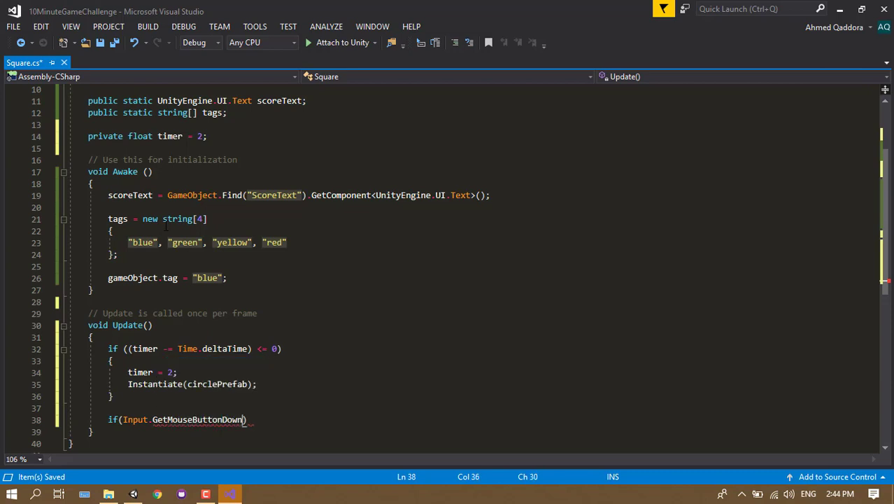
pyautogui.write('(0)')
pyautogui.press('Return')
pyautogui.write('{')
pyautogui.press('Return')
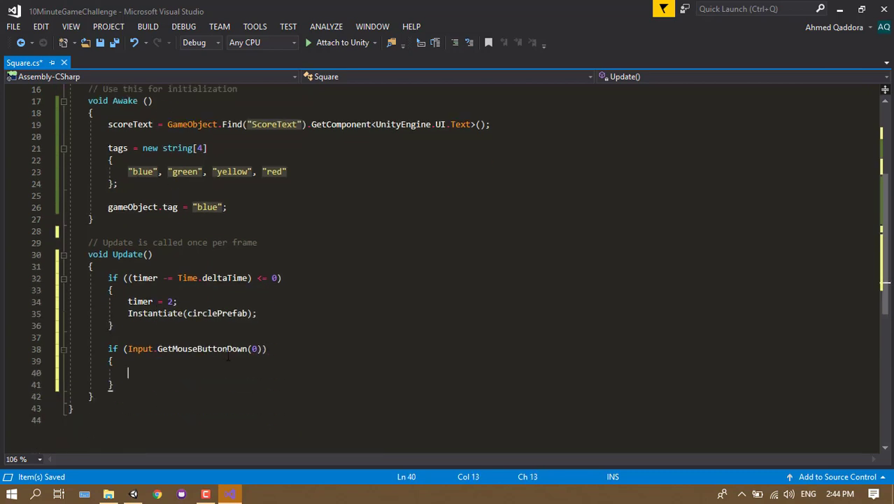
# Begin declaring a private index field below the timer field.
pyautogui.scroll(5, 199, 289)
pyautogui.click(123, 259)
pyautogui.write('pr ')
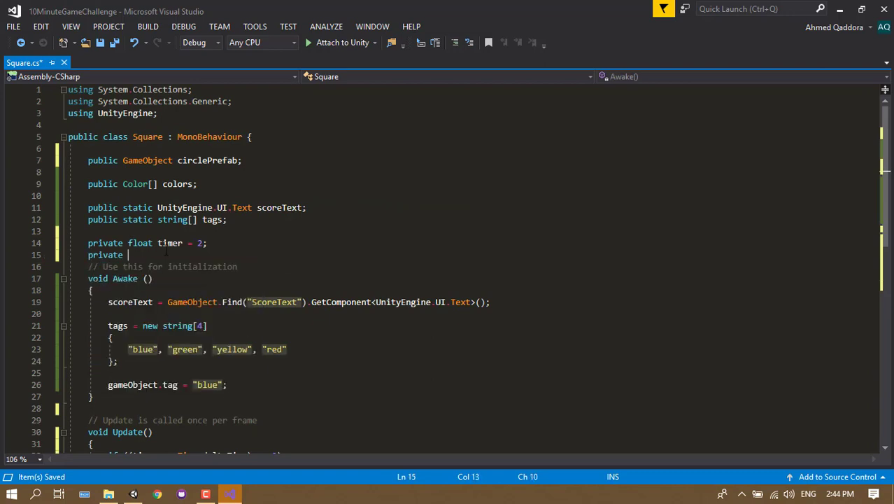
pyautogui.write('ex = 0;')
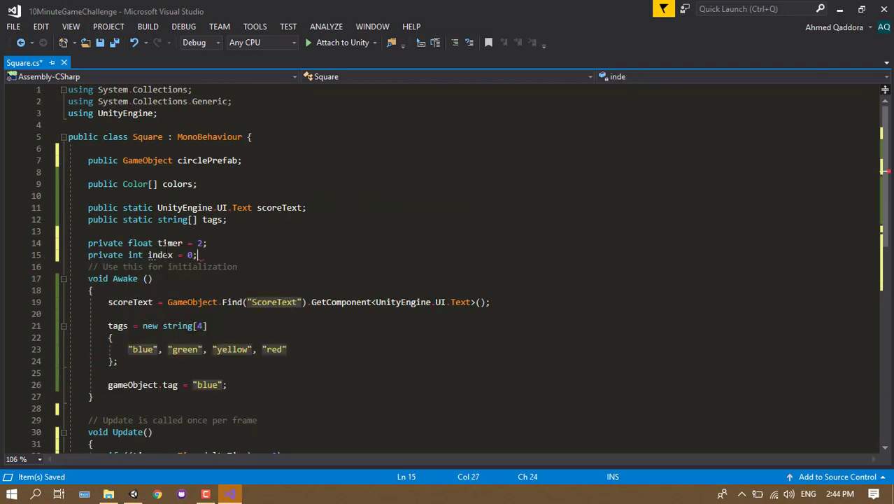
# Finish the private int index = 0 field and update index = (index + 1) % tags.Length on click.
pyautogui.press('Return')
pyautogui.scroll(-4, 232, 223)
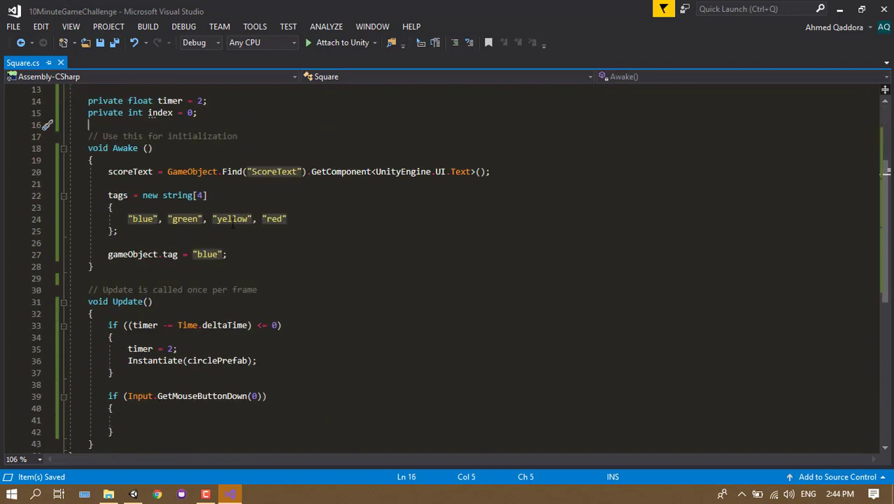
pyautogui.click(142, 418)
pyautogui.write('index = ')
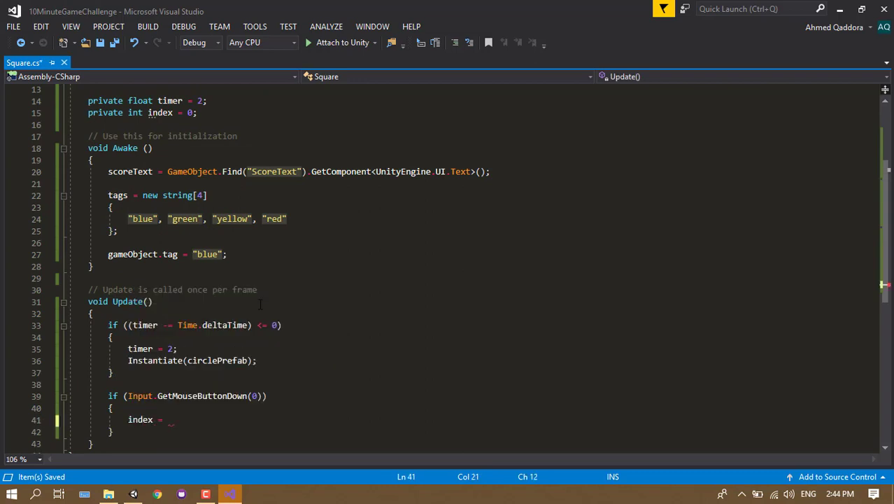
pyautogui.write('(index +')
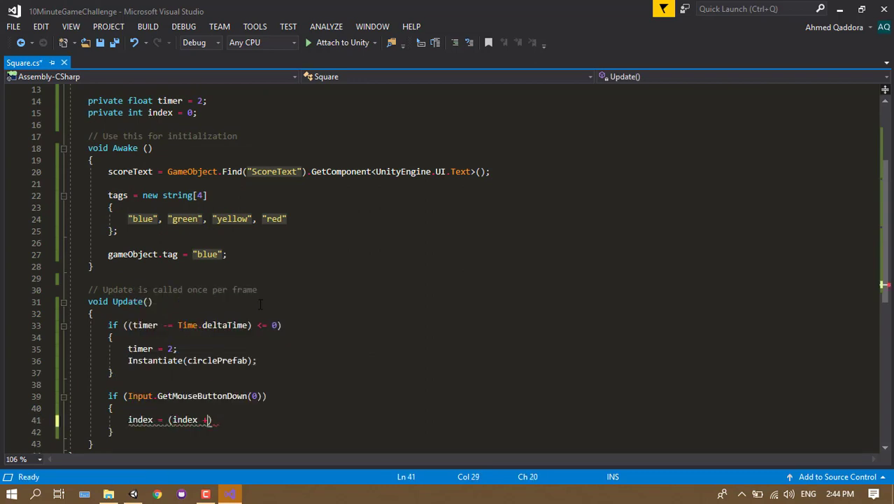
pyautogui.write(' 1) % ')
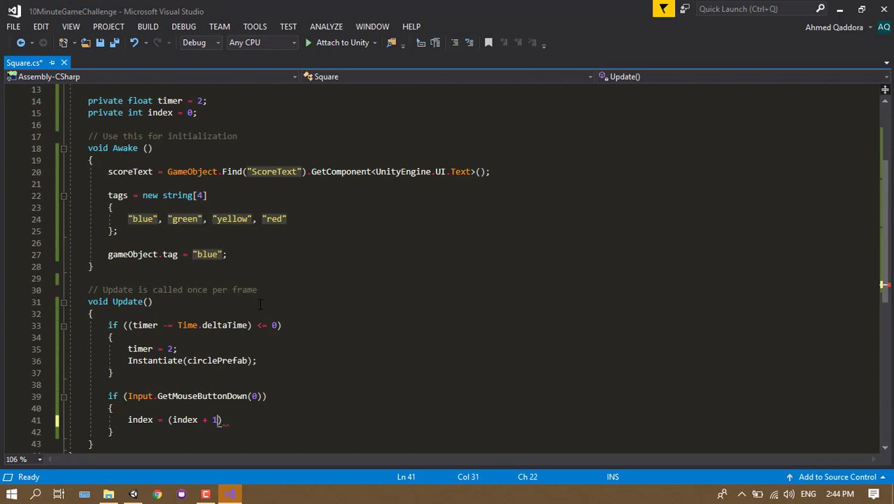
pyautogui.write('tag')
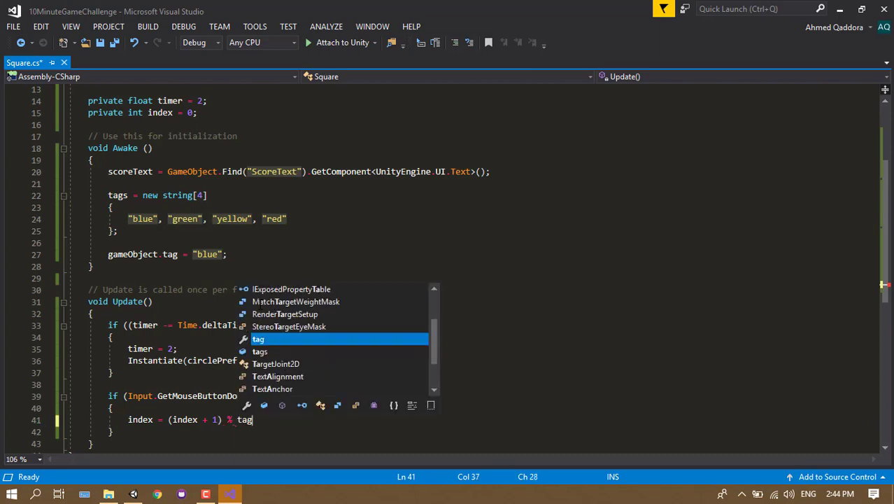
pyautogui.write('s.')
pyautogui.press('Tab')
pyautogui.write(';')
pyautogui.press('Return')
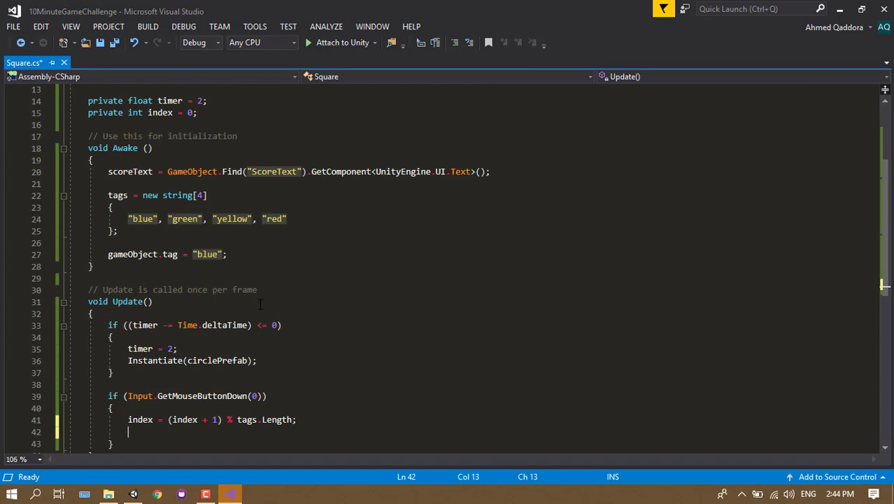
# Set gameObject.tag = tags[index], call StartCoroutine(Rotate()), and begin an IEnumerator Rotate() method.
pyautogui.write('gameObject.tag = ')
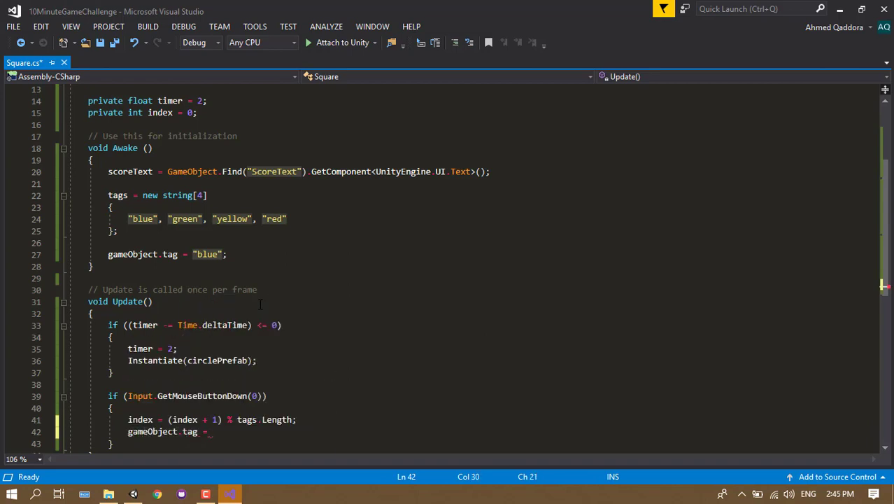
pyautogui.write('tags[index')
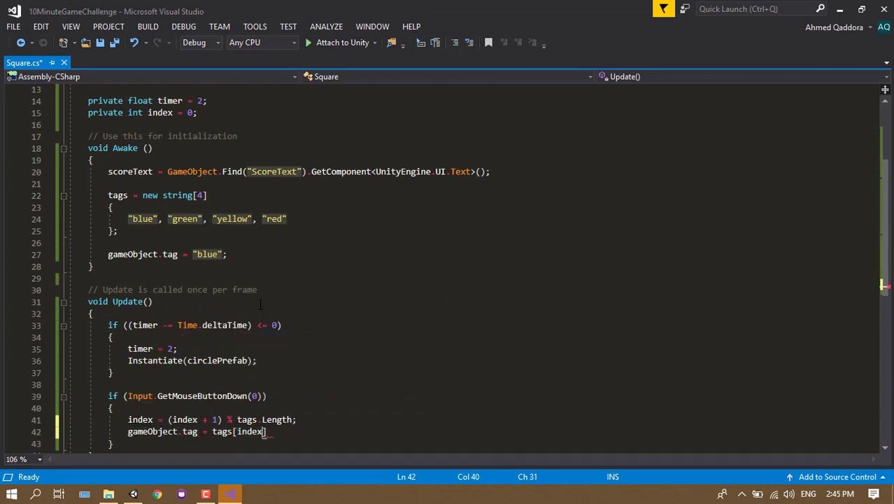
pyautogui.write('];')
pyautogui.scroll(-2, 260, 304)
pyautogui.press('Return')
pyautogui.write('StartCoroutine')
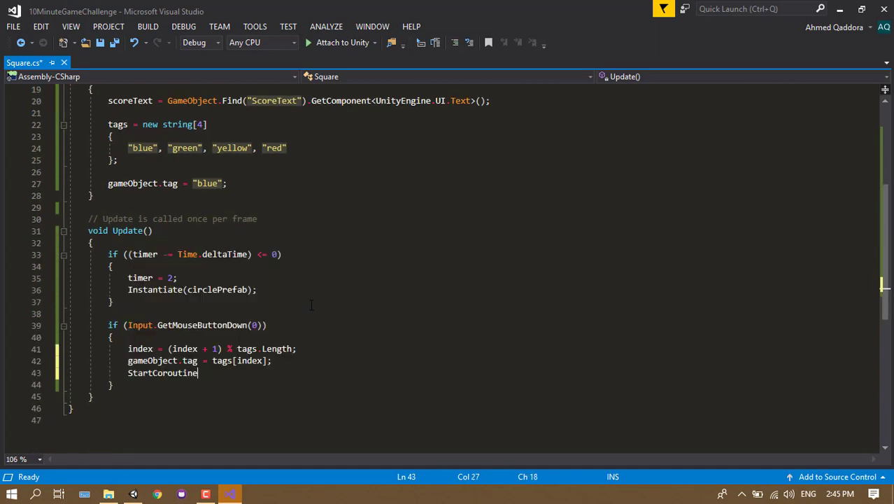
pyautogui.write('(Rotate')
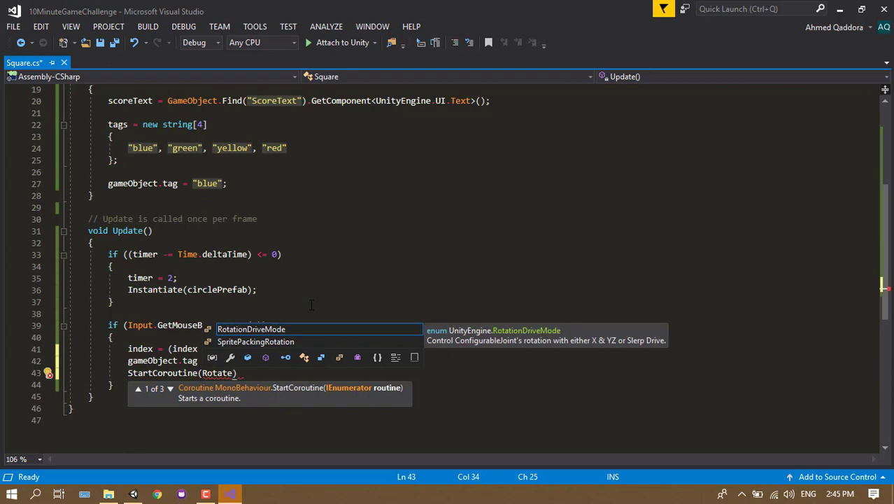
pyautogui.write('(0')
pyautogui.write(';')
pyautogui.click(133, 401)
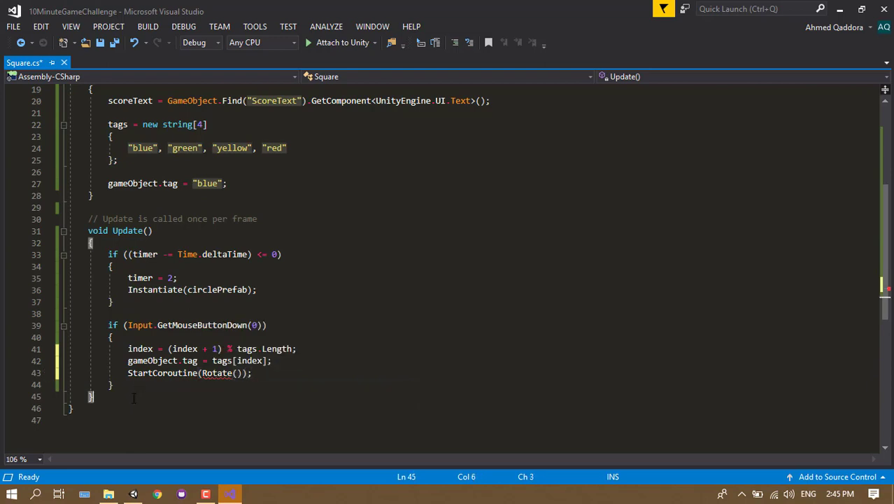
pyautogui.press('Return')
pyautogui.press('Return')
pyautogui.write('IEnumerator ')
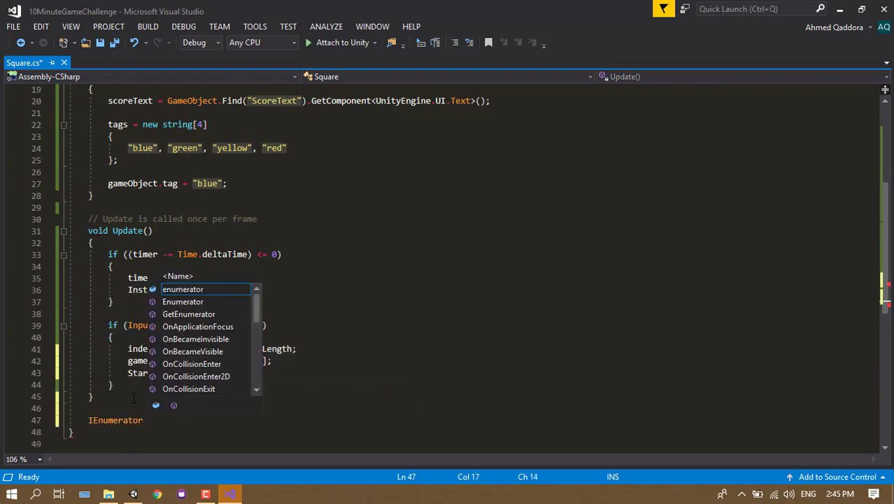
pyautogui.write('Rotate()')
# Open the Rotate coroutine's body and declare int x = 90;.
pyautogui.press('Return')
pyautogui.write('{')
pyautogui.press('Return')
pyautogui.press('Return')
pyautogui.write('}')
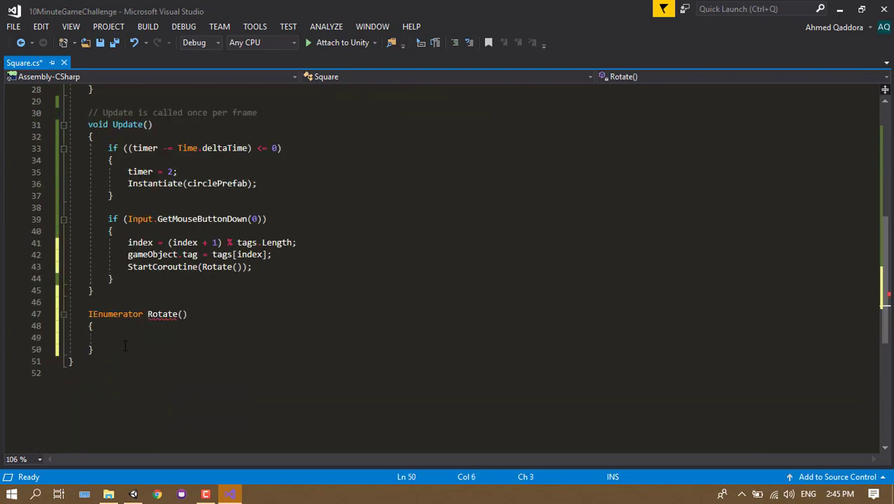
pyautogui.press('Up')
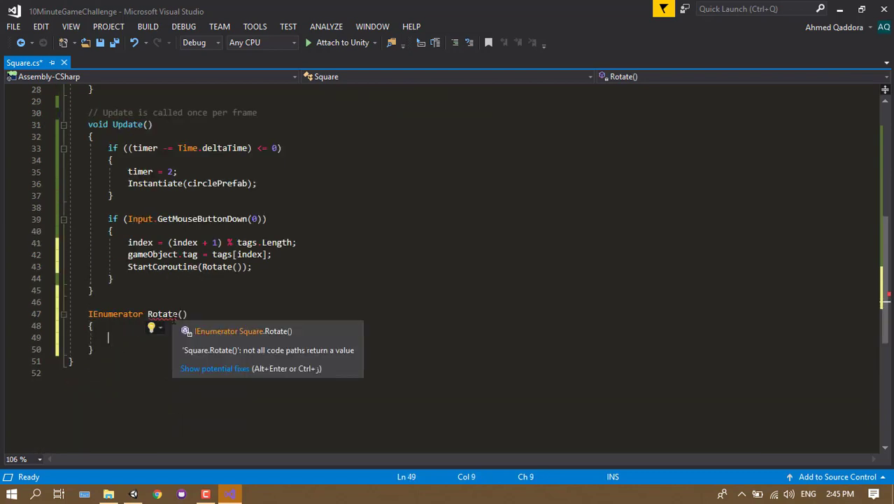
pyautogui.write('int')
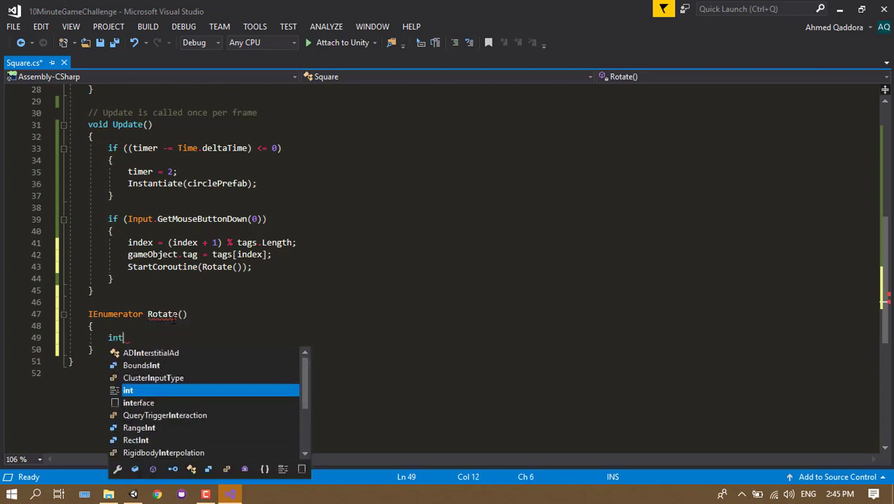
pyautogui.write(' x =')
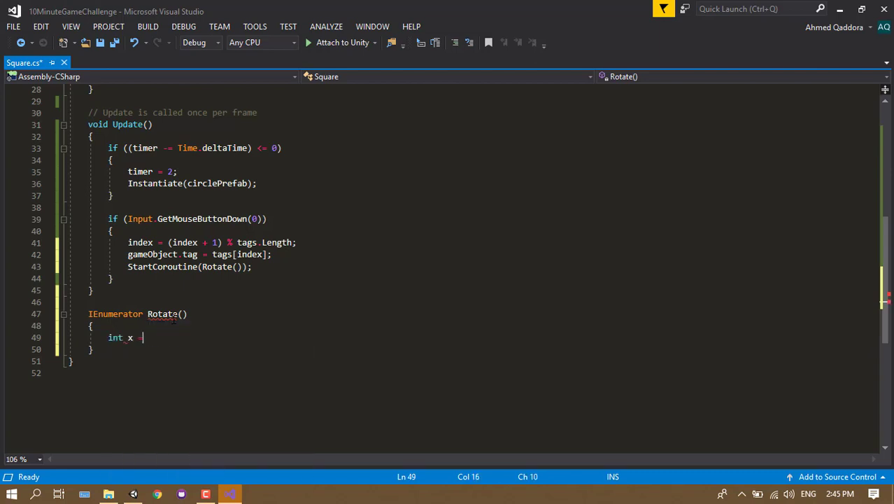
pyautogui.write(' 90;')
# Add a yield return null; statement below the x declaration.
pyautogui.press('Return')
pyautogui.write('yield ')
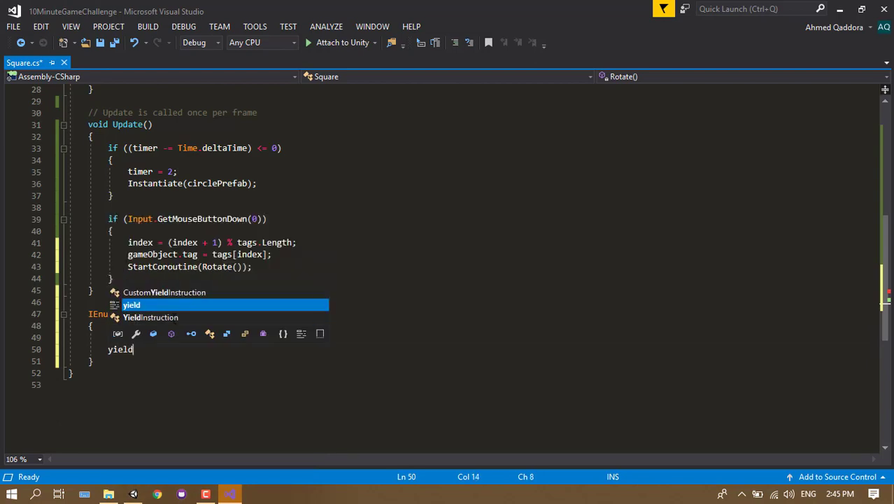
pyautogui.write('retuen null;')
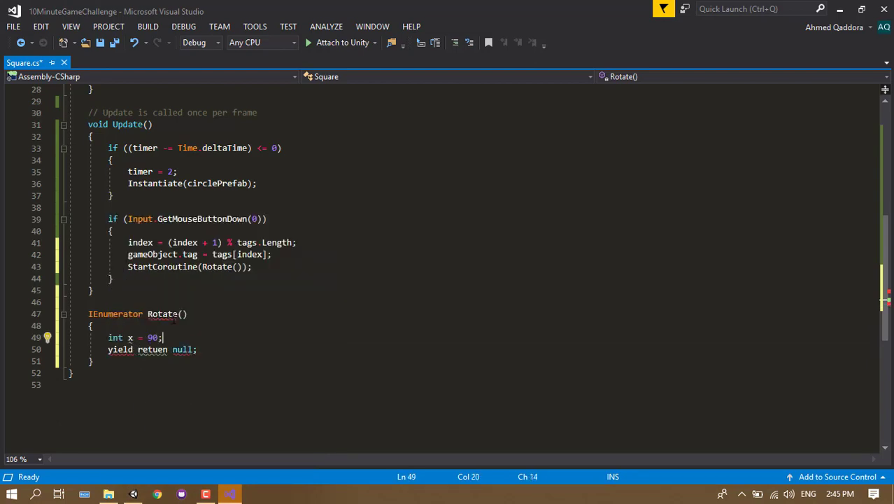
pyautogui.press('Down')
pyautogui.press('Down')
pyautogui.hotkey('ctrl', 'BackSpace')
pyautogui.hotkey('ctrl', 'BackSpace')
pyautogui.hotkey('ctrl', 'BackSpace')
pyautogui.write('yi')
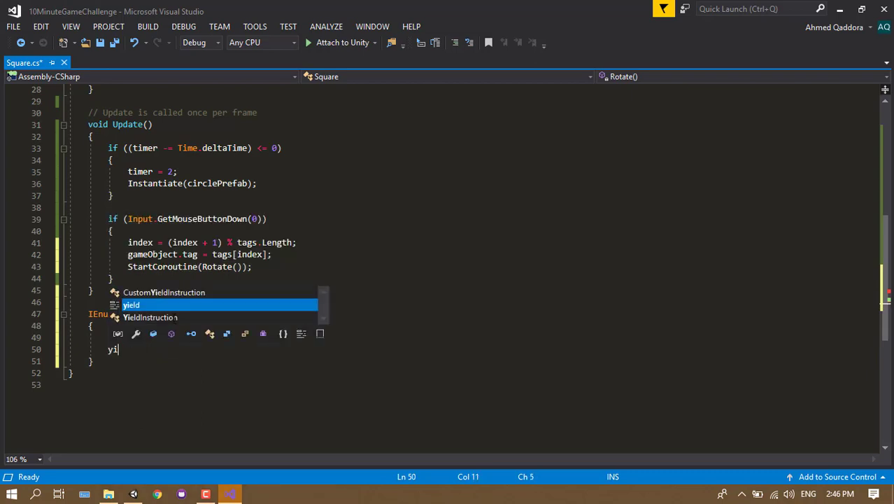
pyautogui.write('eld return null')
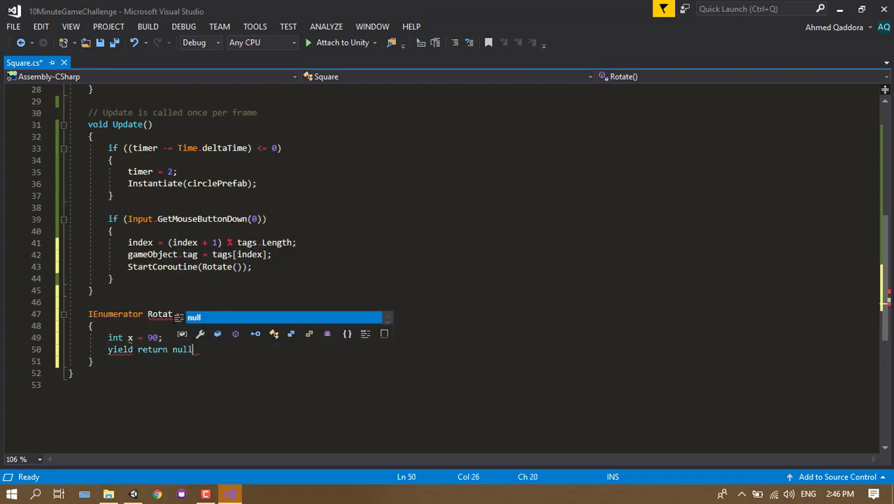
pyautogui.write(';')
pyautogui.press('Home')
pyautogui.write(']')
pyautogui.press('Return')
pyautogui.press('Return')
pyautogui.press('Up')
pyautogui.press('BackSpace')
# Add a while (x > 0) loop above the yield statement.
pyautogui.press('BackSpace')
pyautogui.press('BackSpace')
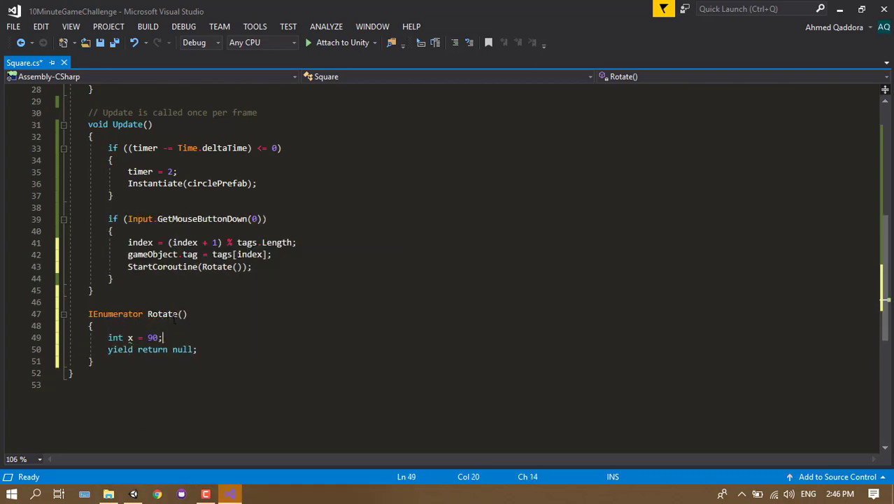
pyautogui.press('Return')
pyautogui.press('Return')
pyautogui.write('whu')
pyautogui.press('BackSpace')
pyautogui.press('Tab')
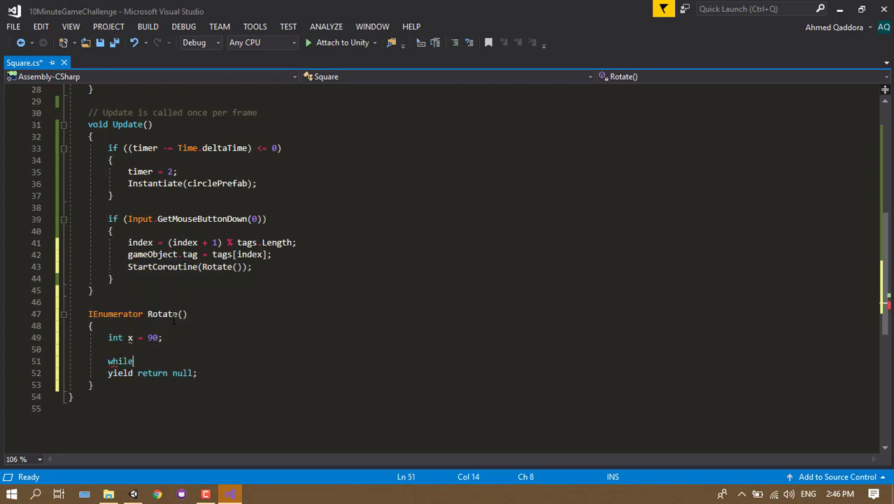
pyautogui.write('(x')
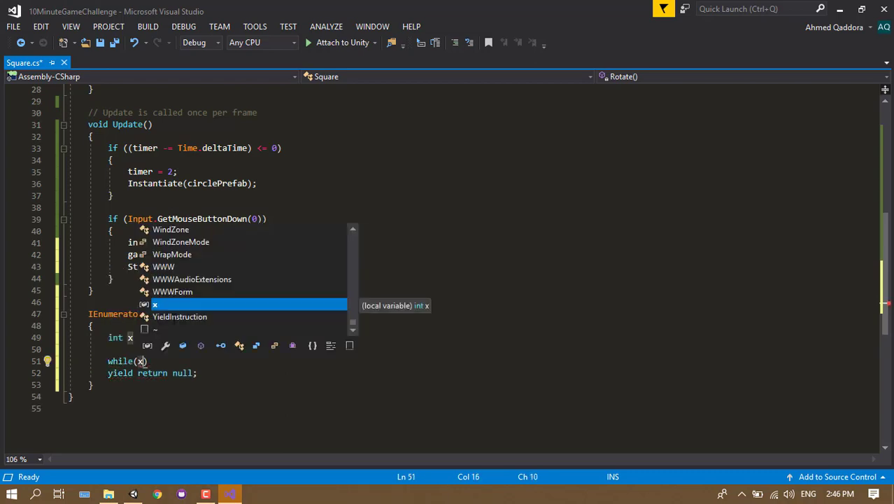
pyautogui.write(' <')
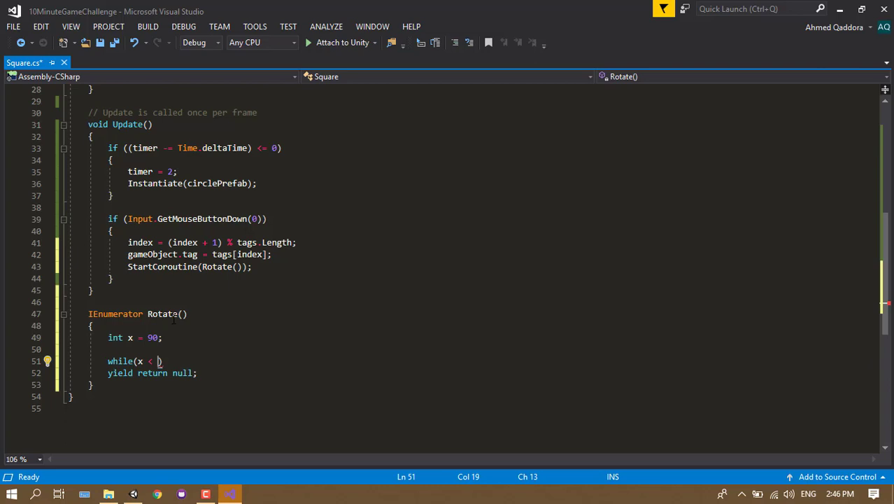
pyautogui.press('BackSpace')
pyautogui.write('> 0')
pyautogui.write('{')
pyautogui.press('Return')
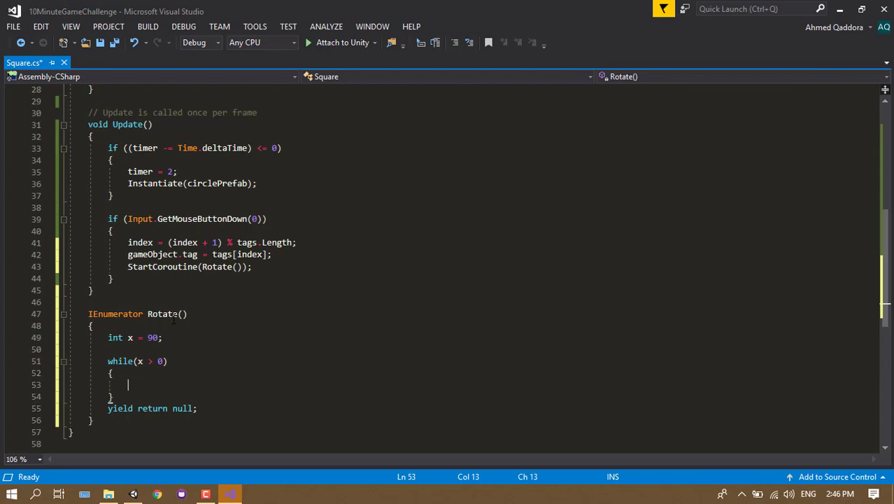
# In the loop, set transform.eulerAngles to new Vector3(0, 0, eulerAngles.z - 5) and add x -= 5;.
pyautogui.write('transform.')
pyautogui.write('rotation')
pyautogui.hotkey('ctrl', 'BackSpace')
pyautogui.write('eulerAngles')
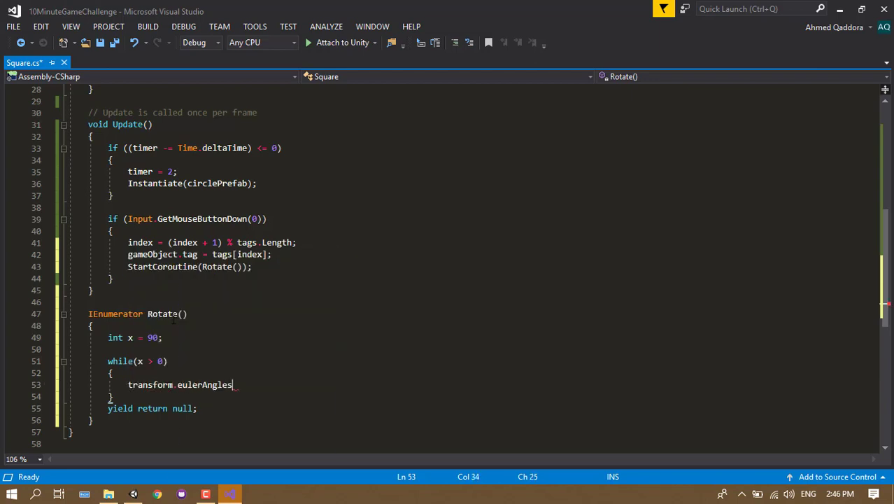
pyautogui.press('Home')
pyautogui.click(255, 388)
pyautogui.press('BackSpace')
pyautogui.write('= new ')
pyautogui.write('Vec')
pyautogui.press('Tab')
pyautogui.write('(')
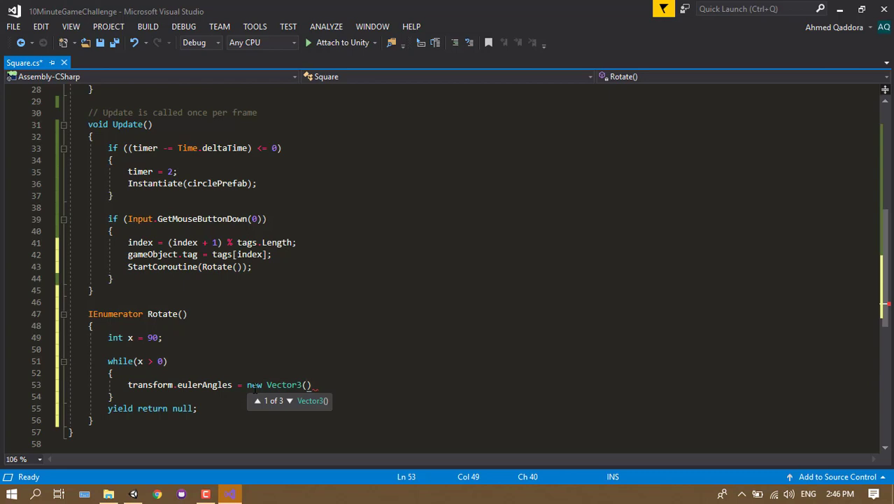
pyautogui.write('0,0, transform')
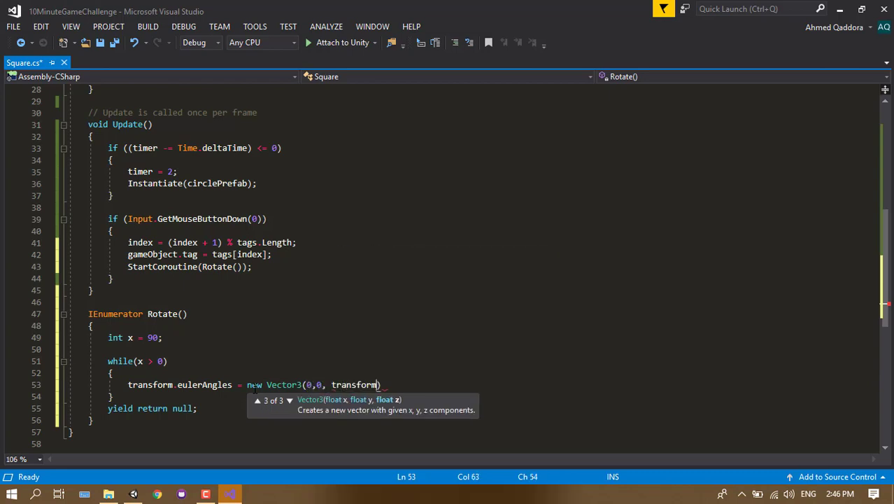
pyautogui.write('.eulerAngles')
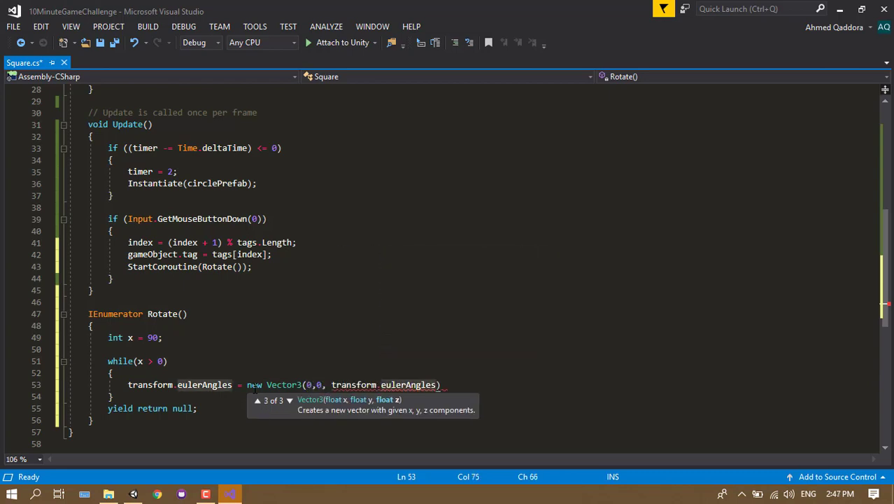
pyautogui.write('.z')
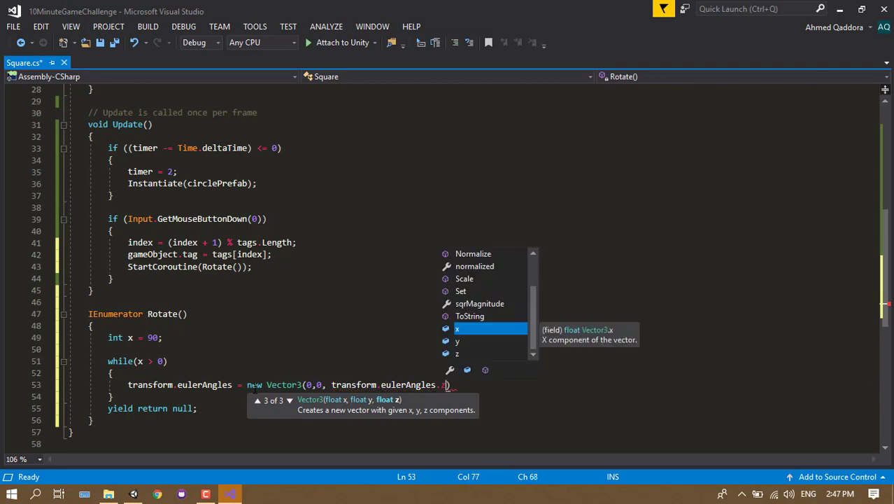
pyautogui.write(' - 5);')
pyautogui.press('Return')
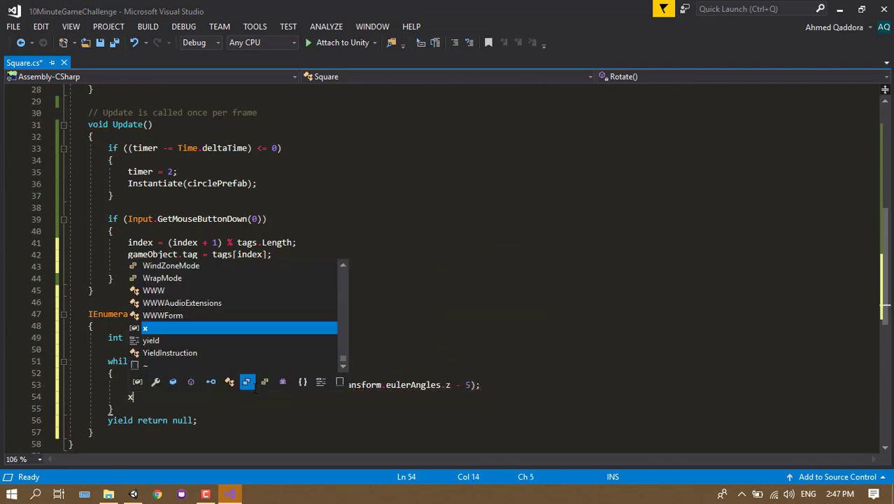
pyautogui.write('x -= 5;')
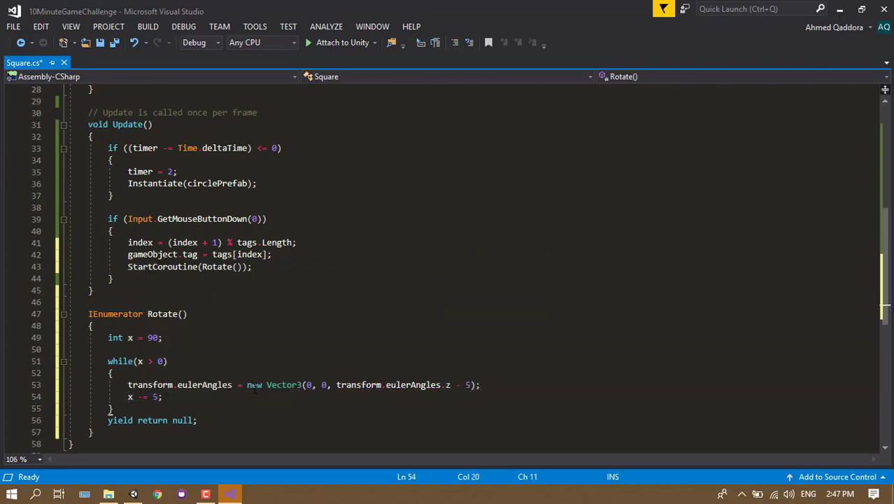
# Add yield return new WaitForEndOfFrame(); inside the loop and save Square.cs.
pyautogui.press('Return')
pyautogui.write('yield')
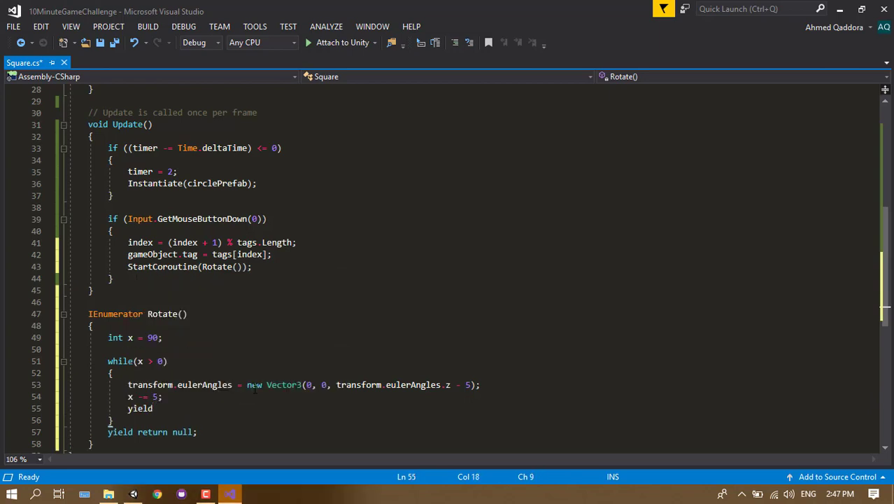
pyautogui.write(' retur')
pyautogui.press('BackSpace')
pyautogui.press('BackSpace')
pyautogui.press('BackSpace')
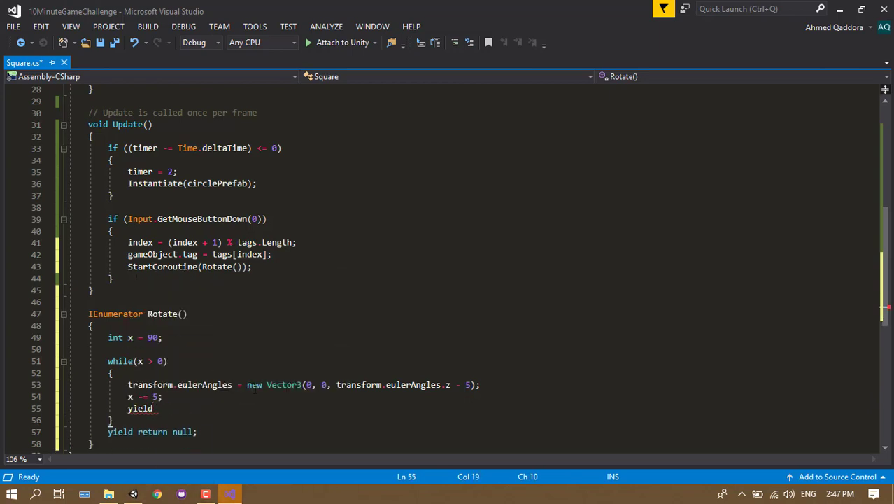
pyautogui.write('re')
pyautogui.press('BackSpace')
pyautogui.press('BackSpace')
pyautogui.write('t')
pyautogui.press('BackSpace')
pyautogui.write('return new wa')
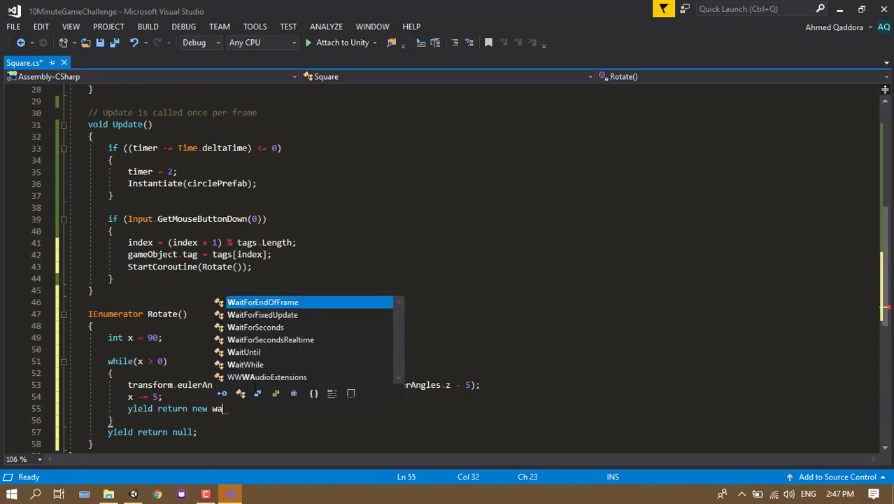
pyautogui.press('Down')
pyautogui.press('Up')
pyautogui.press('Tab')
pyautogui.write('();')
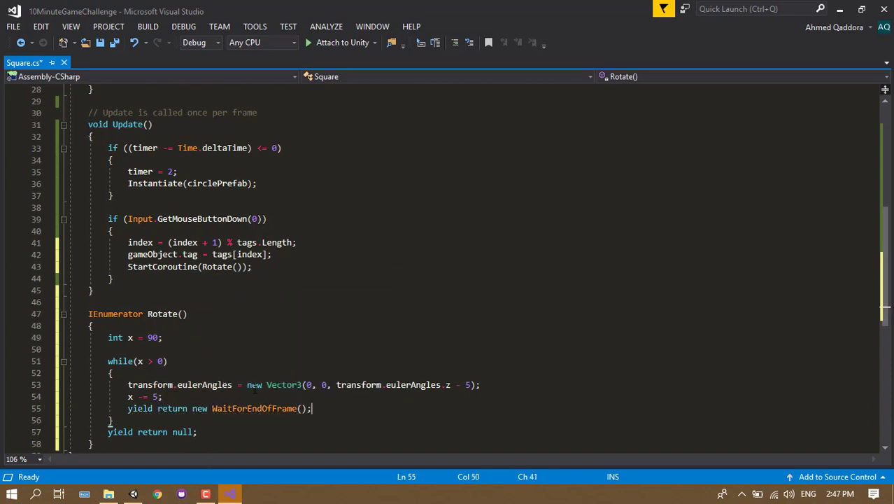
pyautogui.press('Down')
pyautogui.press('Down')
pyautogui.press('Down')
pyautogui.hotkey('ctrl', 's')
pyautogui.scroll(-3, 175, 175)
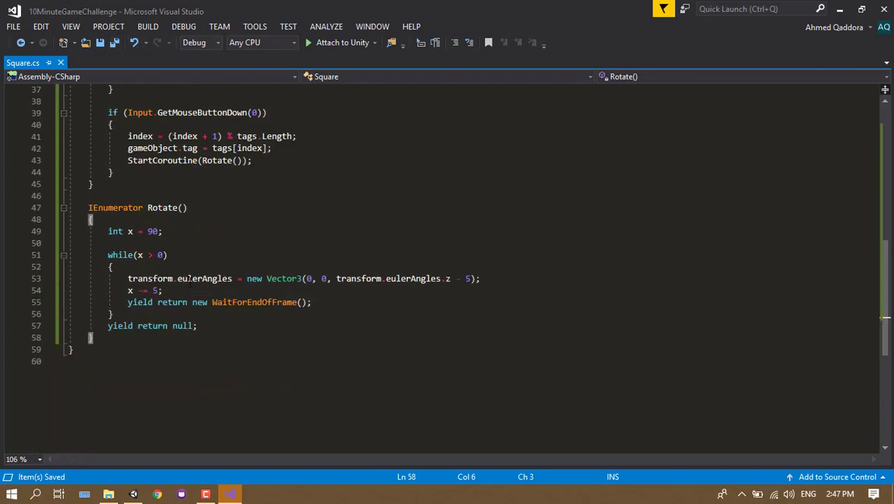
pyautogui.scroll(6, 173, 210)
pyautogui.scroll(3, 172, 247)
pyautogui.scroll(3, 171, 249)
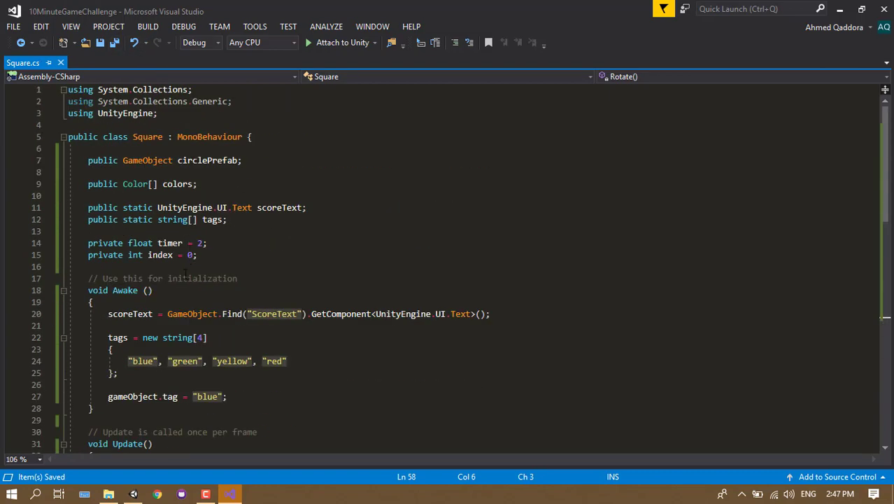
# Drag the Circle from the Hierarchy into Assets to create a Circle prefab.
pyautogui.click(133, 494)
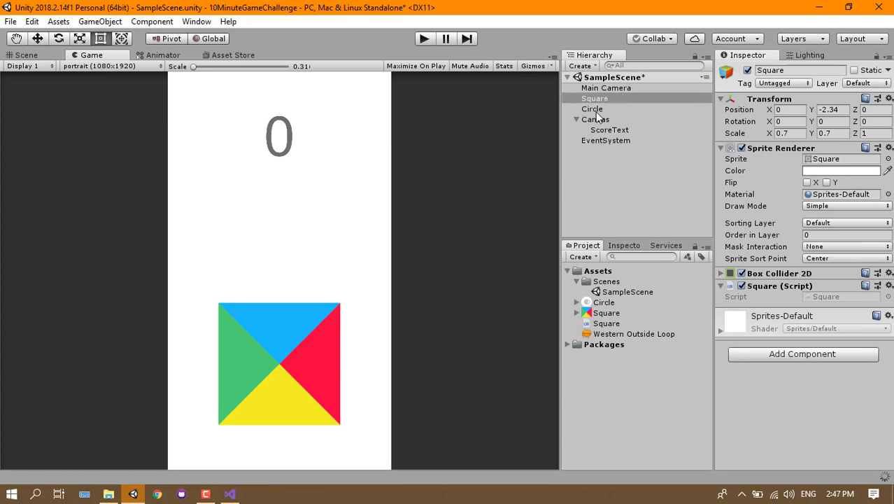
pyautogui.click(596, 109)
pyautogui.click(595, 99)
pyautogui.click(600, 109)
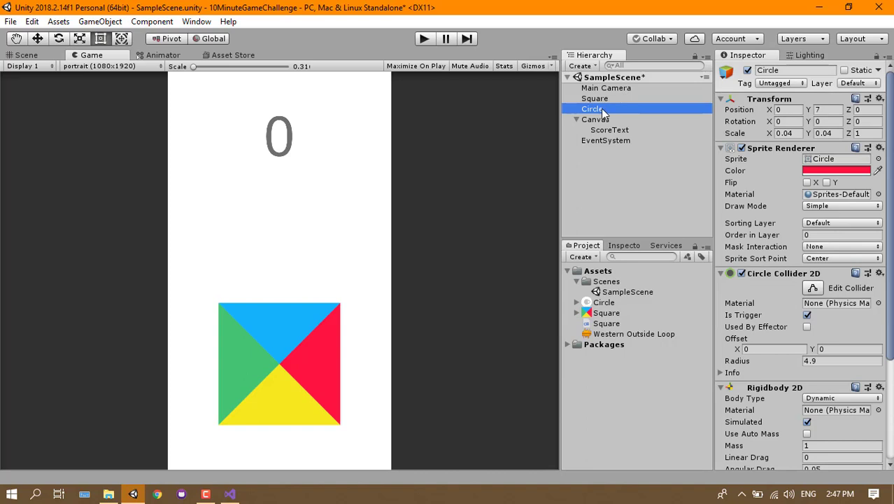
pyautogui.moveTo(601, 108); pyautogui.dragTo(654, 292)
pyautogui.click(616, 303)
pyautogui.click(616, 313)
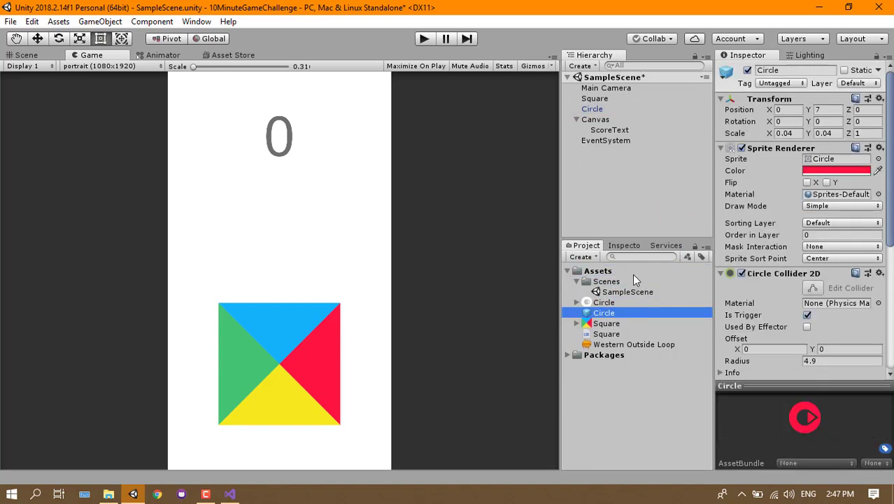
# Delete the Circle object from the scene, keeping the Circle prefab asset.
pyautogui.scroll(-5, 785, 286)
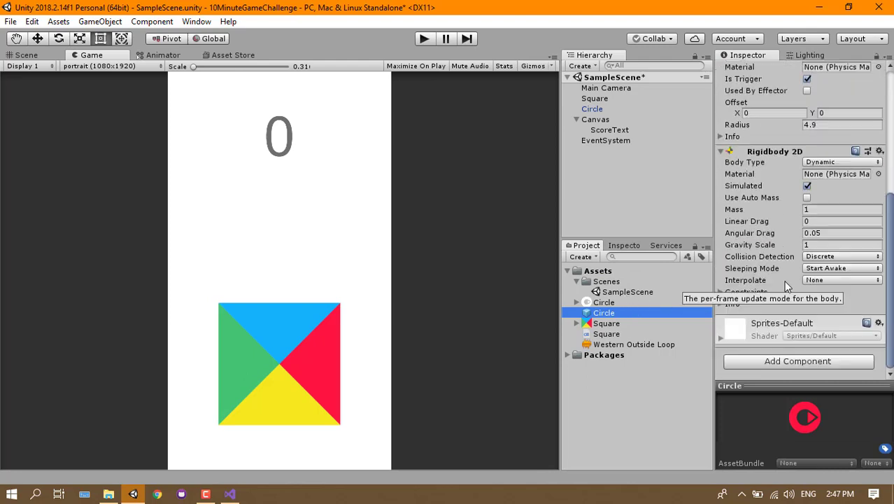
pyautogui.scroll(5, 786, 287)
pyautogui.press('Delete')
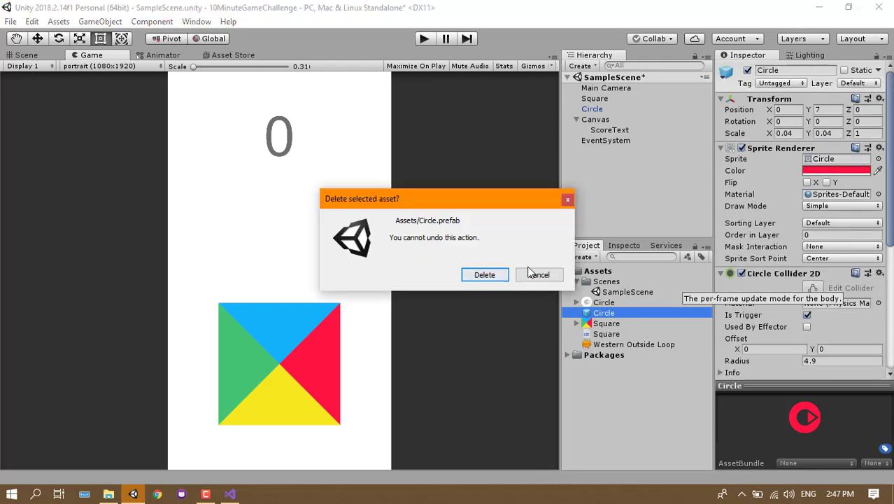
pyautogui.click(539, 274)
pyautogui.press('Delete')
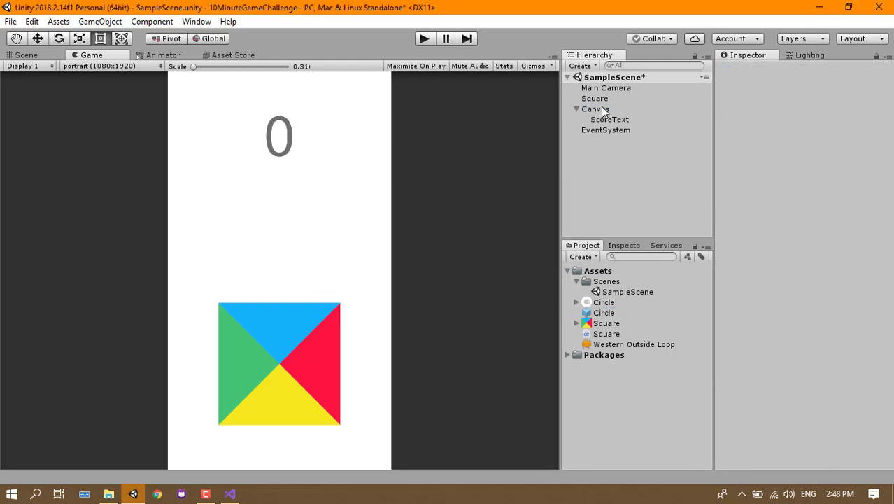
pyautogui.click(594, 110)
pyautogui.click(594, 99)
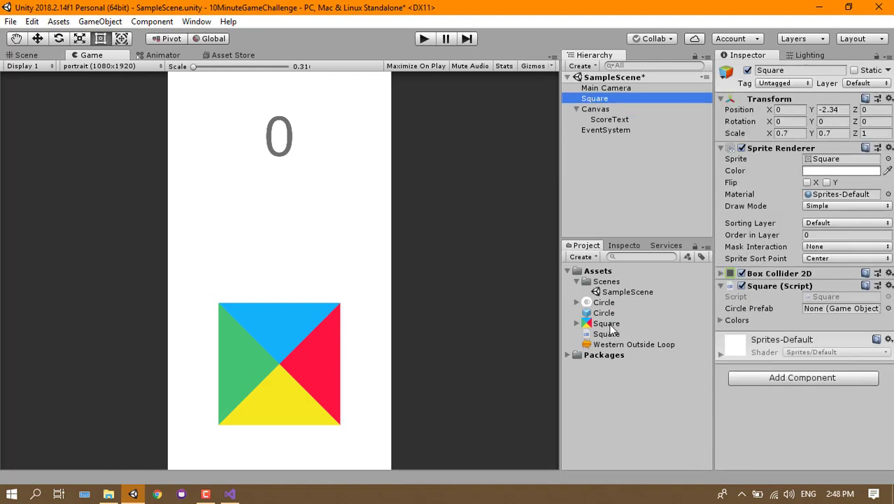
# Assign the Circle prefab to the Square's Circle Prefab field and set Colors size to 4.
pyautogui.moveTo(603, 313); pyautogui.dragTo(818, 310)
pyautogui.click(720, 319)
pyautogui.doubleClick(807, 331)
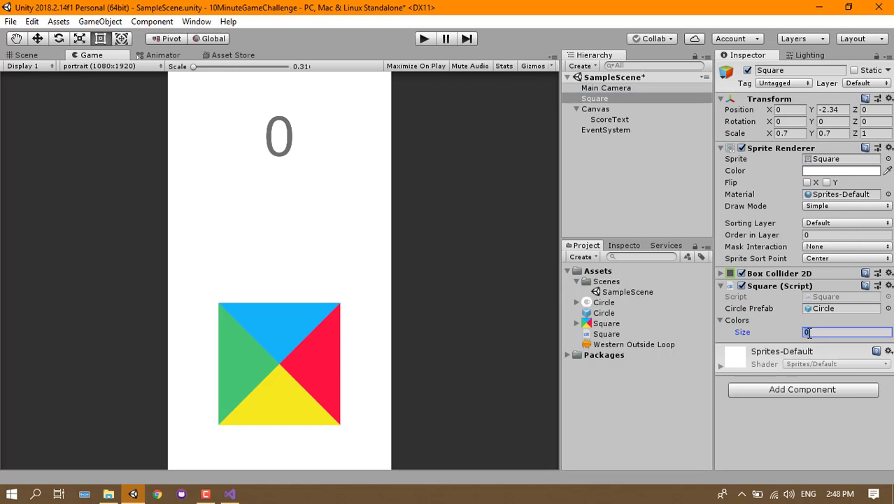
pyautogui.write('4')
pyautogui.press('Return')
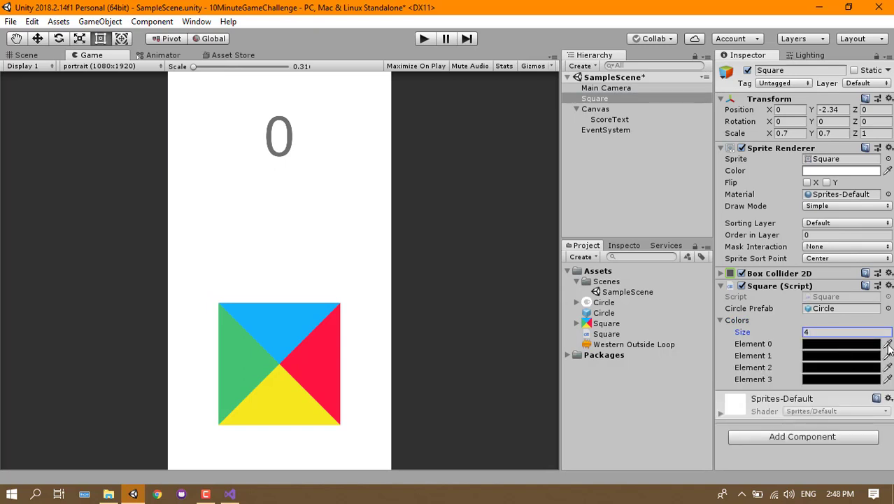
# Eyedrop the blue, green, yellow and red triangle colours into Elements 0–3.
pyautogui.click(887, 343)
pyautogui.click(294, 331)
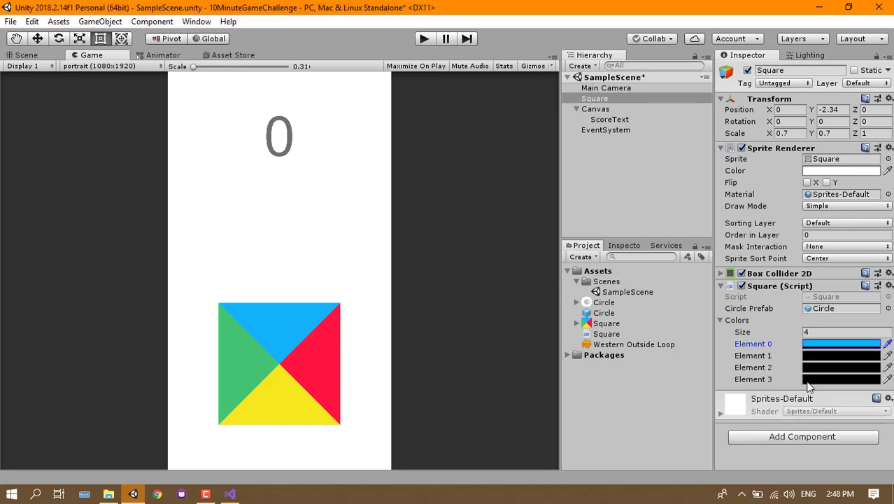
pyautogui.click(887, 355)
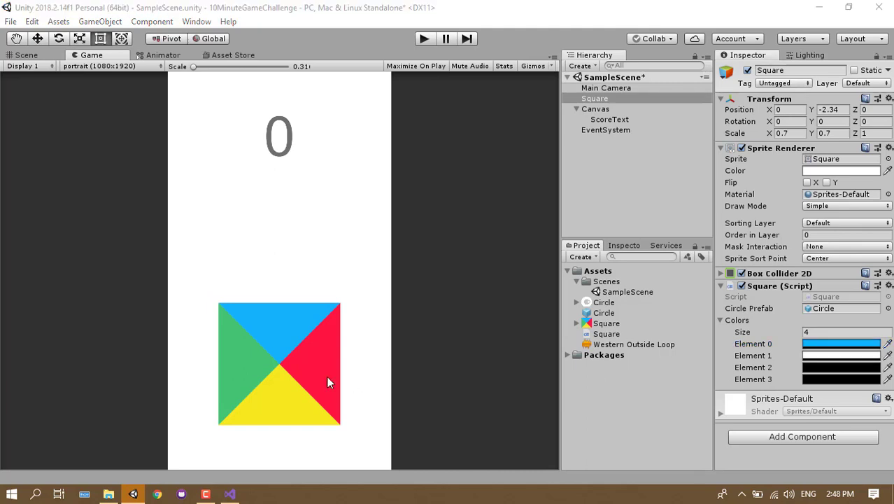
pyautogui.click(248, 372)
pyautogui.click(887, 367)
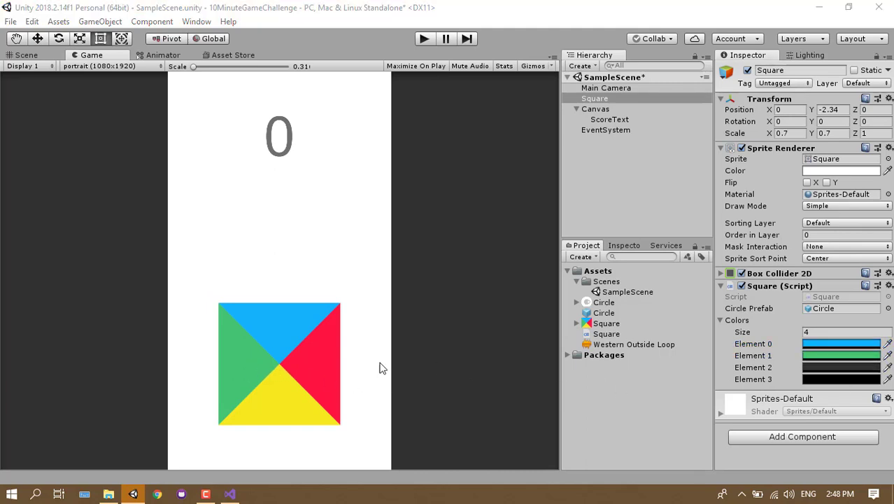
pyautogui.click(292, 395)
pyautogui.click(887, 379)
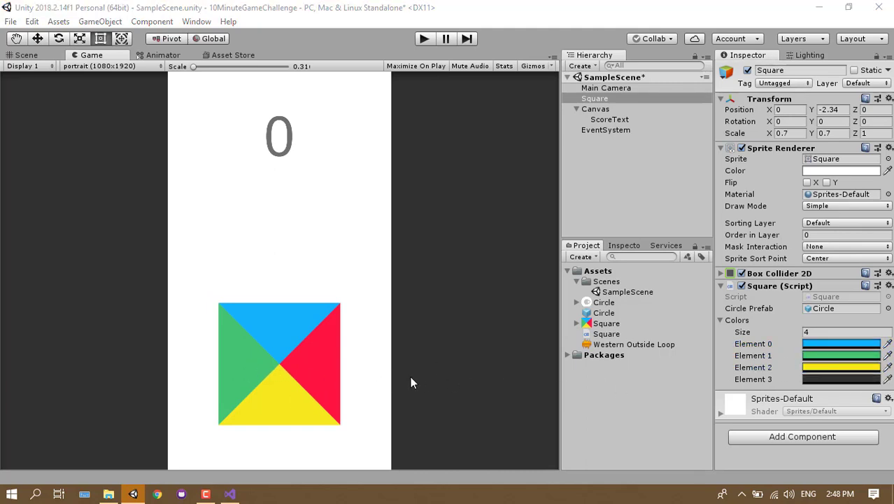
pyautogui.click(321, 361)
# Review the four colour values and set red's alpha to 255.
pyautogui.click(827, 345)
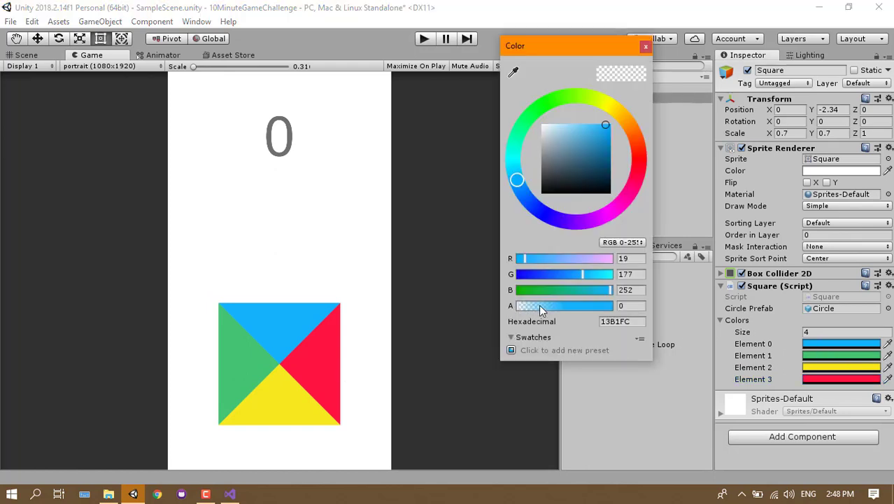
pyautogui.click(819, 359)
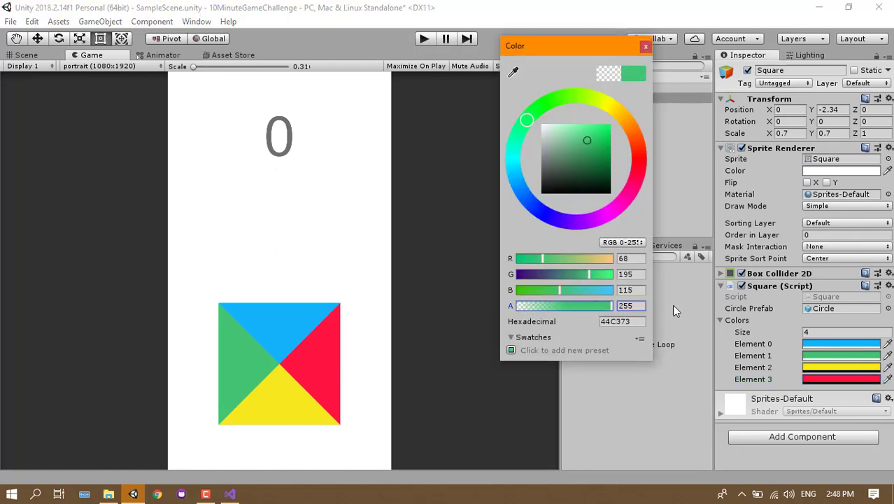
pyautogui.click(810, 369)
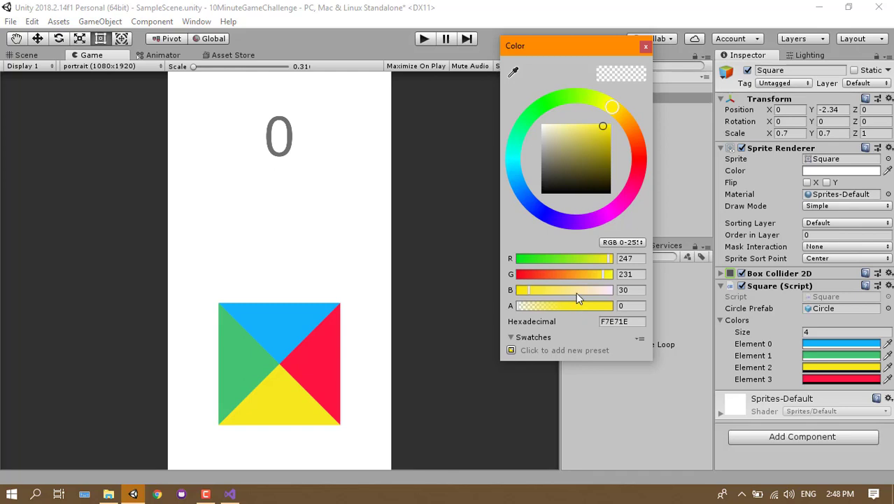
pyautogui.click(803, 379)
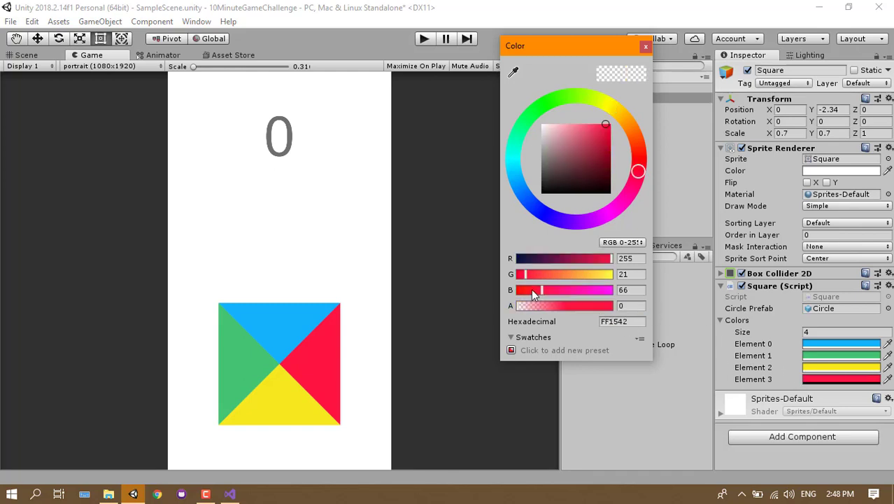
pyautogui.moveTo(531, 305); pyautogui.dragTo(613, 306)
pyautogui.click(646, 47)
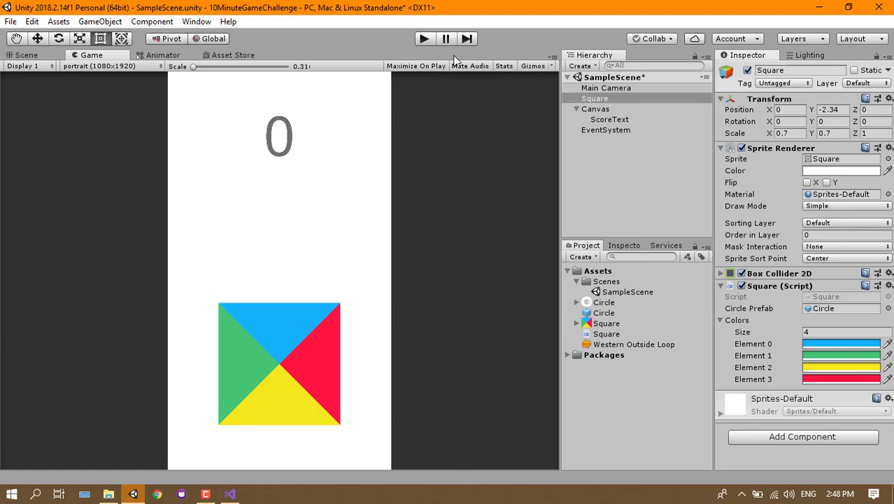
# Save SampleScene and test-run the game, which reports "Tag: blue is not defined.".
pyautogui.hotkey('ctrl', 'o')
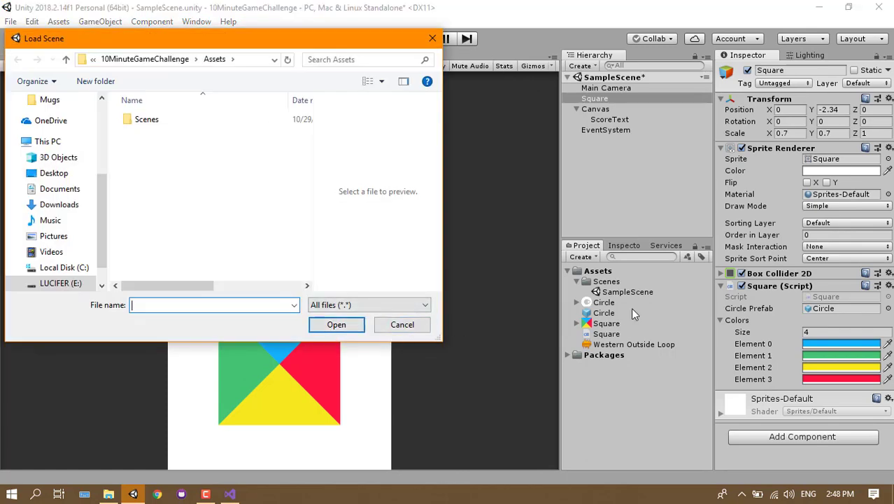
pyautogui.click(402, 325)
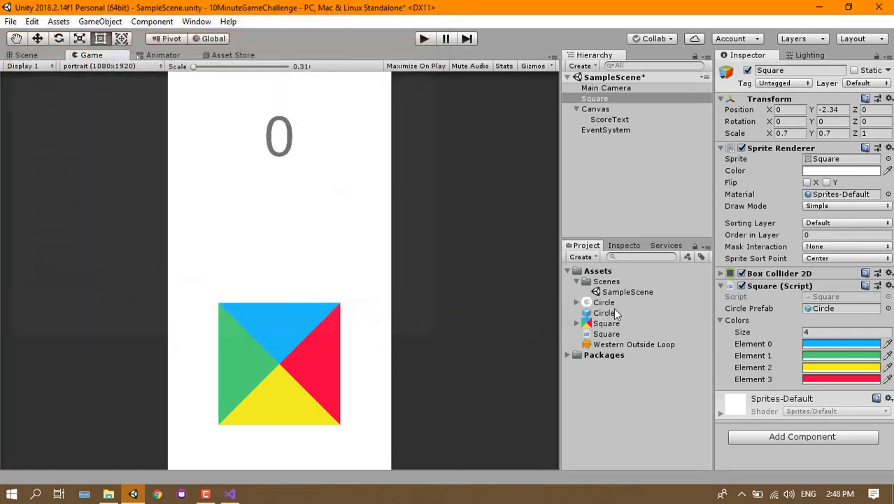
pyautogui.hotkey('ctrl', 's')
pyautogui.click(424, 40)
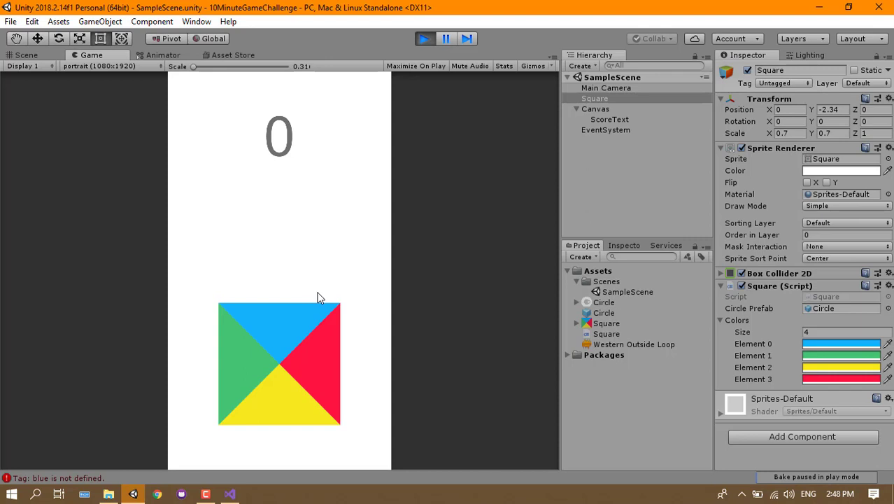
pyautogui.click(425, 40)
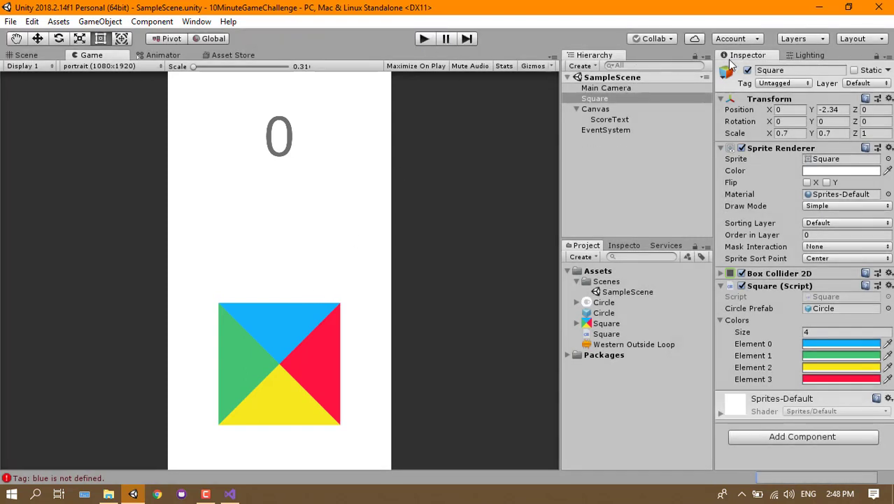
# From the Square's Tag menu, add new tags blue and green.
pyautogui.click(774, 83)
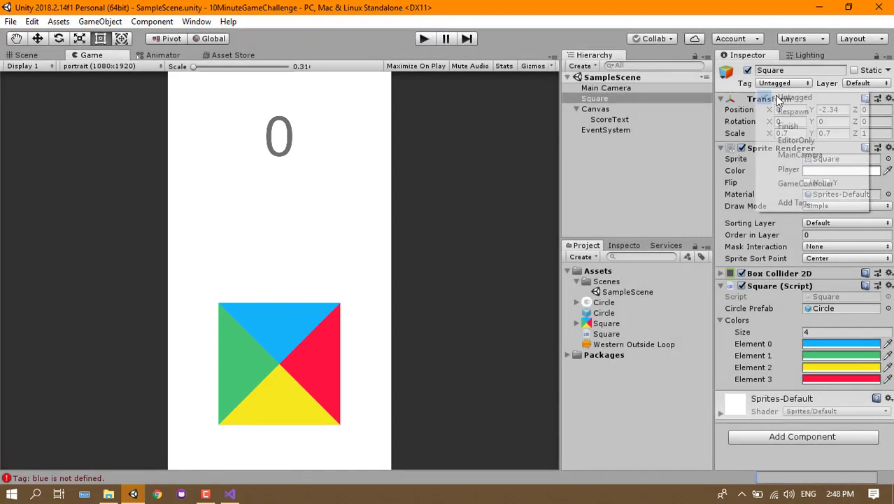
pyautogui.click(792, 202)
pyautogui.click(865, 130)
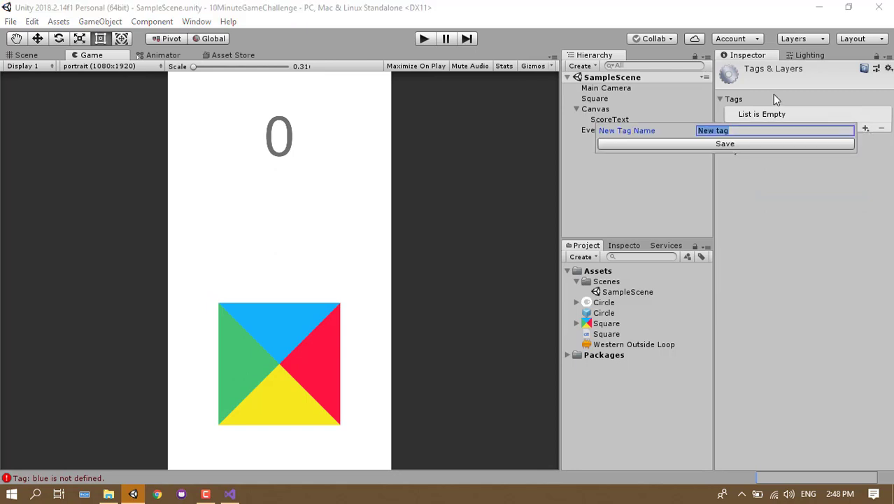
pyautogui.write('bkue')
pyautogui.press('BackSpace')
pyautogui.press('BackSpace')
pyautogui.press('BackSpace')
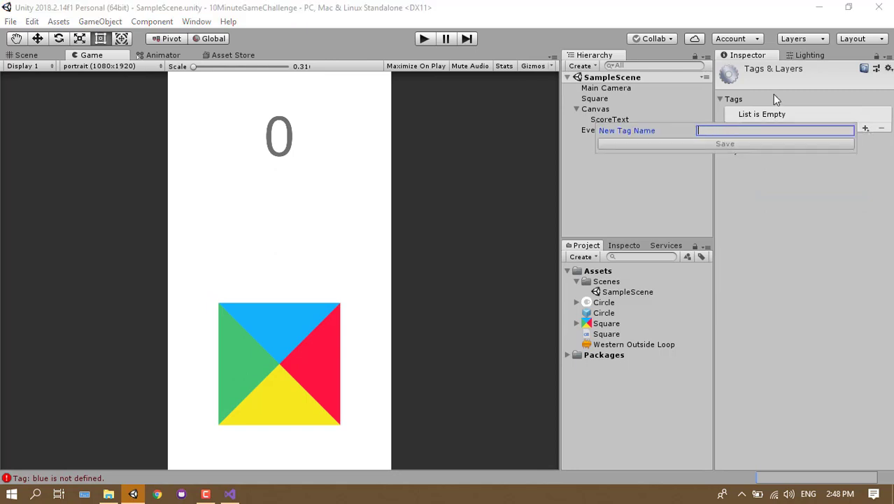
pyautogui.write('blue')
pyautogui.press('Return')
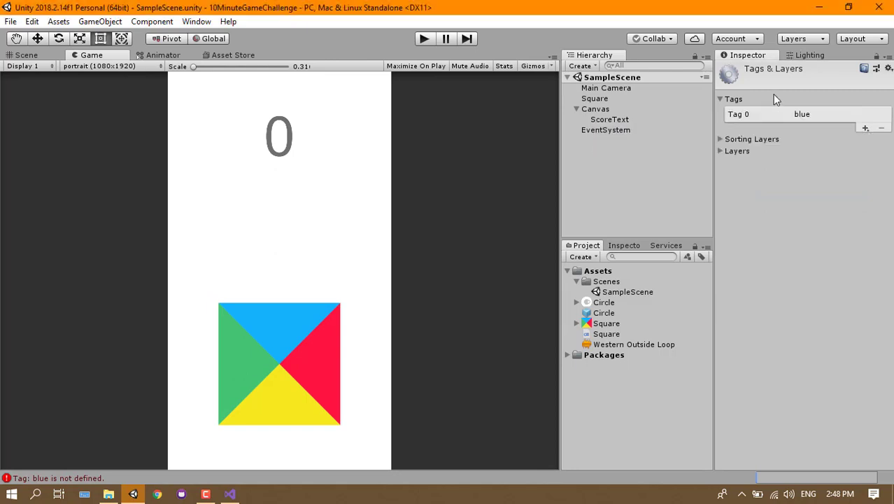
pyautogui.click(864, 128)
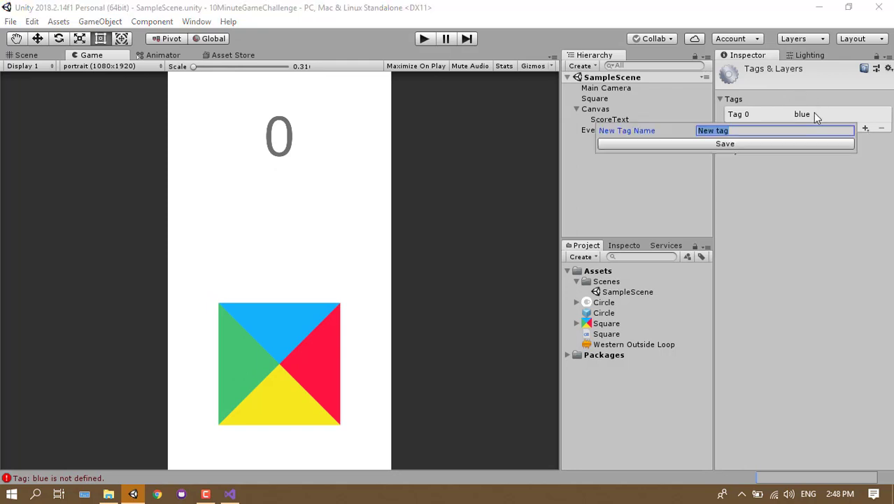
pyautogui.write('green')
pyautogui.press('Return')
# Add the yellow and red tags and run the game again.
pyautogui.click(865, 140)
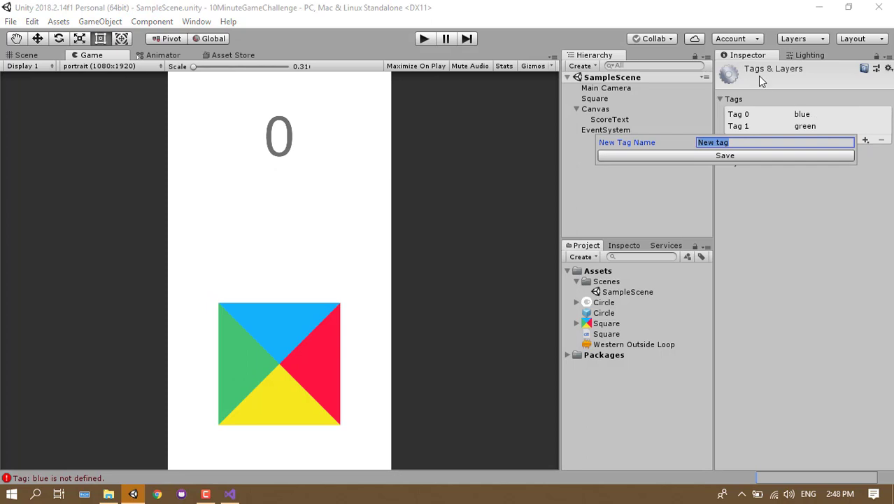
pyautogui.write('ye')
pyautogui.write('llow')
pyautogui.press('Return')
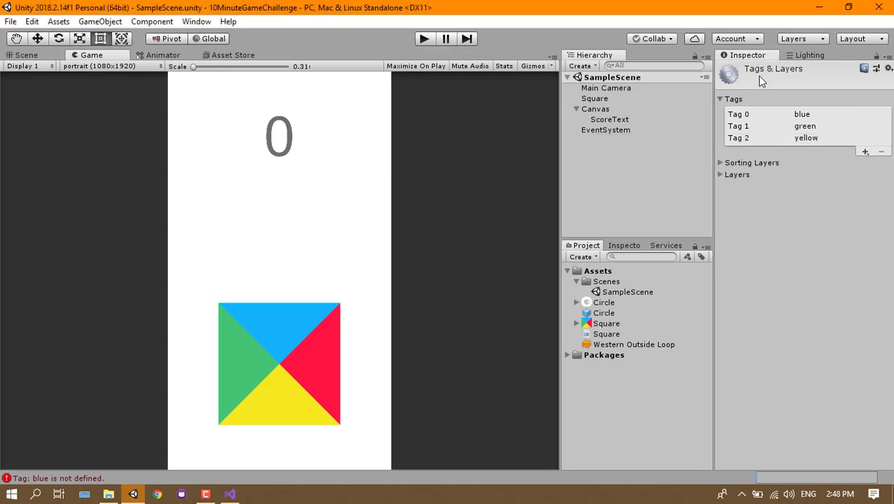
pyautogui.click(865, 152)
pyautogui.write('red')
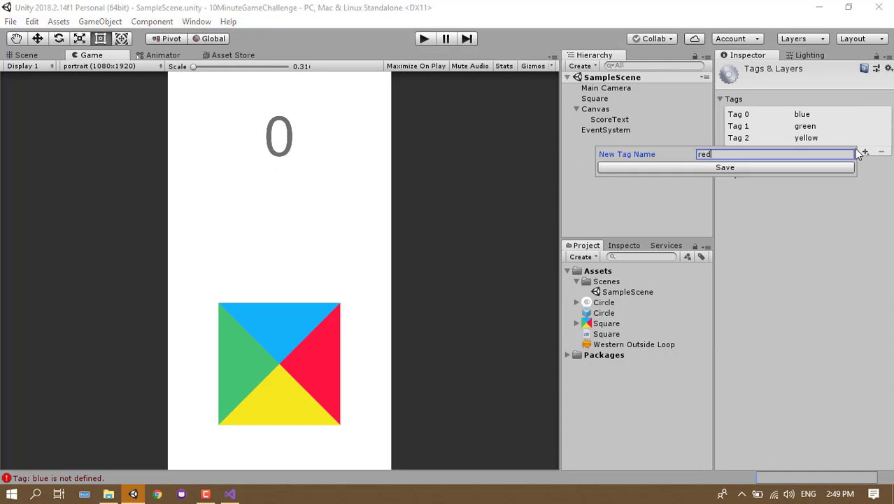
pyautogui.press('Return')
pyautogui.hotkey('ctrl', 'p')
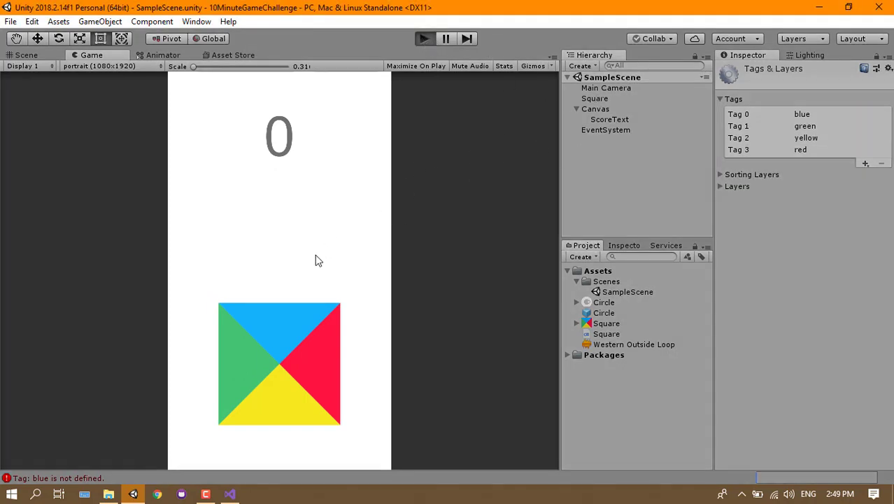
# Play the game, click three times to rotate the square and spawn circles, then stop.
pyautogui.hotkey('ctrl', 'p')
pyautogui.click(309, 273)
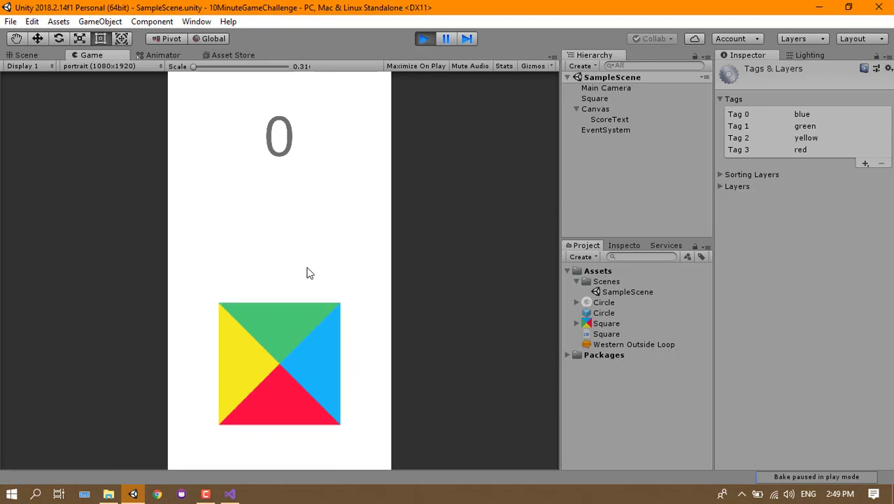
pyautogui.click(310, 273)
pyautogui.click(310, 273)
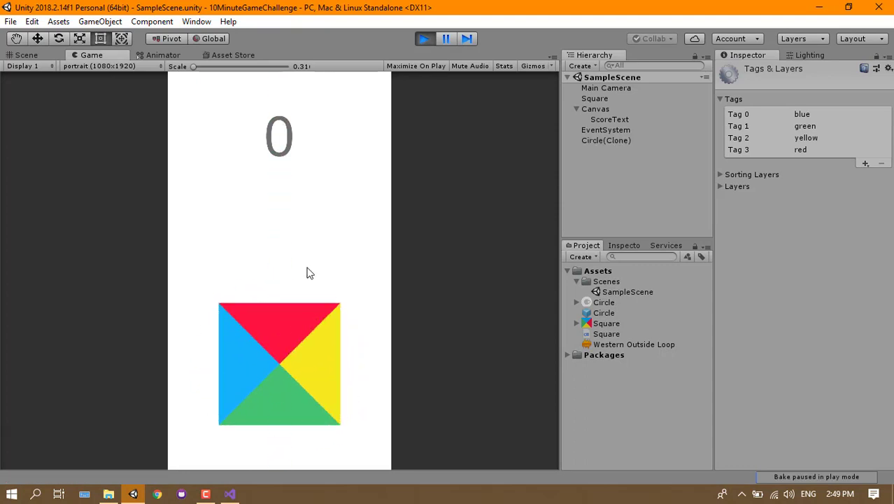
pyautogui.click(423, 38)
# Set the Square's Order in Layer to 1.
pyautogui.click(595, 109)
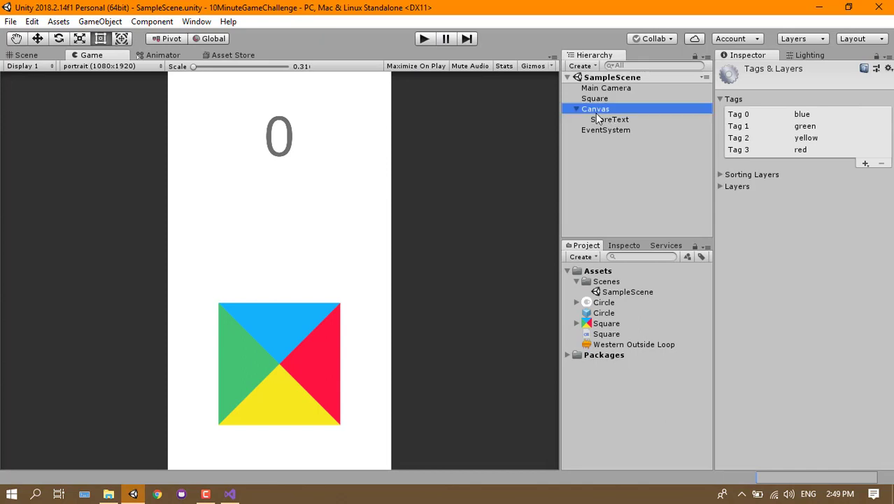
pyautogui.click(595, 98)
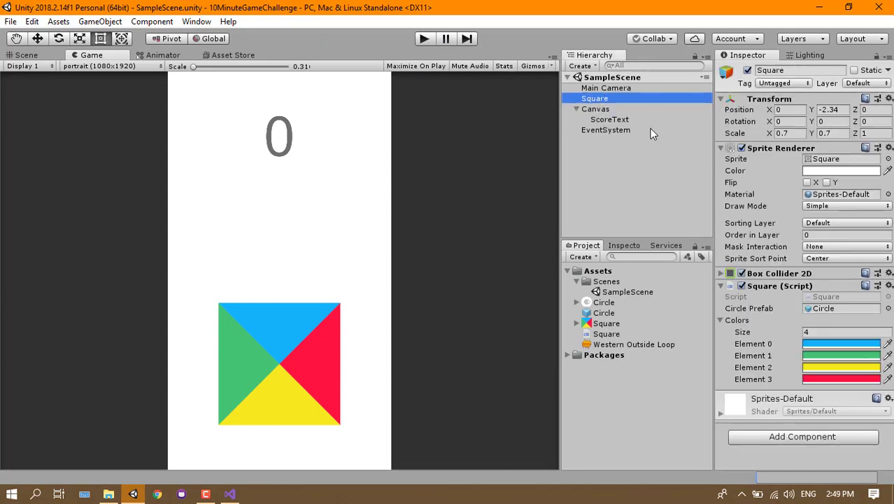
pyautogui.click(821, 235)
pyautogui.write('1')
pyautogui.click(581, 151)
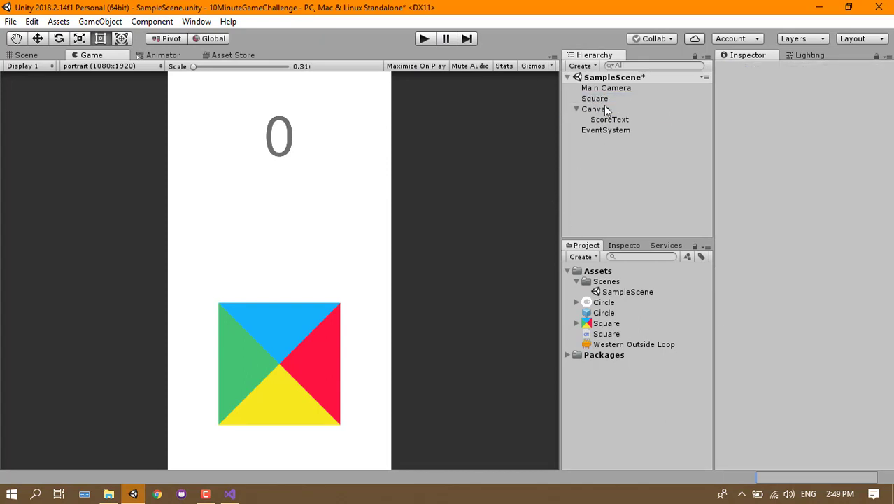
pyautogui.click(606, 312)
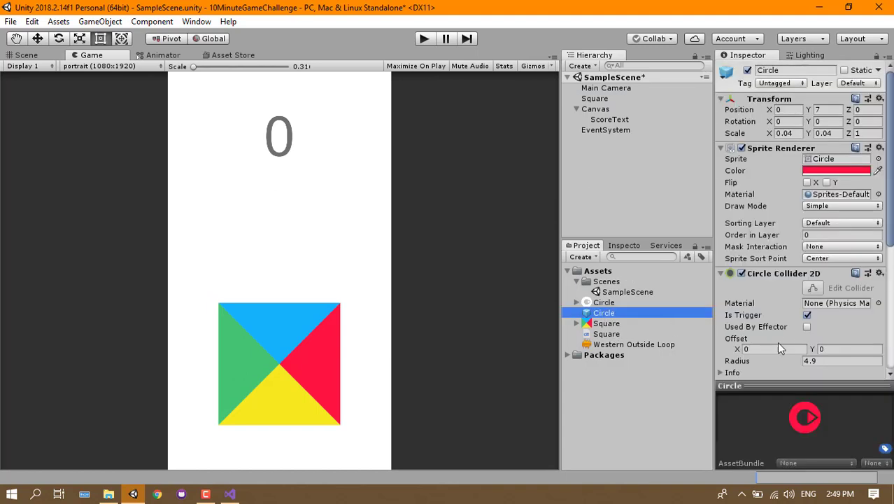
# Add a Circle Collider 2D to the Circle prefab, then remove the duplicate collider.
pyautogui.scroll(-5, 807, 359)
pyautogui.click(793, 358)
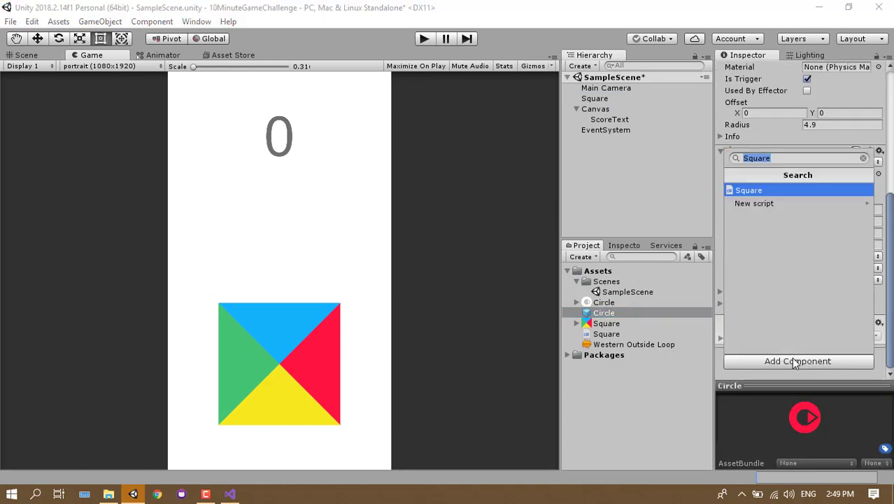
pyautogui.write('ci')
pyautogui.write('e')
pyautogui.press('Return')
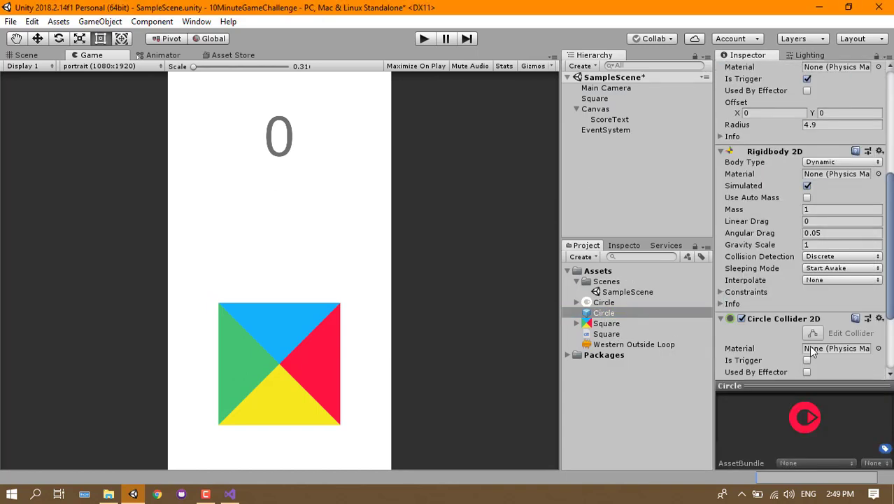
pyautogui.scroll(-3, 779, 297)
pyautogui.scroll(5, 815, 213)
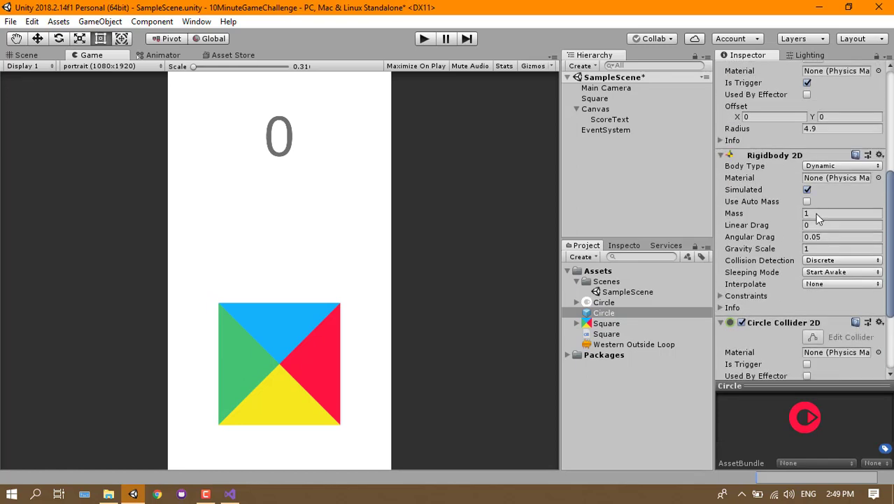
pyautogui.scroll(5, 814, 213)
pyautogui.scroll(-10, 886, 294)
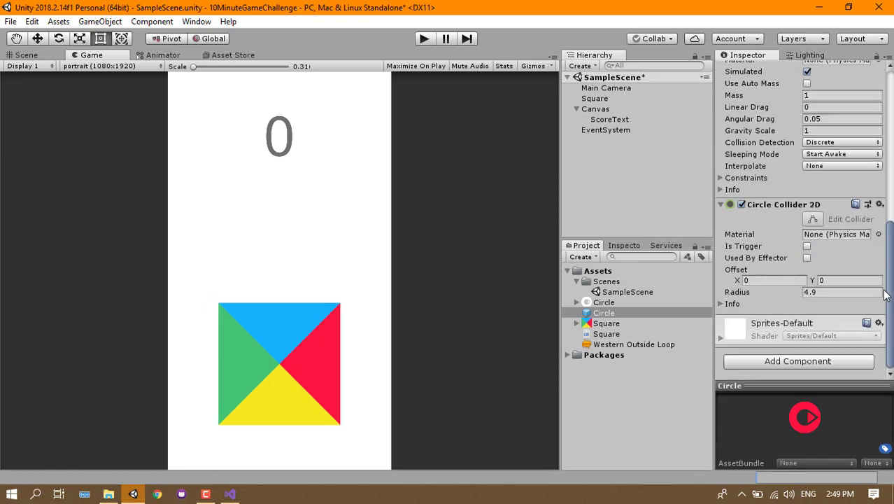
pyautogui.click(879, 204)
pyautogui.click(802, 237)
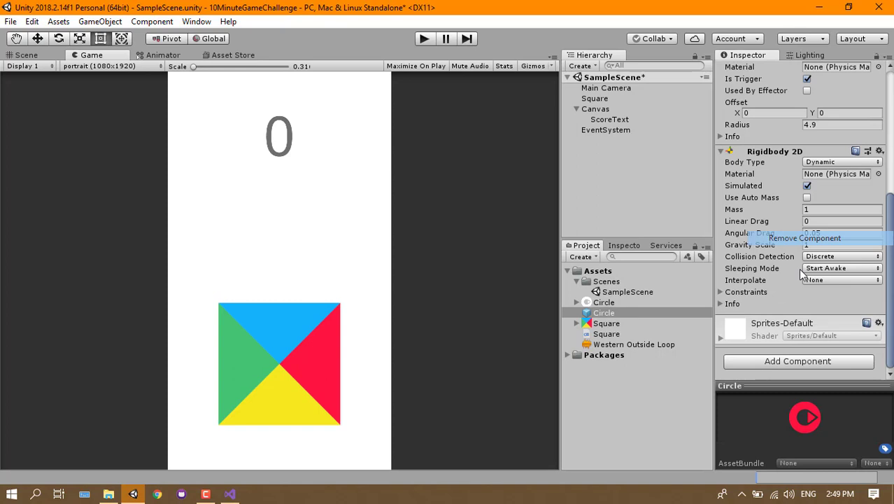
# Create and attach a new script named CircleScript to the Circle prefab.
pyautogui.click(776, 360)
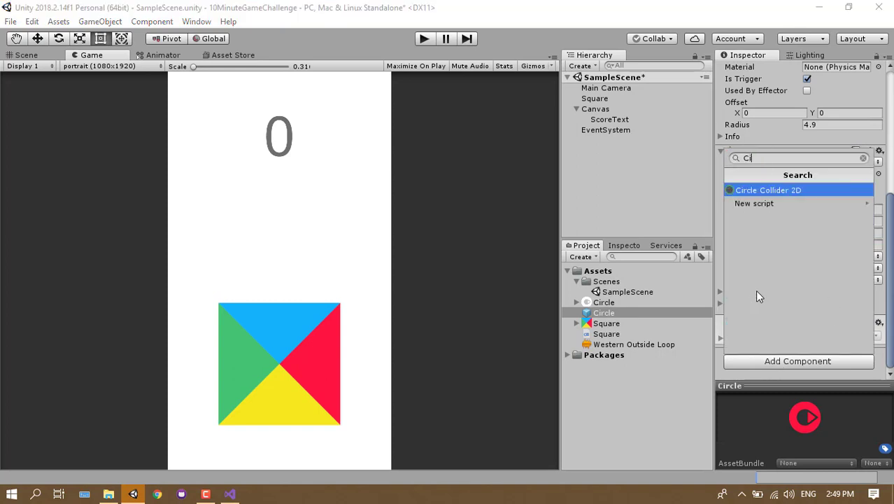
pyautogui.write('CircleSc')
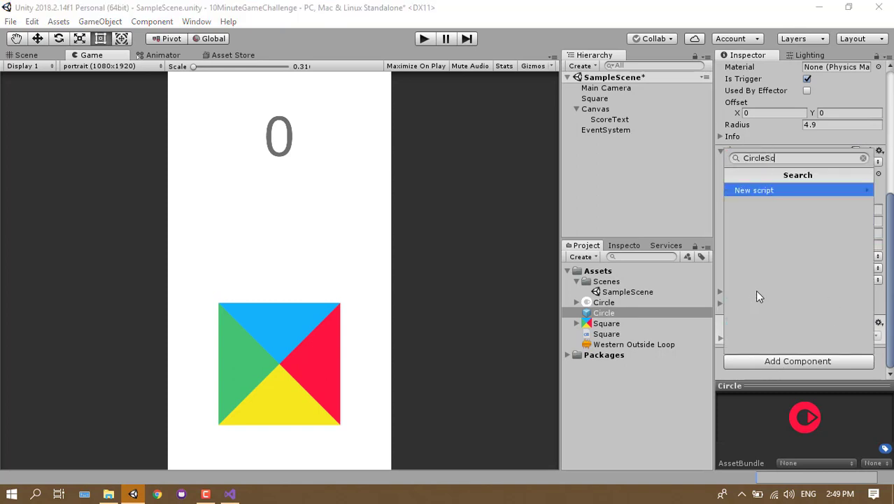
pyautogui.write('ript')
pyautogui.press('Return')
pyautogui.press('Return')
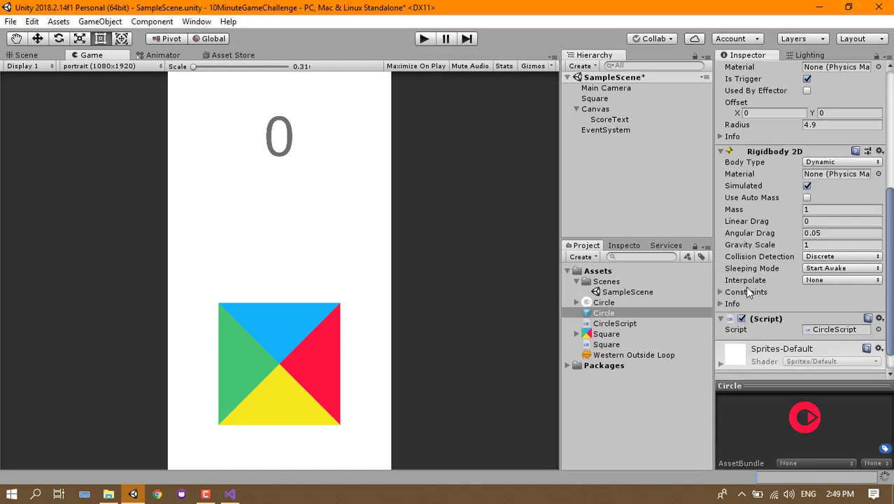
# Open CircleScript.cs in Visual Studio and delete the Update method with its comment.
pyautogui.doubleClick(823, 330)
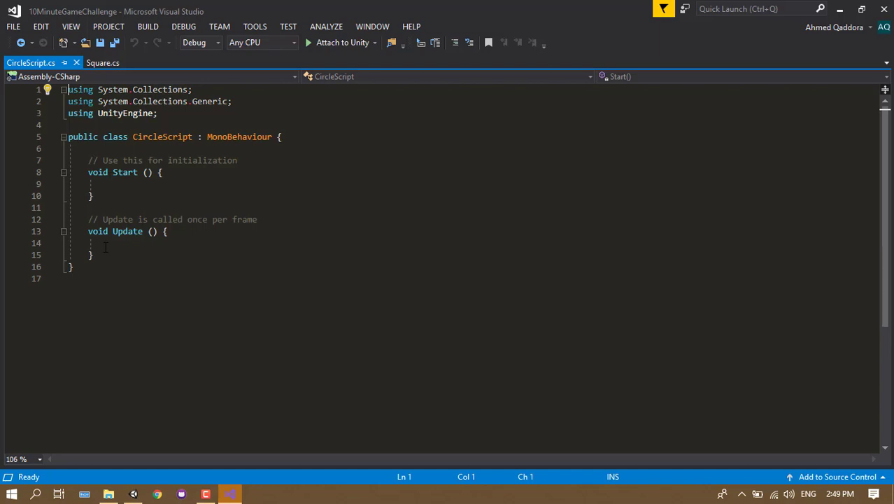
pyautogui.moveTo(107, 256); pyautogui.dragTo(1, 208)
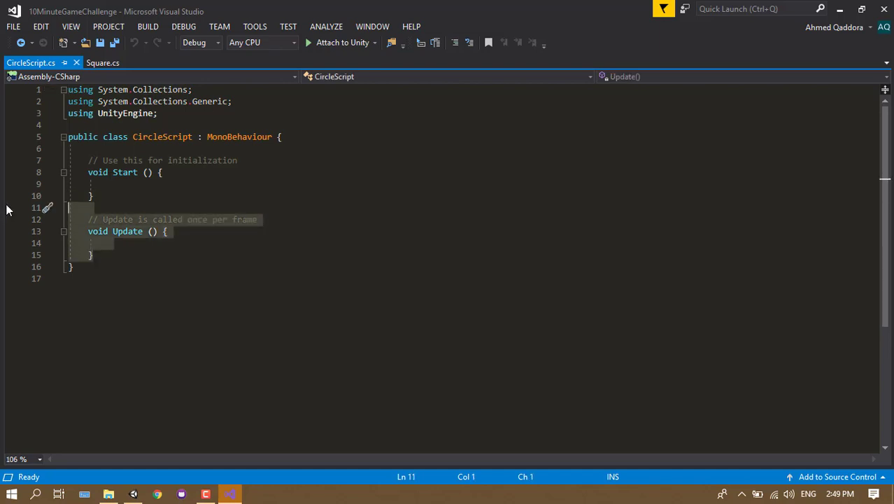
pyautogui.press('BackSpace')
# Move Start's opening brace onto its own line, remove its comment, and indent the empty body.
pyautogui.click(158, 173)
pyautogui.press('Return')
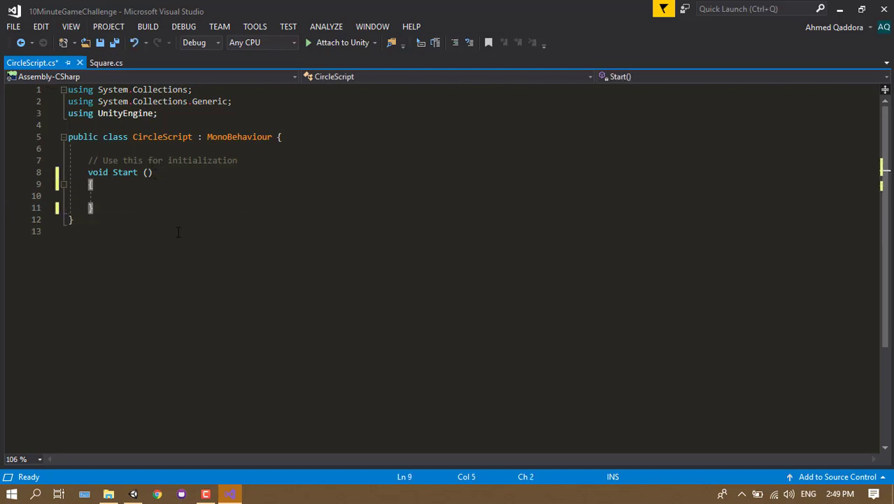
pyautogui.tripleClick(137, 163)
pyautogui.press('BackSpace')
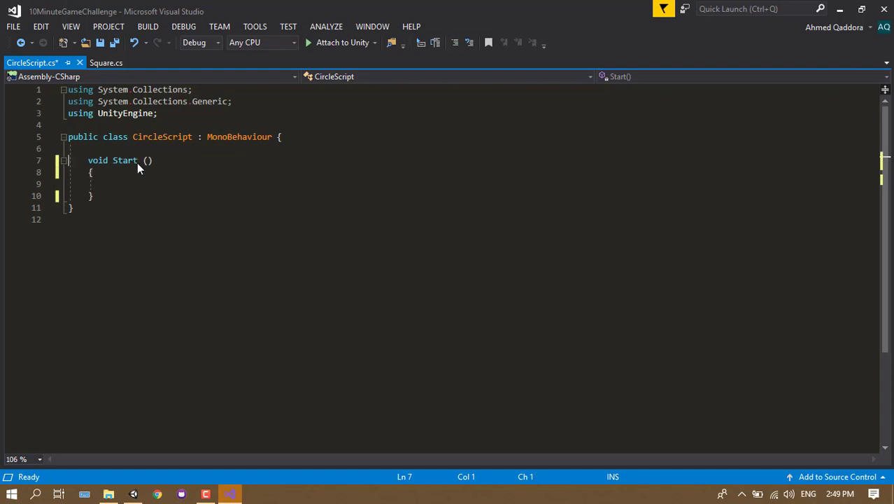
pyautogui.press('Up')
pyautogui.press('Down')
pyautogui.press('Down')
pyautogui.press('Down')
pyautogui.press('Down')
pyautogui.press('Up')
pyautogui.press('Tab')
pyautogui.press('Tab')
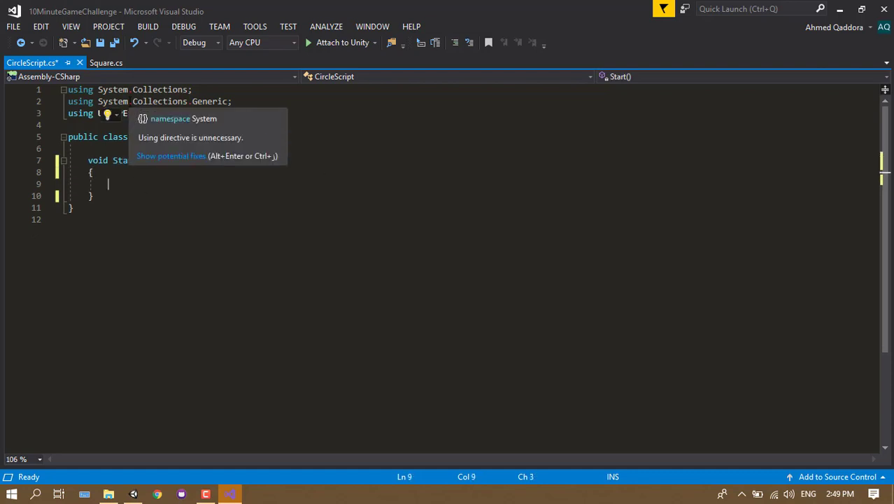
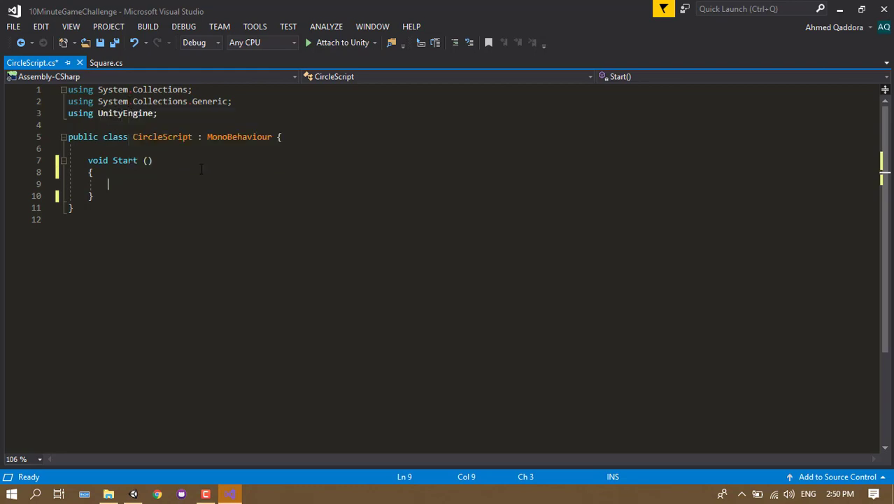
# In Start, pick int rnd = Random.Range(0, Square.tags.Length) and set gameObject.tag = Square.tags[rnd].
pyautogui.write('gameObject')
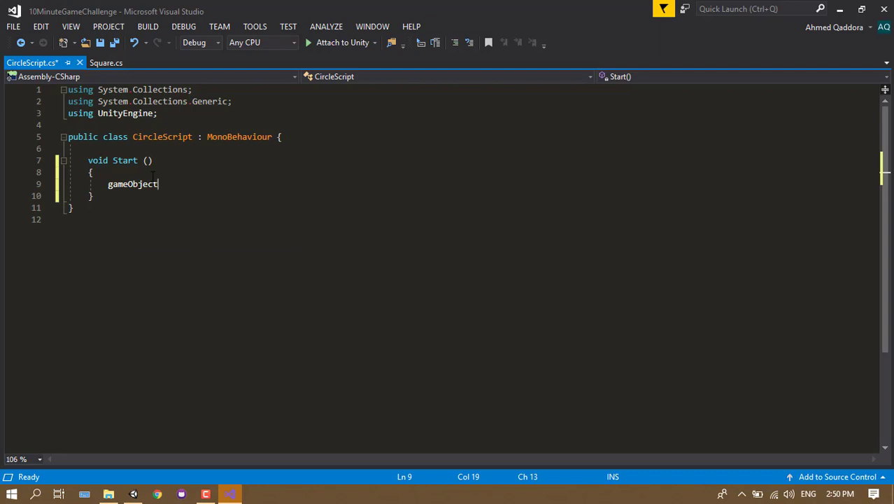
pyautogui.write('.tag = ')
pyautogui.write('Square.tag')
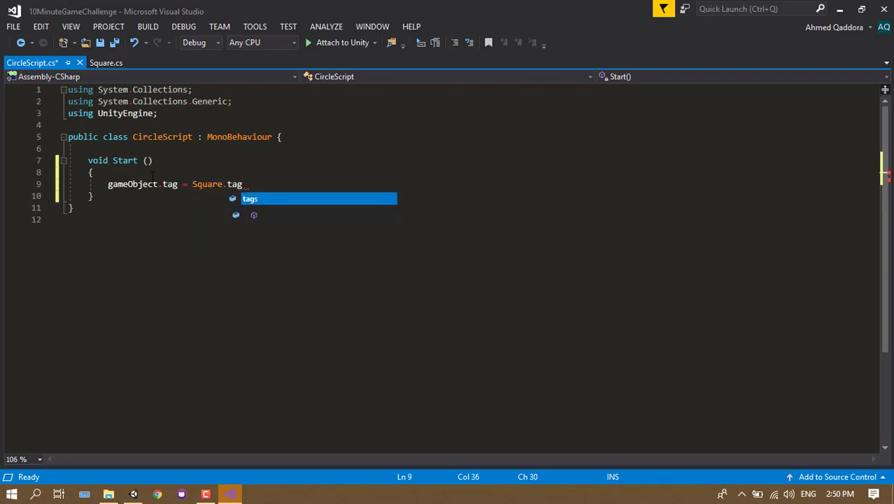
pyautogui.write('s')
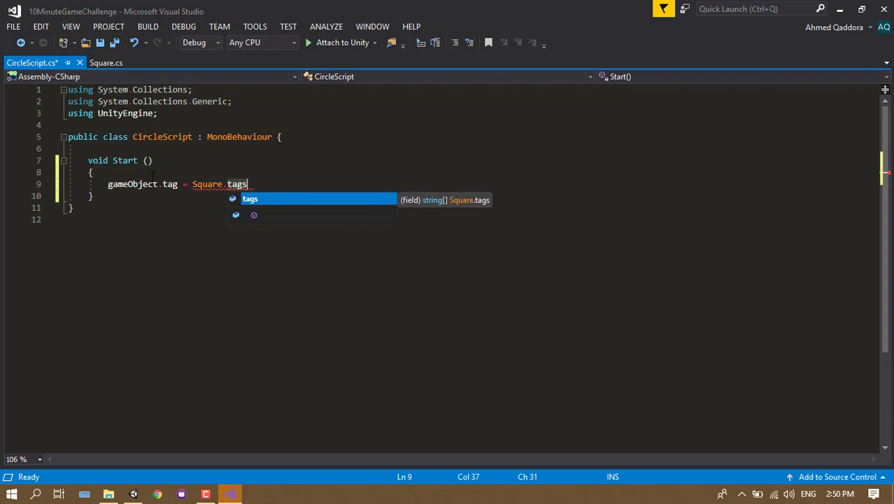
pyautogui.press('Escape')
pyautogui.write('[')
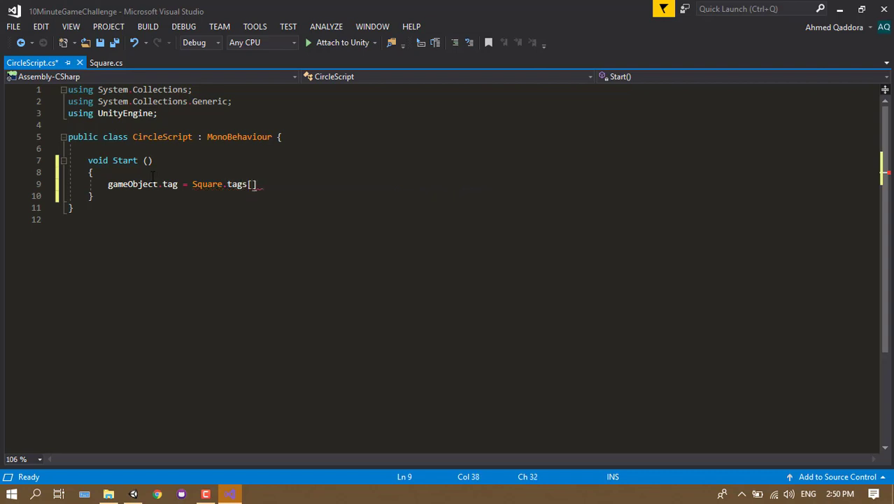
pyautogui.press('Return')
pyautogui.write('int ')
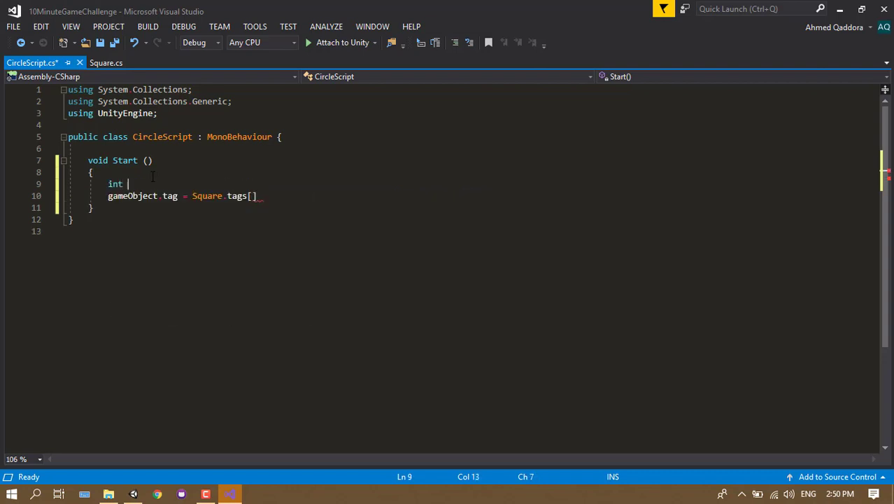
pyautogui.write('rnd = Random')
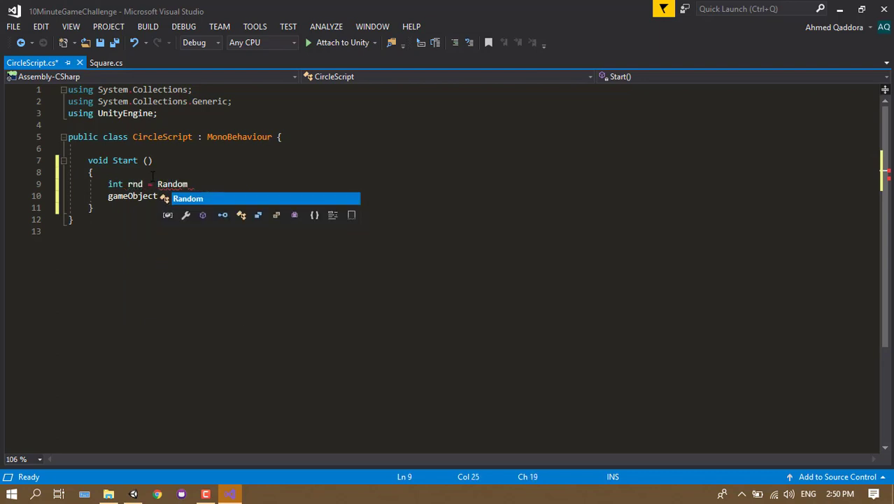
pyautogui.write('.Ranmg')
pyautogui.press('BackSpace')
pyautogui.press('BackSpace')
pyautogui.write('ge')
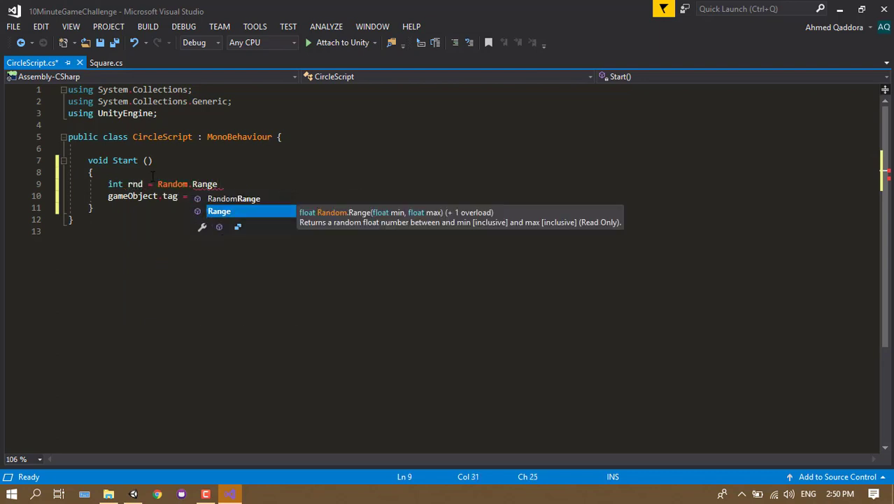
pyautogui.write('(0, Sq')
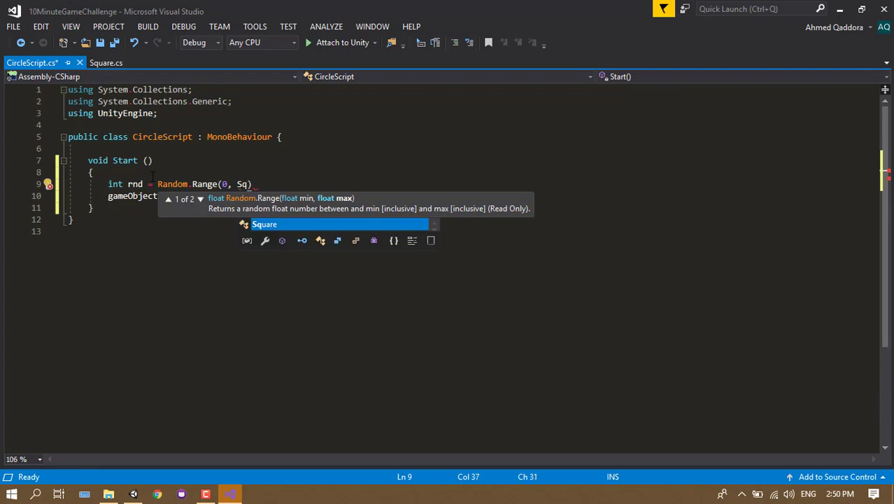
pyautogui.write('uare.tags.')
pyautogui.press('Tab')
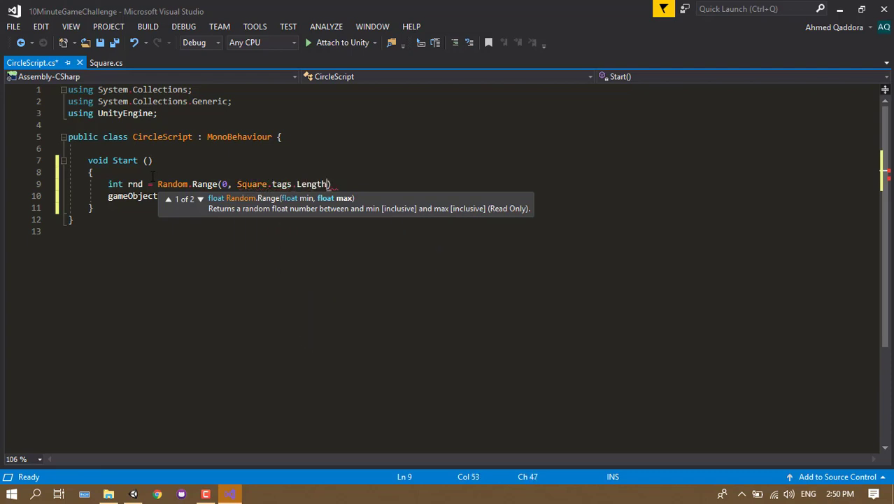
pyautogui.write(');')
pyautogui.press('Down')
pyautogui.write('rnd]')
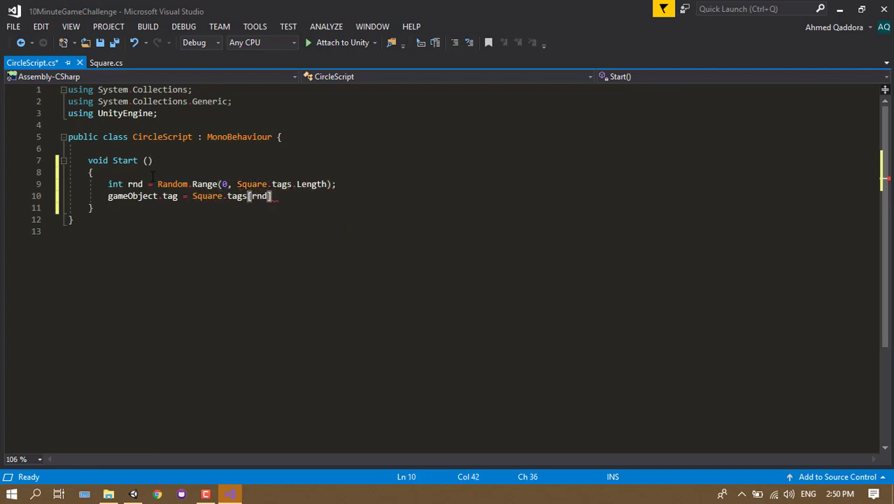
pyautogui.write(';')
# Declare a public Color[] colors field above the Start method.
pyautogui.press('Up')
pyautogui.press('Up')
pyautogui.press('Up')
pyautogui.press('Return')
pyautogui.write('public C')
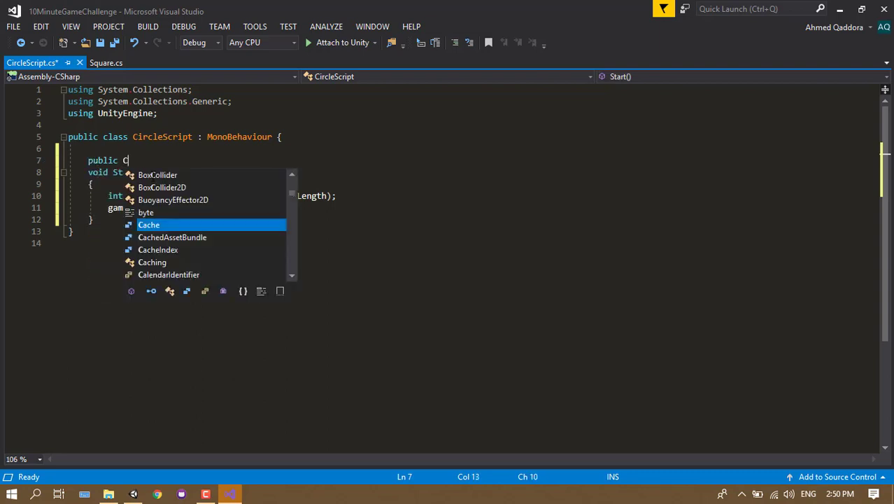
pyautogui.write('olor[]')
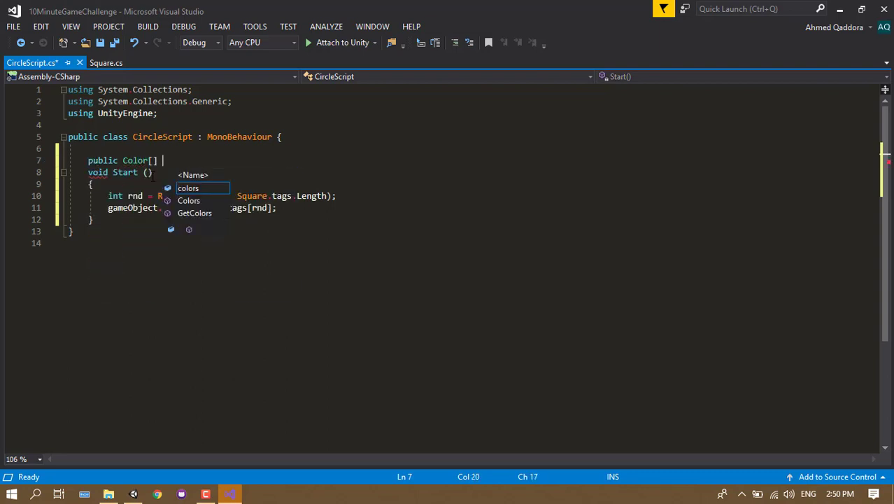
pyautogui.write('colors;')
pyautogui.press('Return')
pyautogui.press('Down')
pyautogui.press('Down')
pyautogui.press('Down')
pyautogui.press('Down')
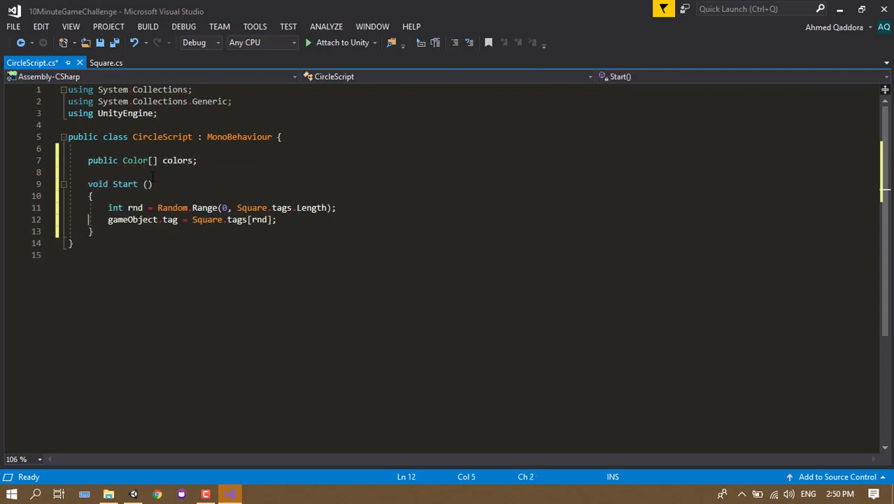
# Set the SpriteRenderer color to colors[rnd] and save CircleScript.
pyautogui.press('End')
pyautogui.press('Return')
pyautogui.write('Get<')
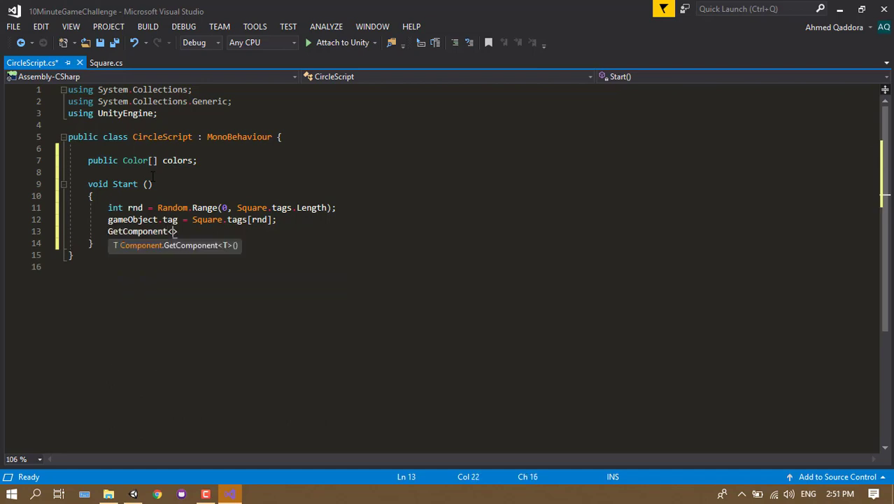
pyautogui.write('Co')
pyautogui.press('BackSpace')
pyautogui.press('BackSpace')
pyautogui.write('Sp')
pyautogui.press('Escape')
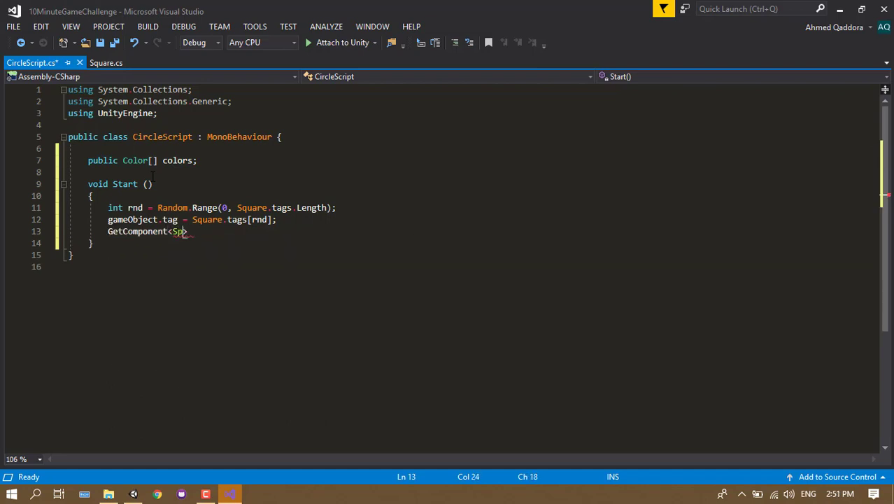
pyautogui.write('rite')
pyautogui.press('Down')
pyautogui.press('Down')
pyautogui.press('Down')
pyautogui.press('Down')
pyautogui.press('Down')
pyautogui.press('Down')
pyautogui.press('Tab')
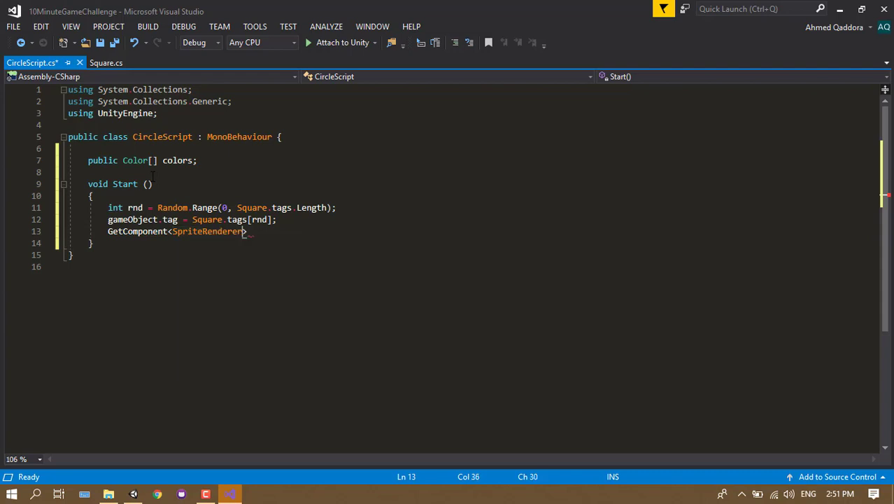
pyautogui.write('().color = co')
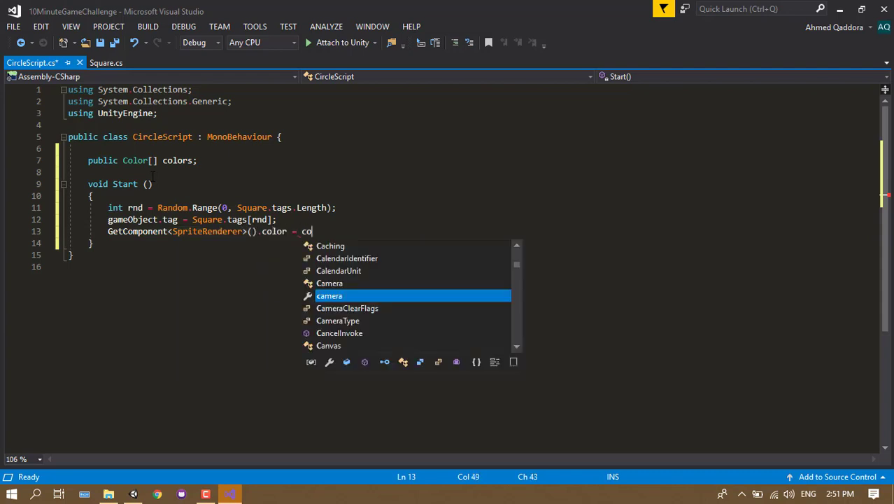
pyautogui.press('Tab')
pyautogui.write('rnd')
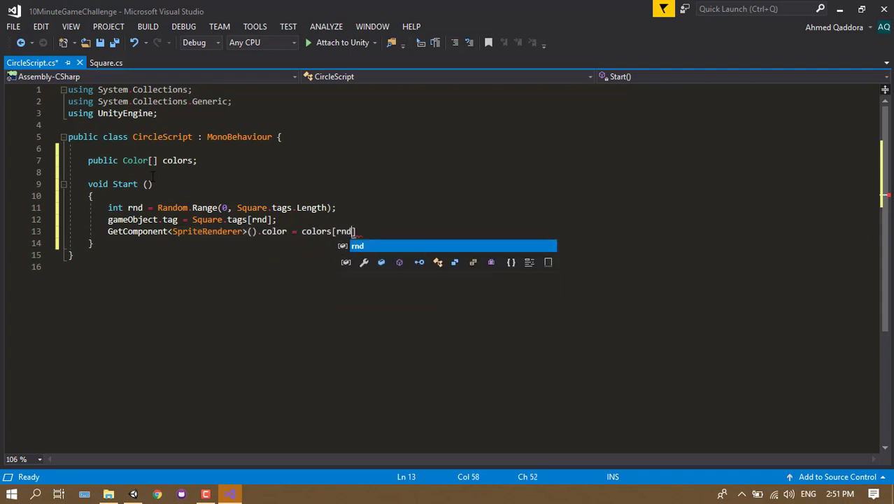
pyautogui.write('];')
pyautogui.hotkey('ctrl', 's')
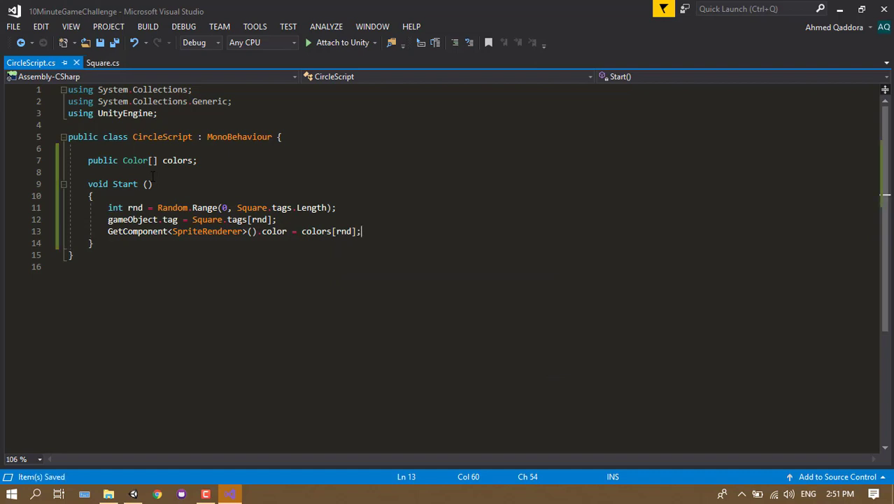
pyautogui.press('Down')
pyautogui.press('Return')
pyautogui.press('Return')
# Insert an OnTriggerEnter2D method with if (collision.gameObject.tag.Equals(gameObject.tag)).
pyautogui.write('OnTrigg')
pyautogui.press('Down')
pyautogui.press('Tab')
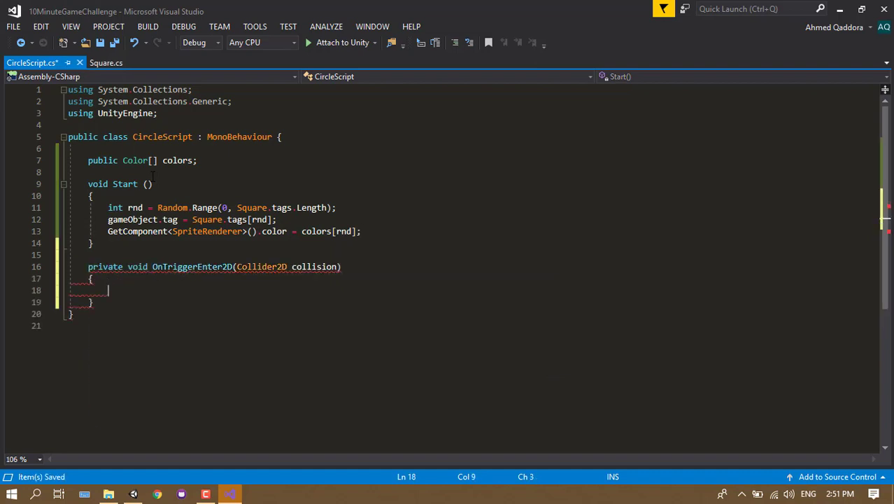
pyautogui.write('if(')
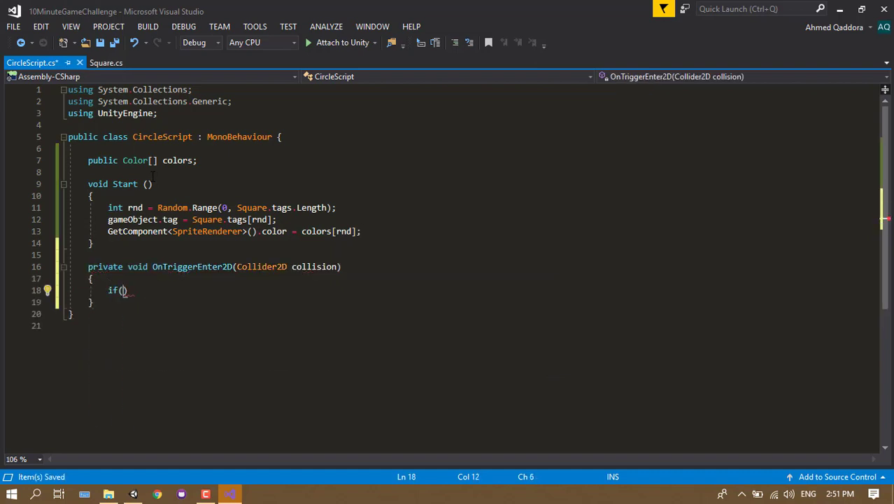
pyautogui.write('col')
pyautogui.press('BackSpace')
pyautogui.press('BackSpace')
pyautogui.press('BackSpace')
pyautogui.write('colli')
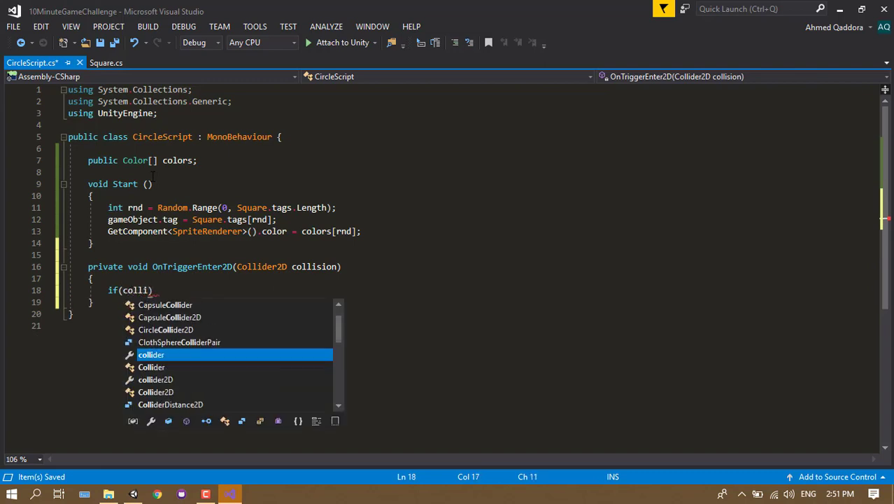
pyautogui.press('Down')
pyautogui.press('Down')
pyautogui.write('sion')
pyautogui.press('Escape')
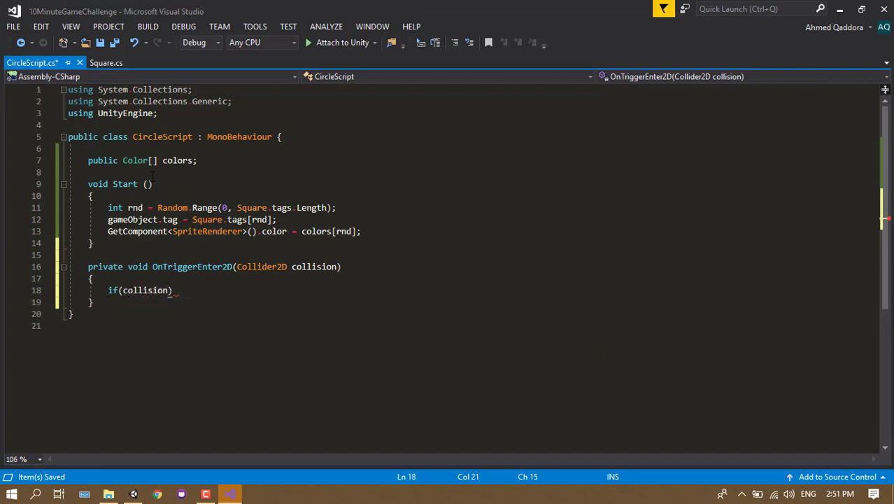
pyautogui.write('.tag')
pyautogui.press('BackSpace')
pyautogui.press('BackSpace')
pyautogui.press('BackSpace')
pyautogui.write('g')
pyautogui.press('Tab')
pyautogui.write('.ar')
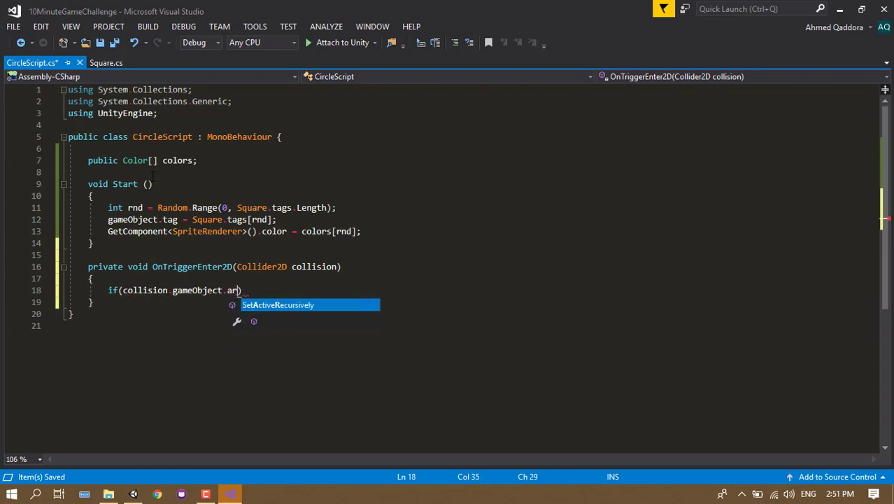
pyautogui.press('BackSpace')
pyautogui.press('BackSpace')
pyautogui.write('tag.Eu')
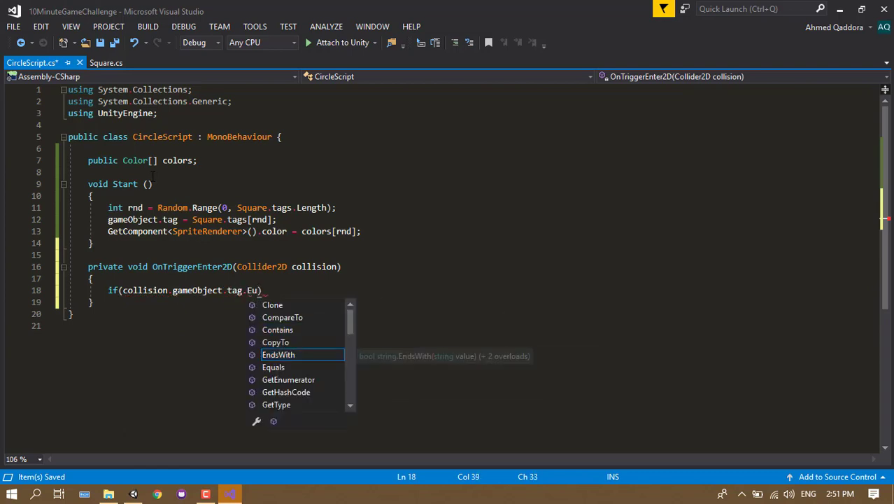
pyautogui.press('BackSpace')
pyautogui.write('quals(')
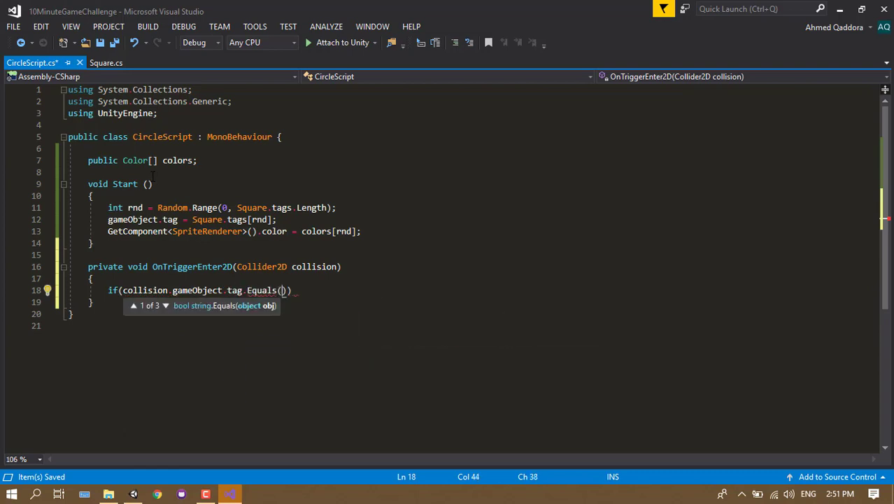
pyautogui.write('ga')
pyautogui.press('Tab')
pyautogui.write('.tag))')
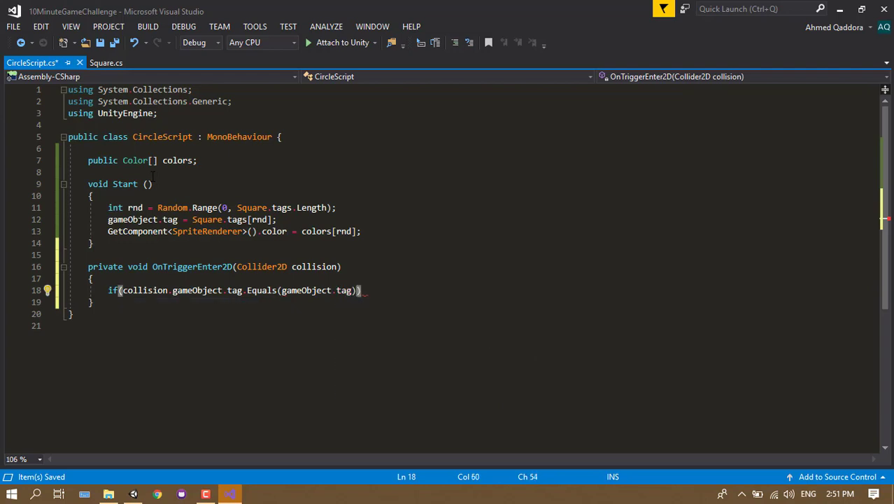
# Add braces for the if block and an empty else branch.
pyautogui.press('Return')
pyautogui.write('{')
pyautogui.press('Return')
pyautogui.press('Down')
pyautogui.press('Return')
pyautogui.write('else {')
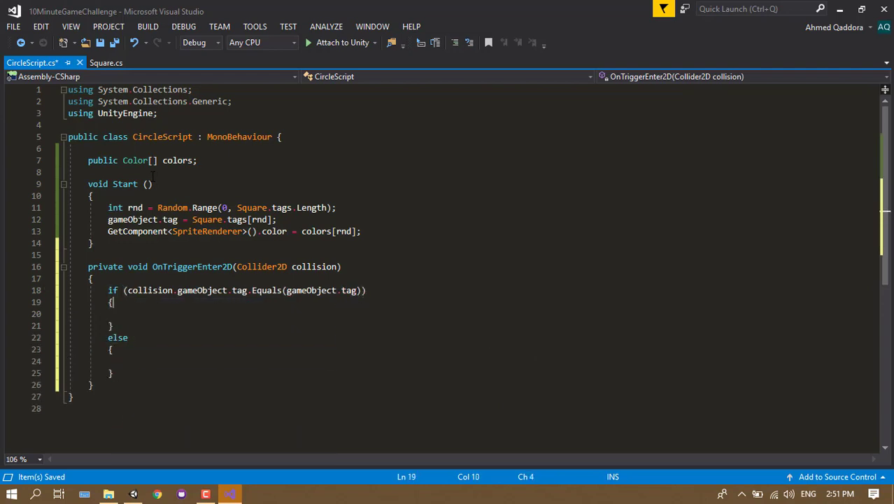
pyautogui.press('Down')
# In Square.cs, add a field public static int score = 0.
pyautogui.click(106, 62)
pyautogui.click(135, 172)
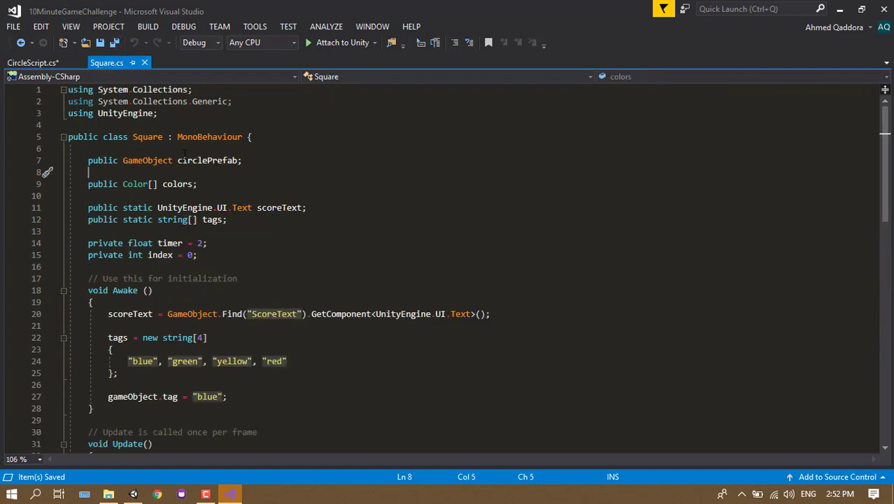
pyautogui.press('Down')
pyautogui.press('Down')
pyautogui.press('Return')
pyautogui.write('public stati')
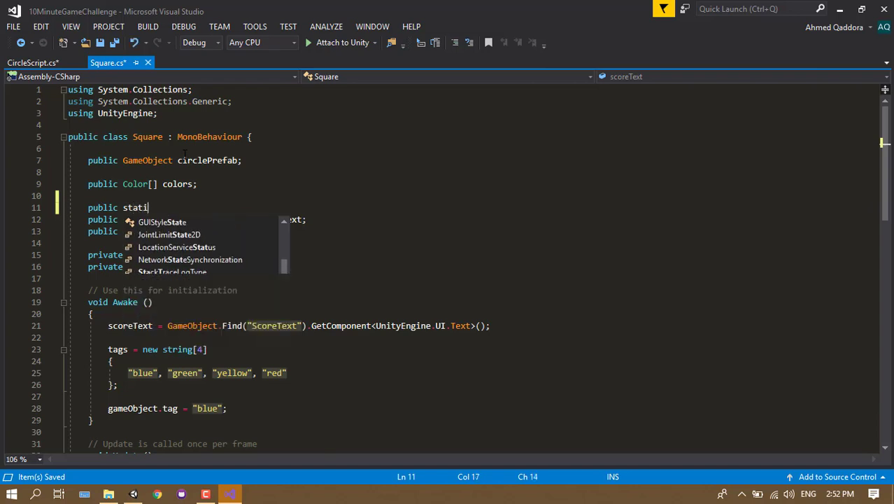
pyautogui.write('c int score;')
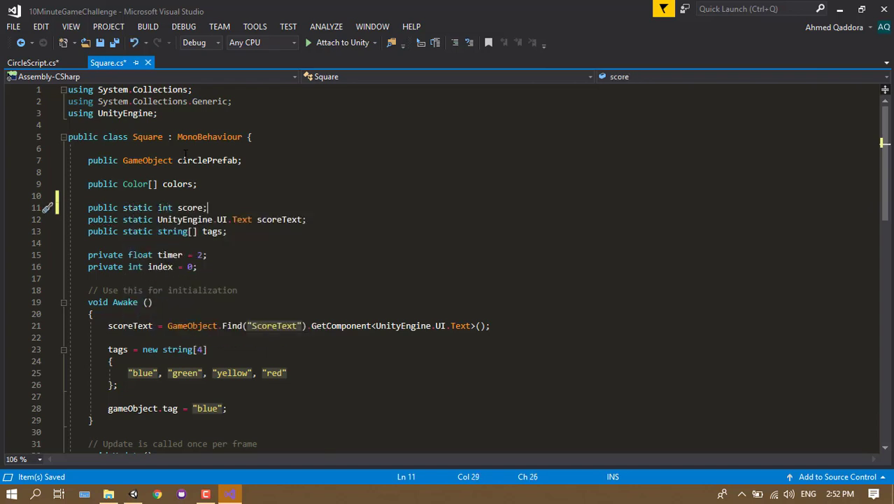
pyautogui.press('Left')
pyautogui.write('= 0')
# In CircleScript's if branch, increment Square.score and write it to Square.scoreText.text.
pyautogui.click(116, 42)
pyautogui.click(30, 63)
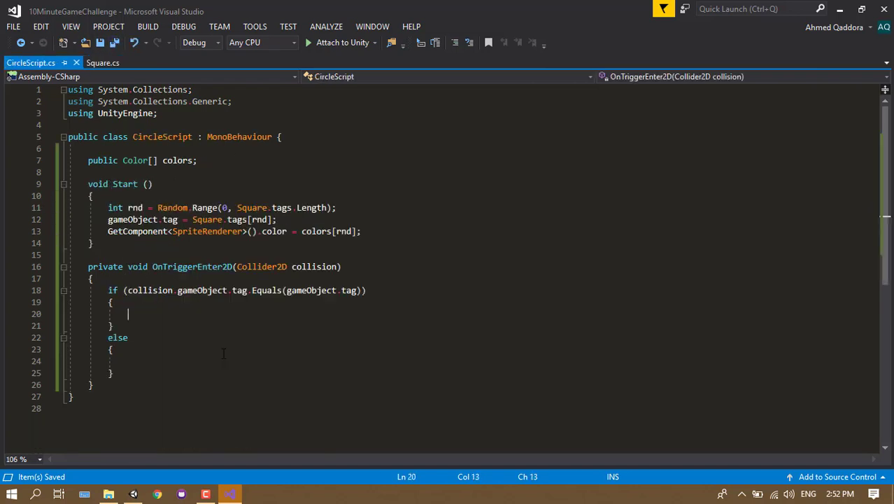
pyautogui.write('Square.')
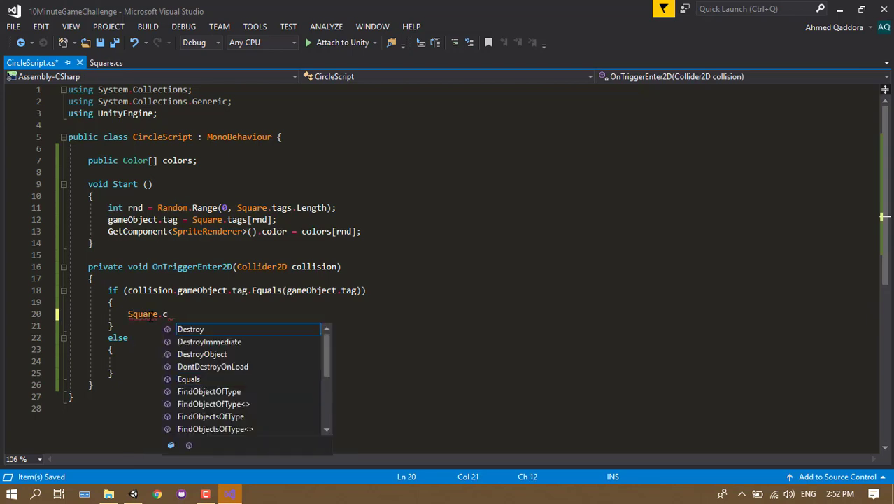
pyautogui.write('score ')
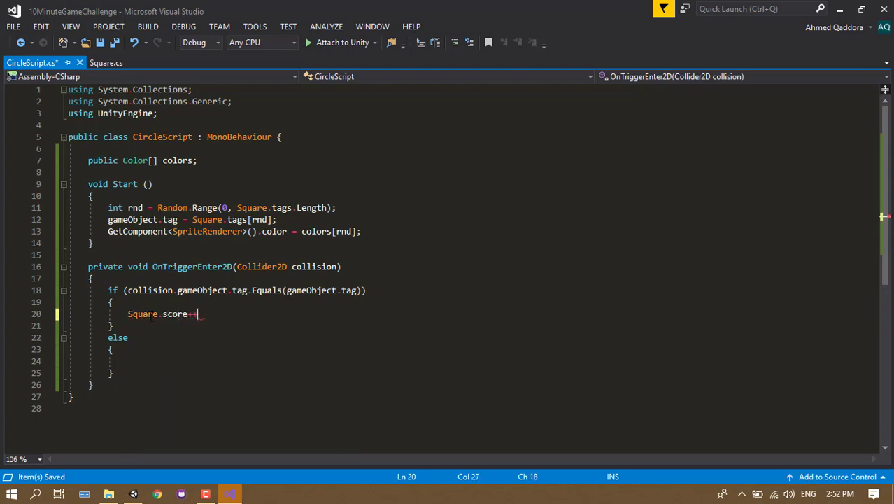
pyautogui.write(';')
pyautogui.press('Return')
pyautogui.write('Square.Te')
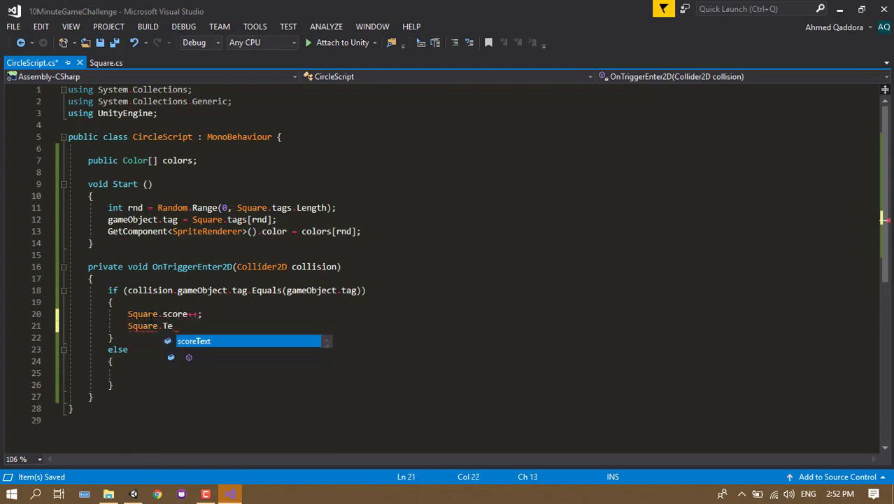
pyautogui.press('Tab')
pyautogui.write('.te = ')
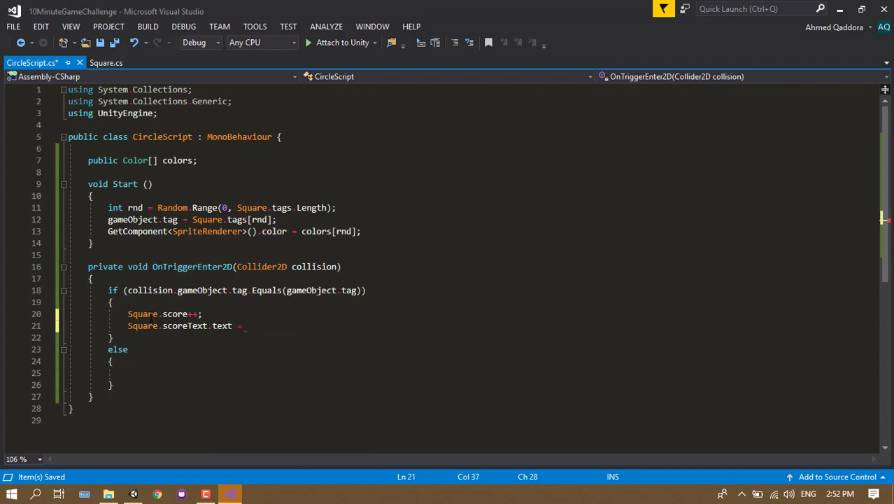
pyautogui.write('sq')
pyautogui.press('Tab')
pyautogui.write('.sco')
pyautogui.press('Tab')
pyautogui.write('+ "";')
# In the else branch, reload the scene with UnityEngine.SceneManagement.SceneManager.LoadScene(0).
pyautogui.press('Down')
pyautogui.press('Down')
pyautogui.press('Down')
pyautogui.press('Down')
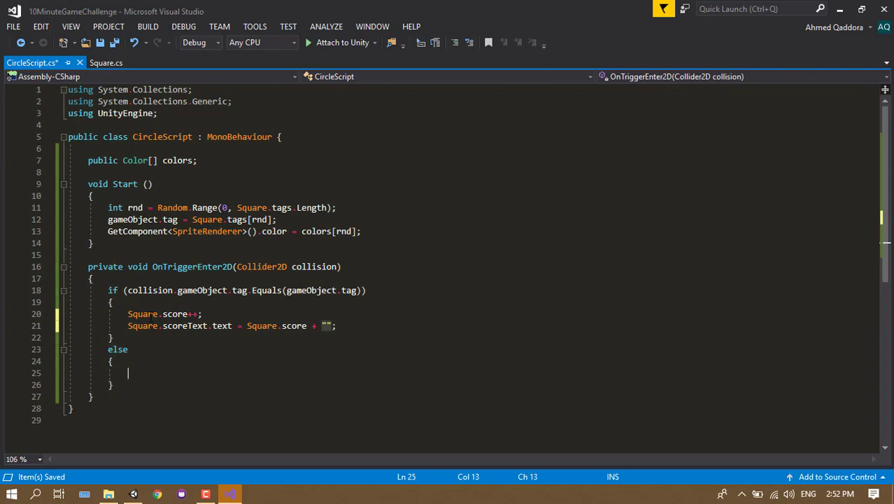
pyautogui.write('Unity')
pyautogui.press('Tab')
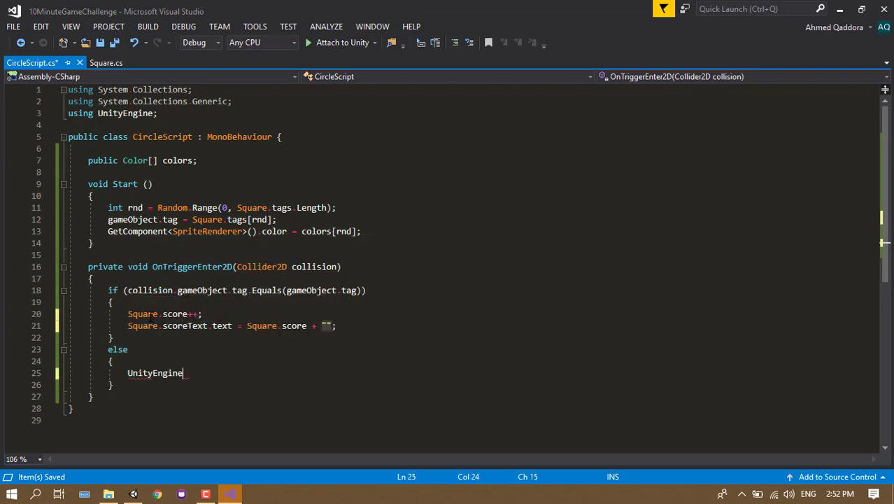
pyautogui.write('.Sce')
pyautogui.press('Tab')
pyautogui.write('.S')
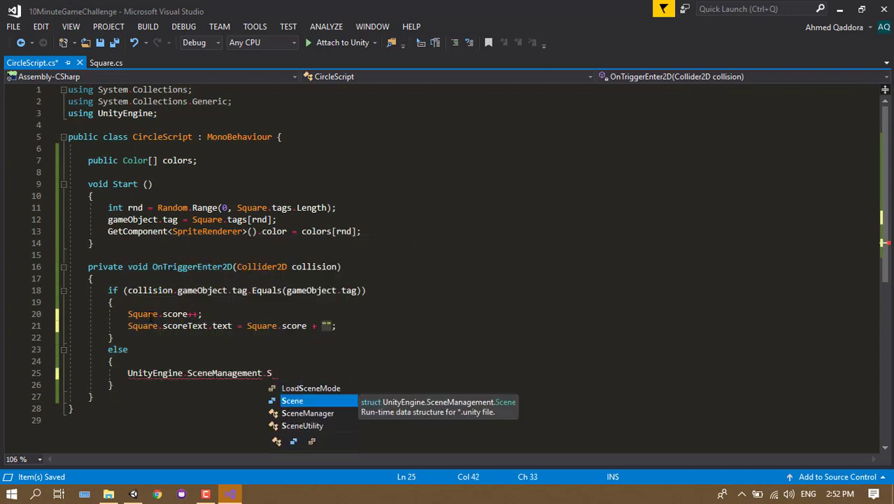
pyautogui.press('Tab')
pyautogui.write('Manager.Loa')
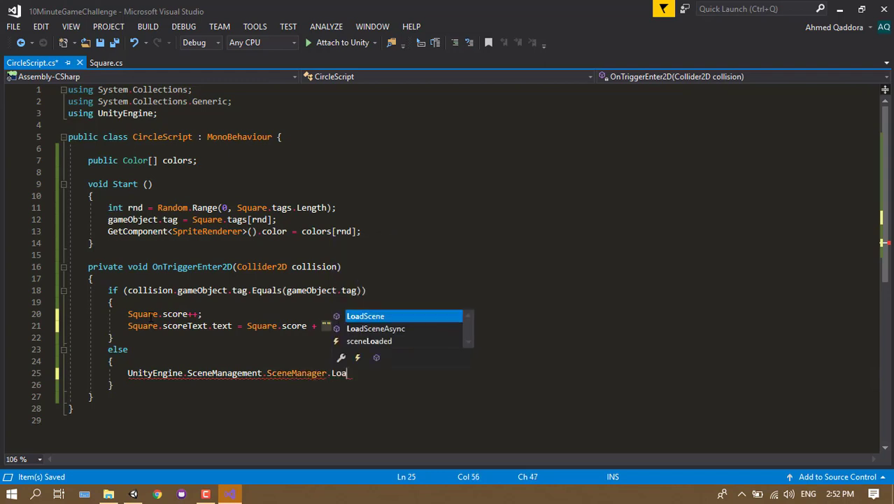
pyautogui.write('dScene(0);')
# Save CircleScript, then set the Circle prefab's Colors list size to 4 in Unity.
pyautogui.hotkey('ctrl', 's')
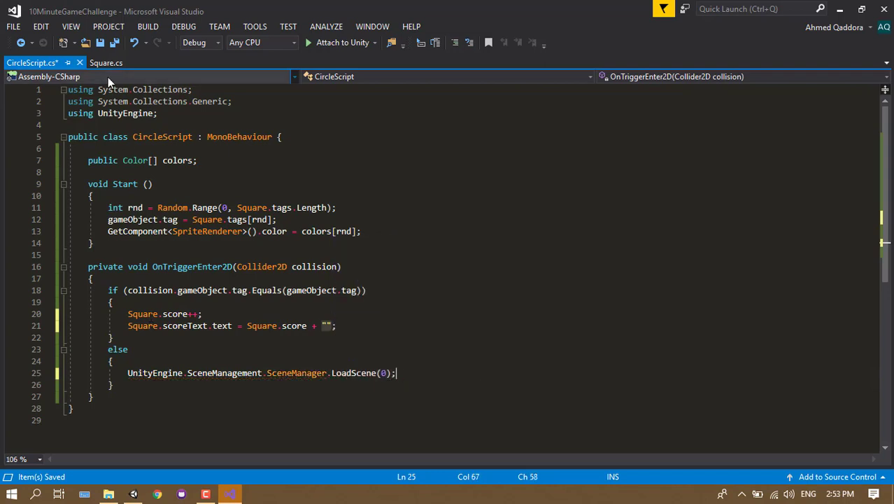
pyautogui.click(133, 494)
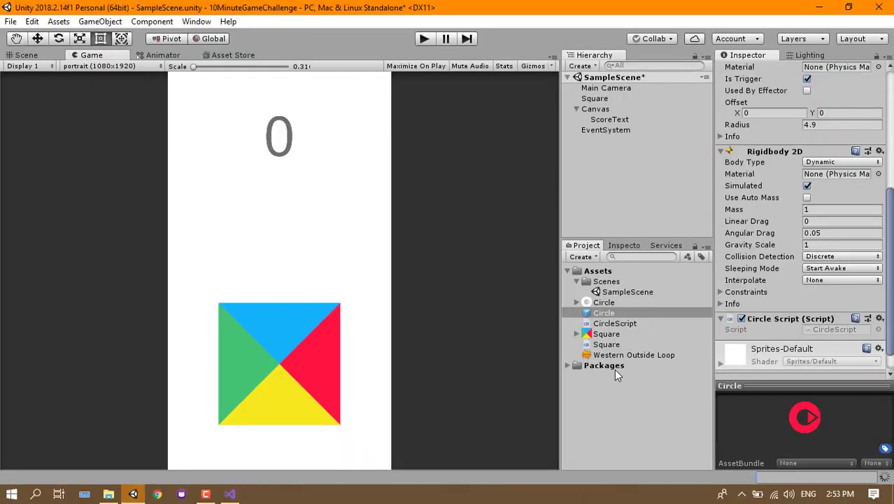
pyautogui.click(610, 310)
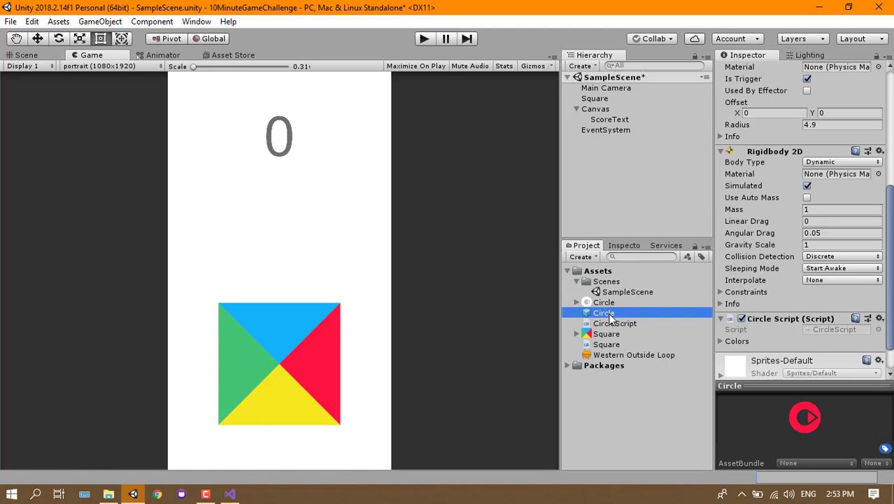
pyautogui.scroll(-2, 846, 259)
pyautogui.click(769, 303)
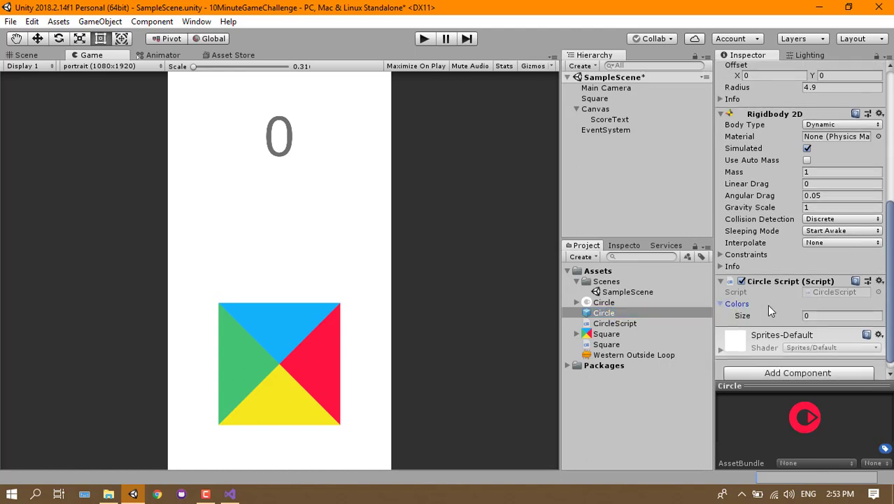
pyautogui.click(812, 315)
pyautogui.write('4')
pyautogui.press('Return')
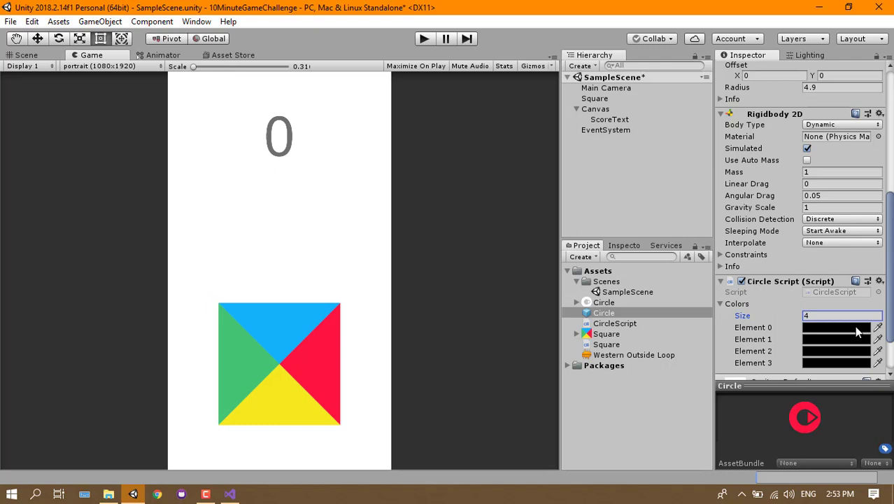
# Eyedrop the square's blue, green, yellow and red into Colors Elements 0–3.
pyautogui.click(853, 327)
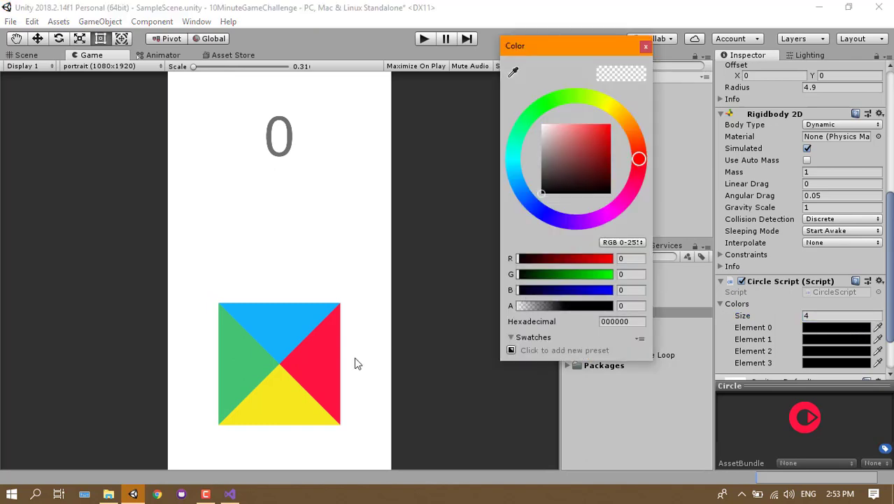
pyautogui.click(315, 364)
pyautogui.click(830, 330)
pyautogui.click(512, 72)
pyautogui.click(256, 339)
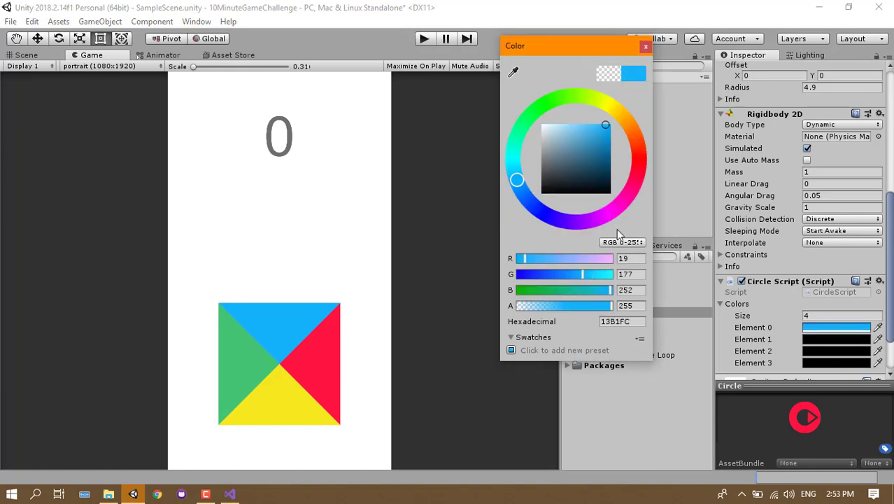
pyautogui.click(843, 340)
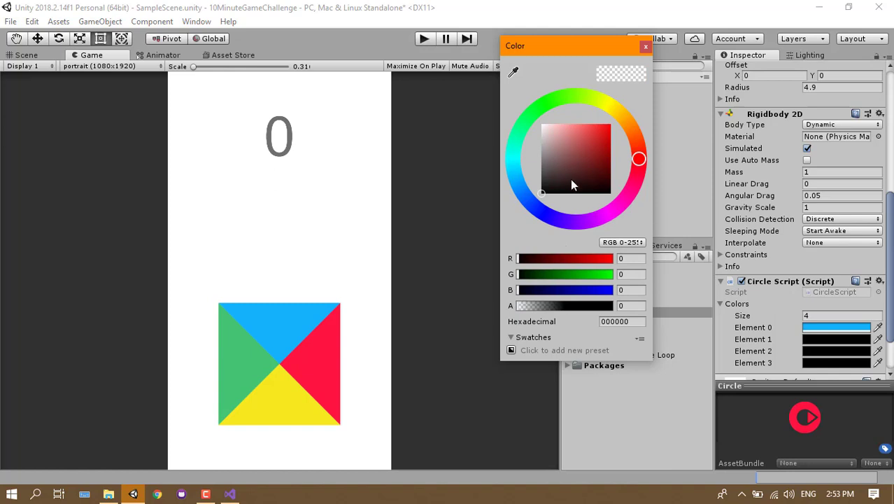
pyautogui.click(513, 72)
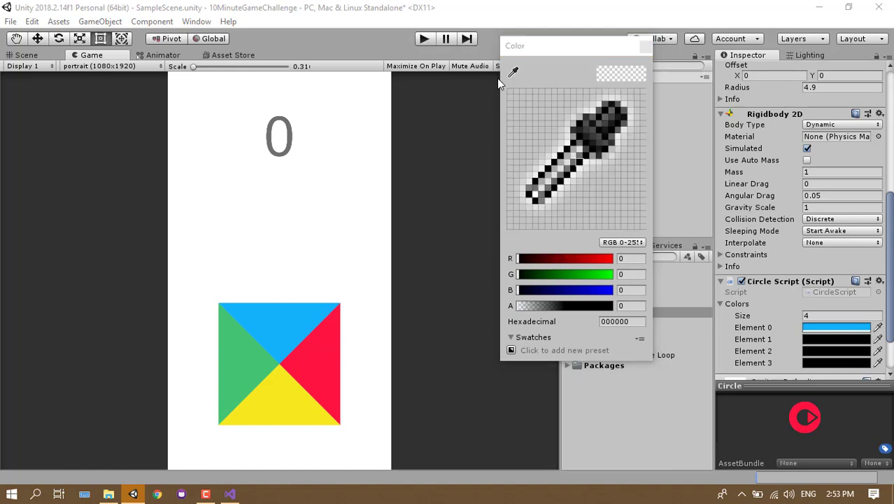
pyautogui.click(245, 353)
pyautogui.click(840, 351)
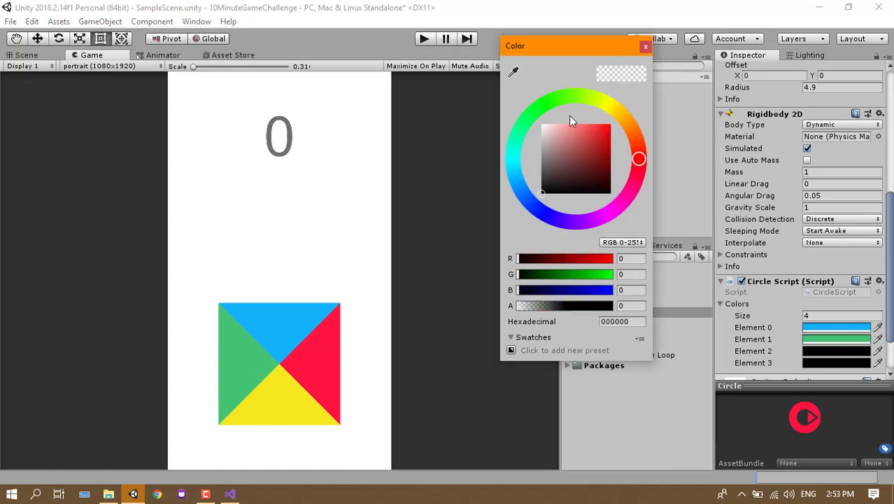
pyautogui.click(513, 73)
pyautogui.click(280, 395)
pyautogui.click(840, 363)
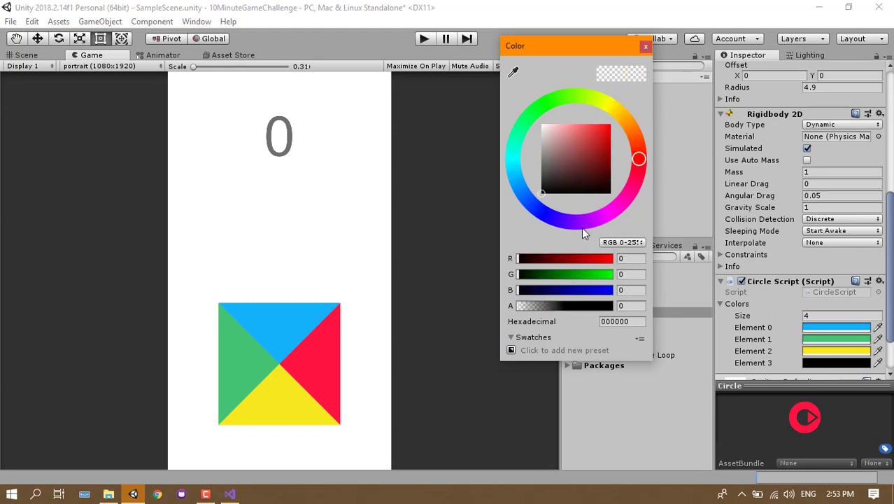
pyautogui.click(513, 74)
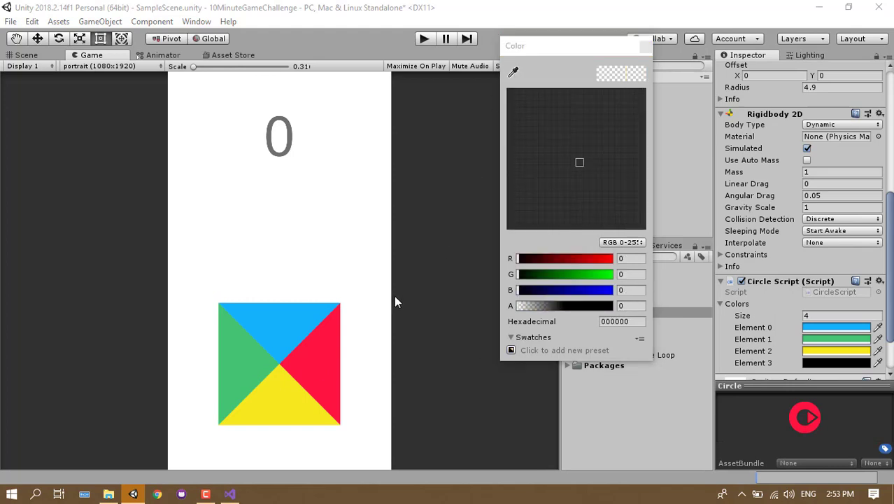
pyautogui.click(312, 345)
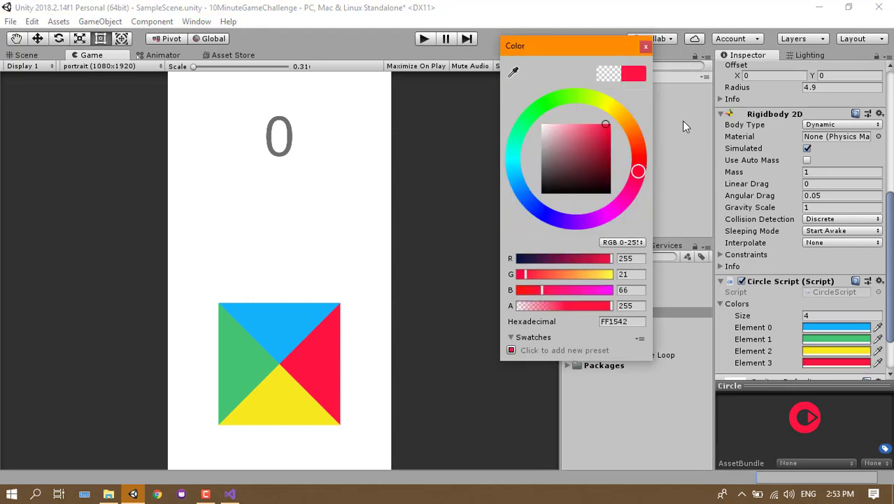
pyautogui.click(646, 47)
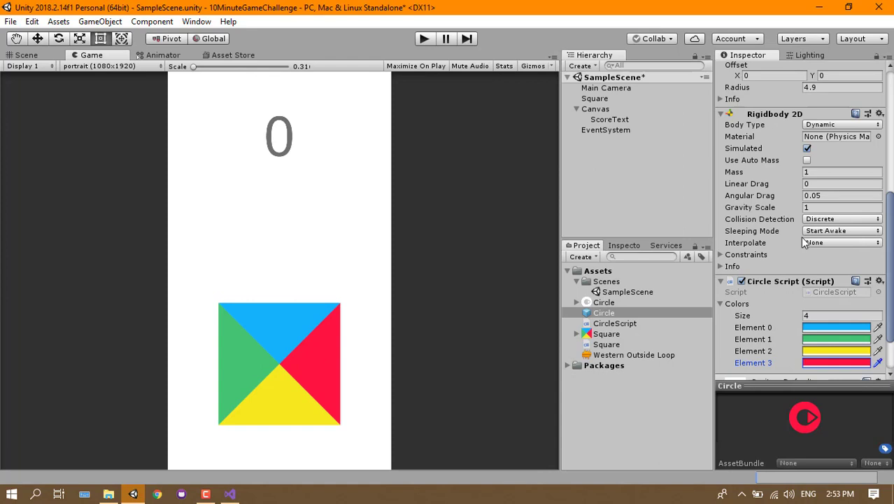
# Collapse the Square's Colors list and save the scene.
pyautogui.click(601, 99)
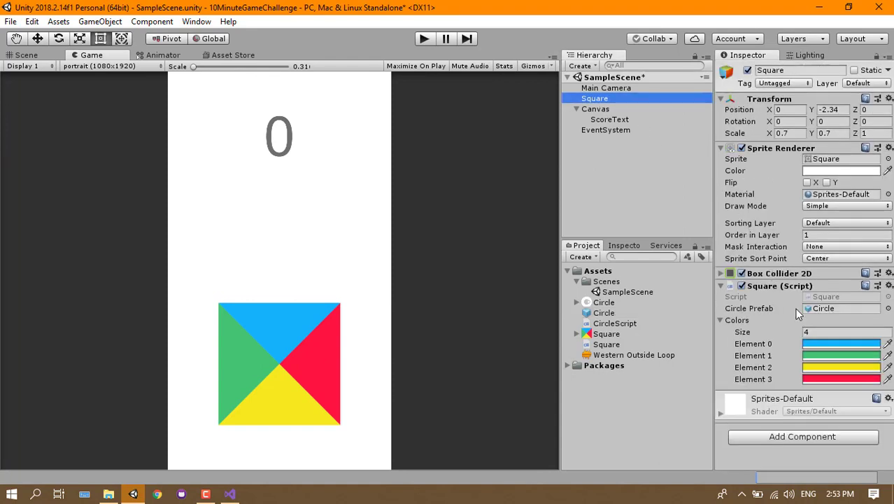
pyautogui.click(747, 319)
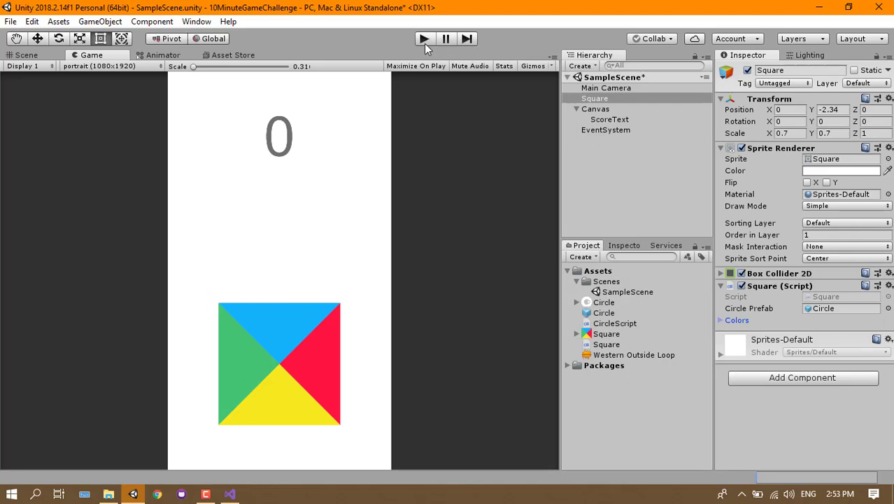
pyautogui.hotkey('ctrl', 'o')
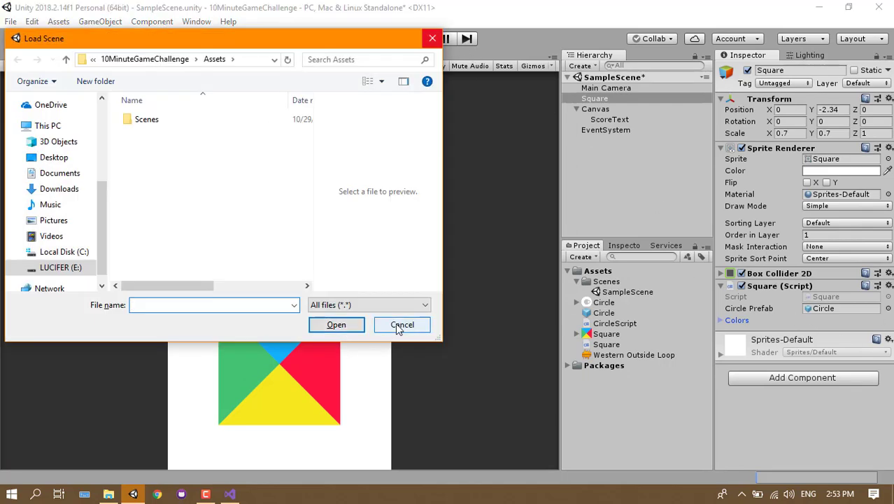
pyautogui.click(398, 325)
pyautogui.hotkey('ctrl', 's')
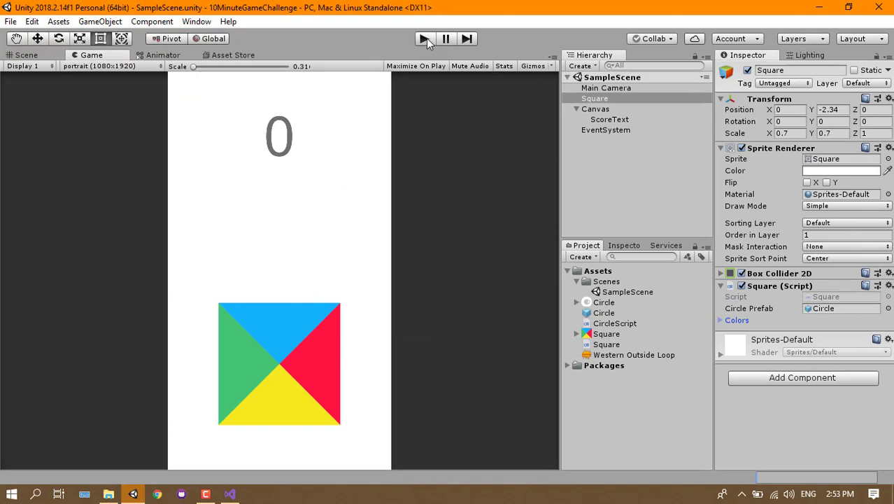
# Play-test, rotating the square to catch two circles until the score reaches 2.
pyautogui.click(425, 39)
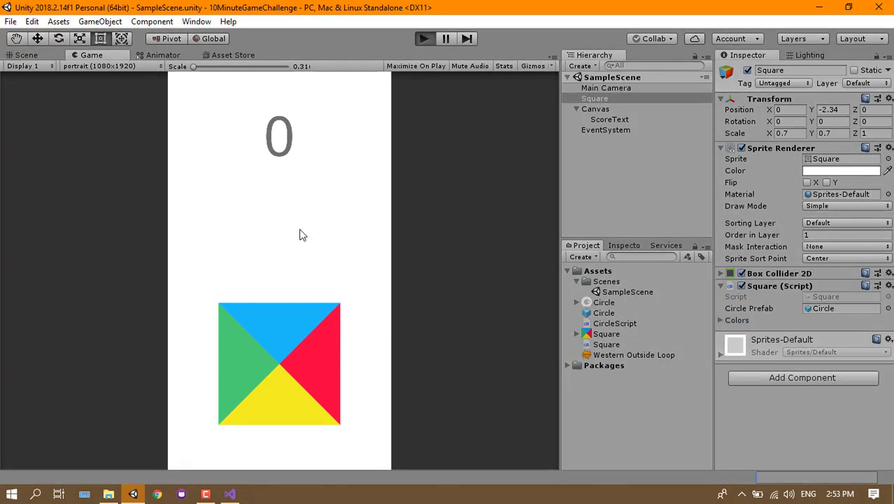
pyautogui.click(302, 280)
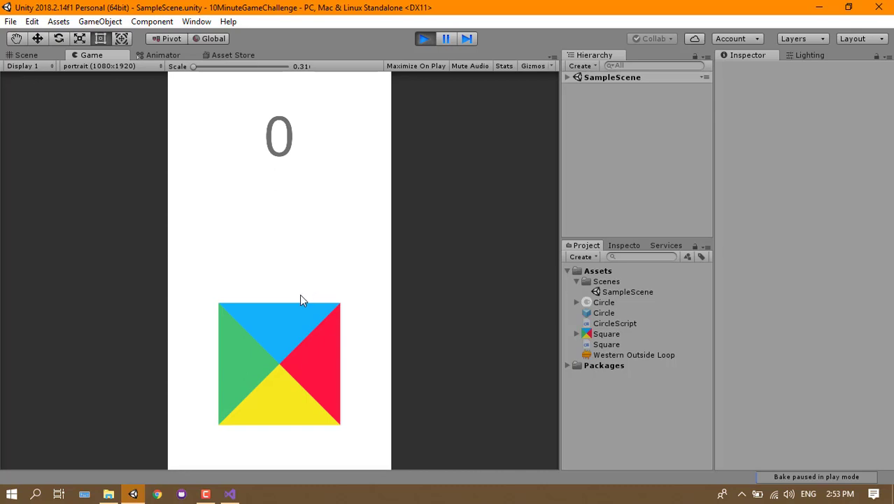
pyautogui.click(297, 298)
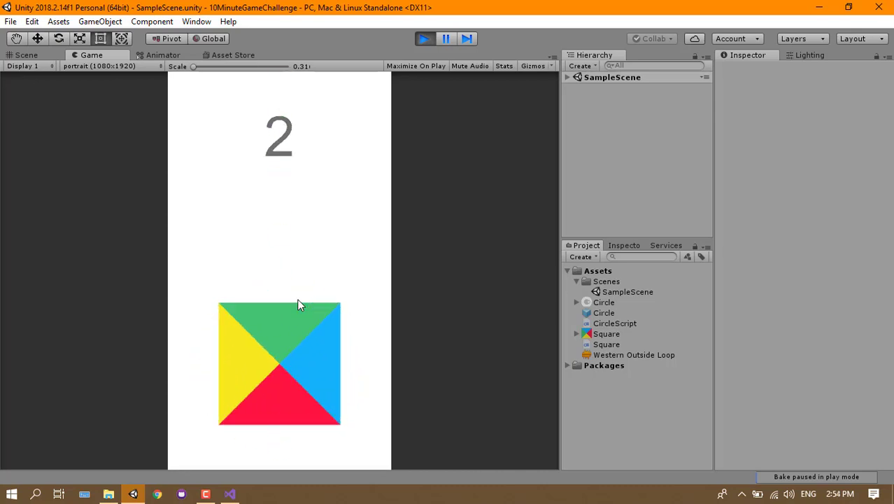
pyautogui.hotkey('ctrl', 'p')
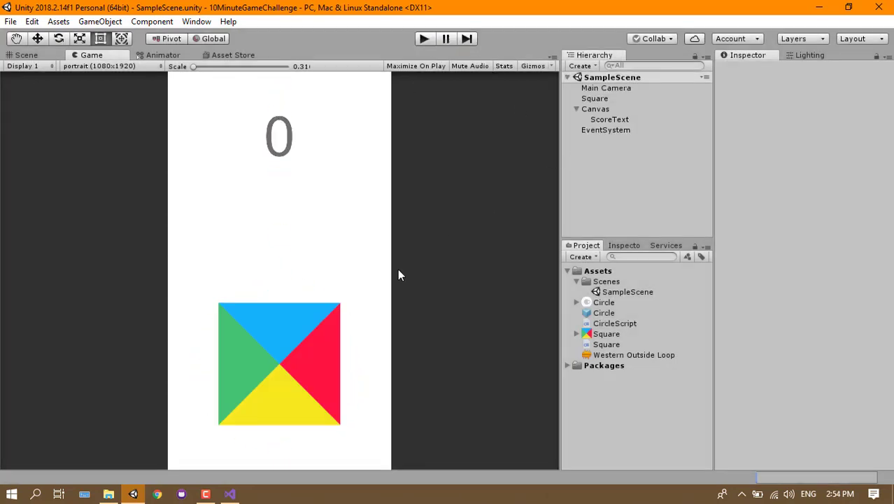
# Set the Circle prefab's Rigidbody 2D Gravity Scale to 0.4.
pyautogui.click(608, 313)
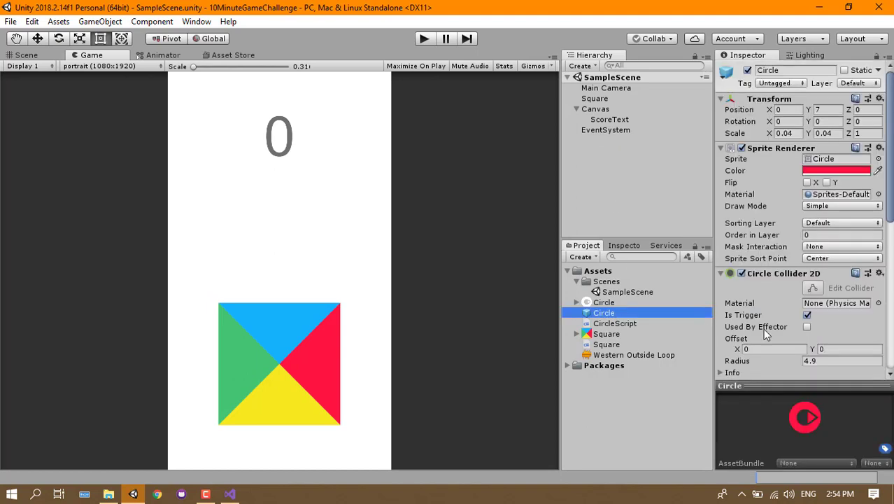
pyautogui.scroll(-5, 730, 312)
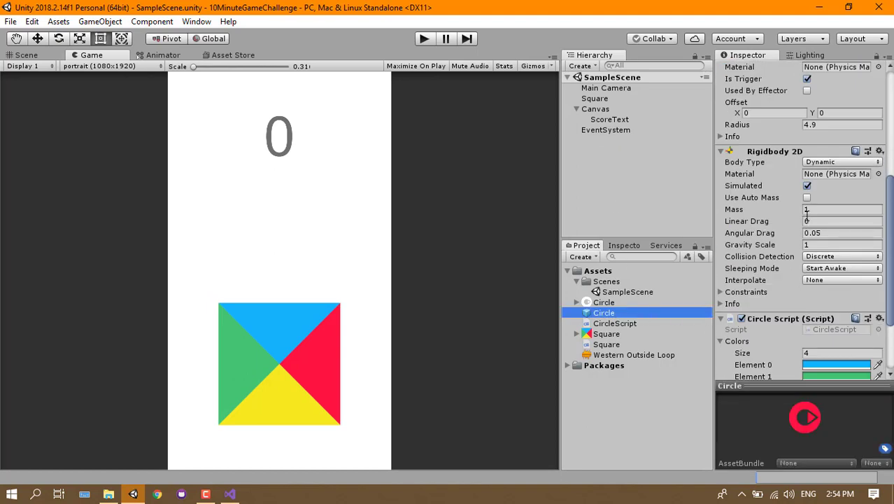
pyautogui.click(809, 245)
pyautogui.write('0.4')
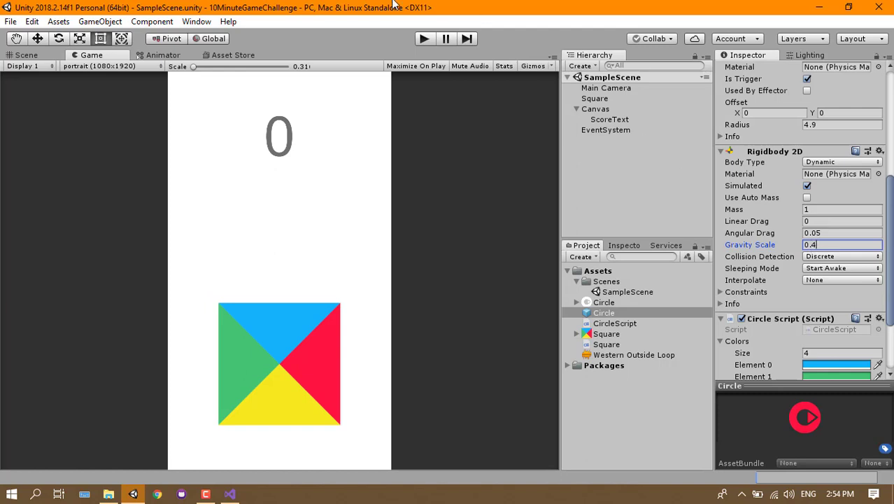
# Play-test again, rotating the square to match falling circles, then stop play mode.
pyautogui.click(424, 39)
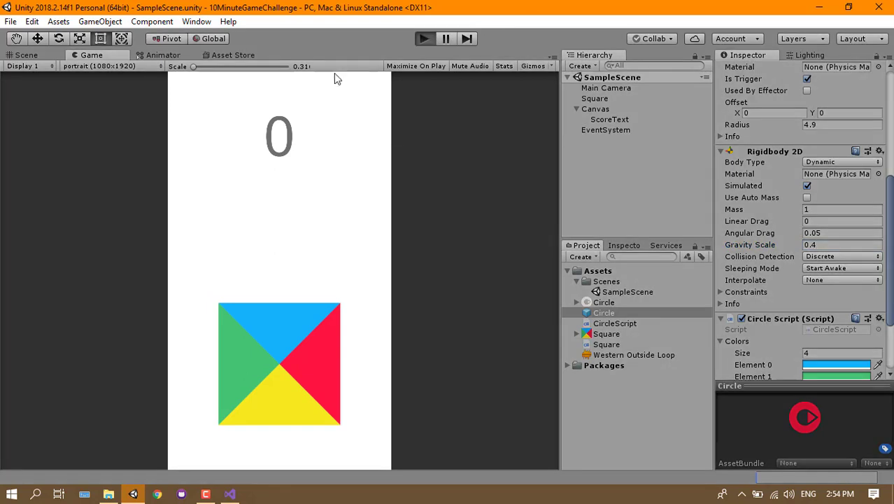
pyautogui.click(292, 274)
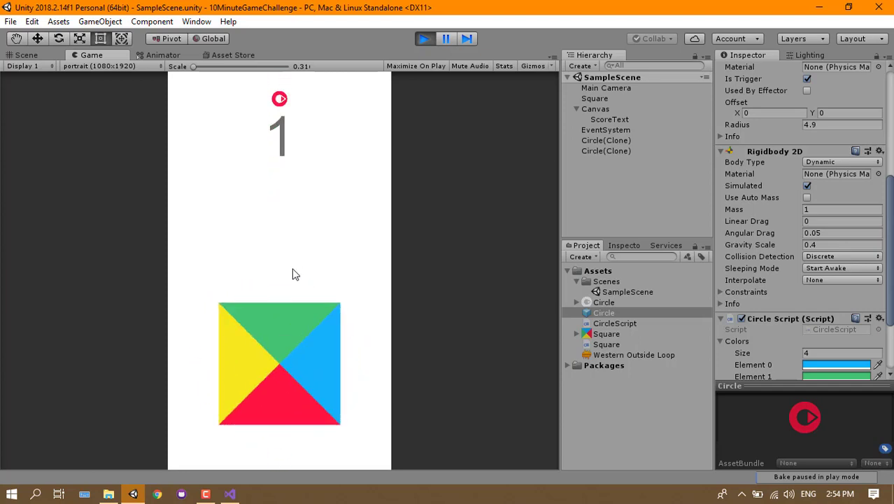
pyautogui.click(292, 274)
pyautogui.click(293, 274)
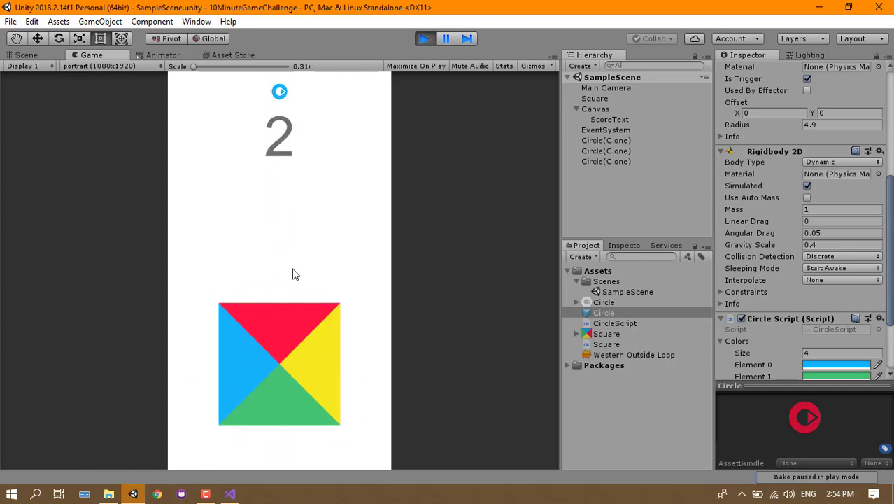
pyautogui.click(424, 39)
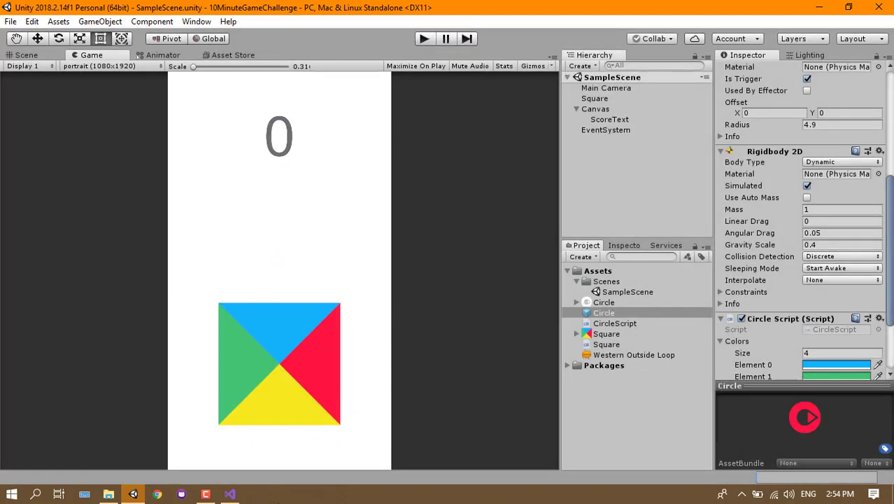
# Add Destroy(this.gameObject); after the score text line in OnTriggerEnter2D and save CircleScript.
pyautogui.click(230, 494)
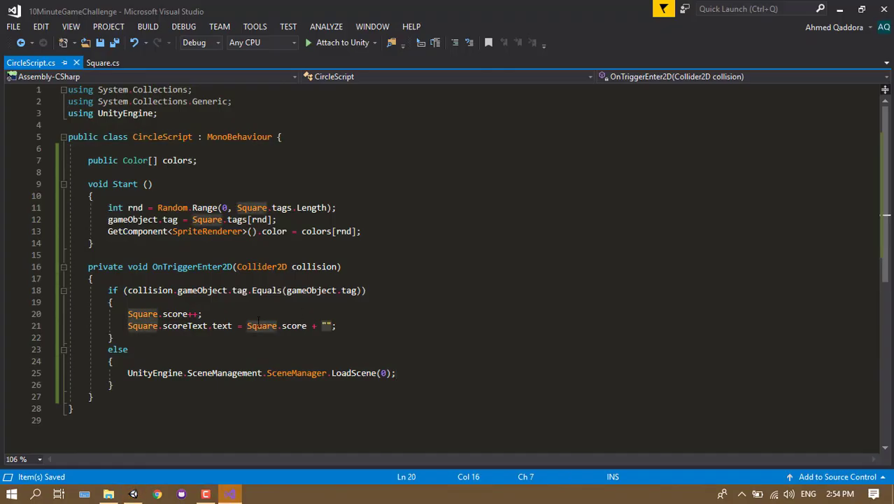
pyautogui.click(343, 314)
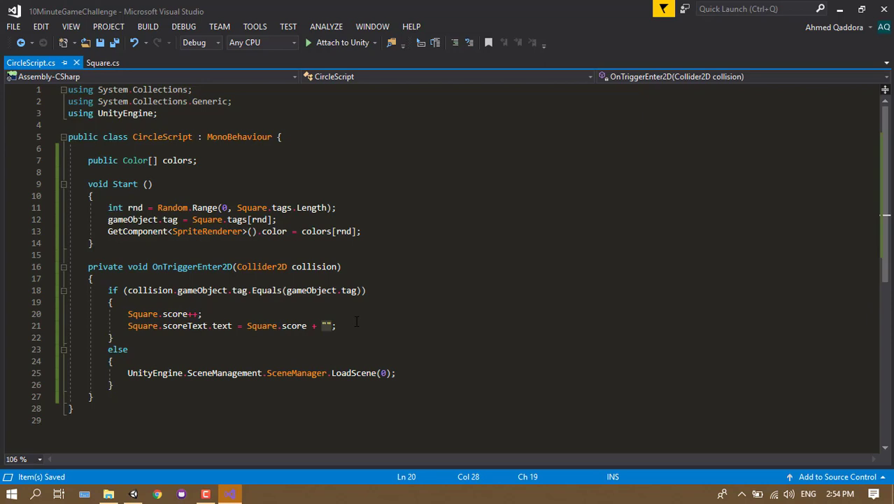
pyautogui.click(349, 328)
pyautogui.press('Return')
pyautogui.write('De')
pyautogui.press('Tab')
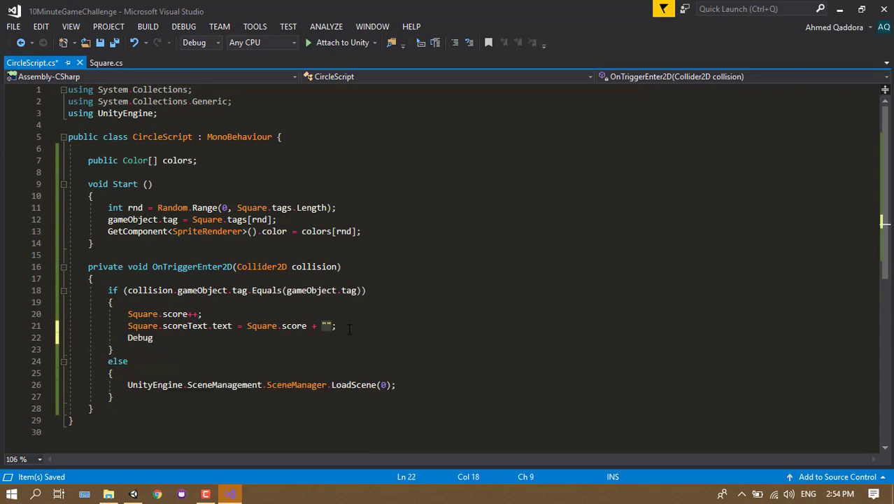
pyautogui.press('BackSpace')
pyautogui.press('BackSpace')
pyautogui.write('ro')
pyautogui.hotkey('ctrl', 'space')
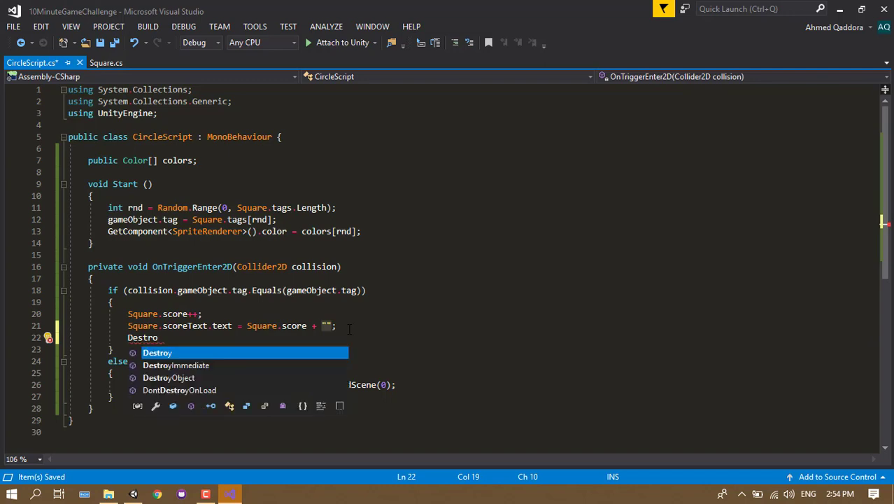
pyautogui.write('y(t')
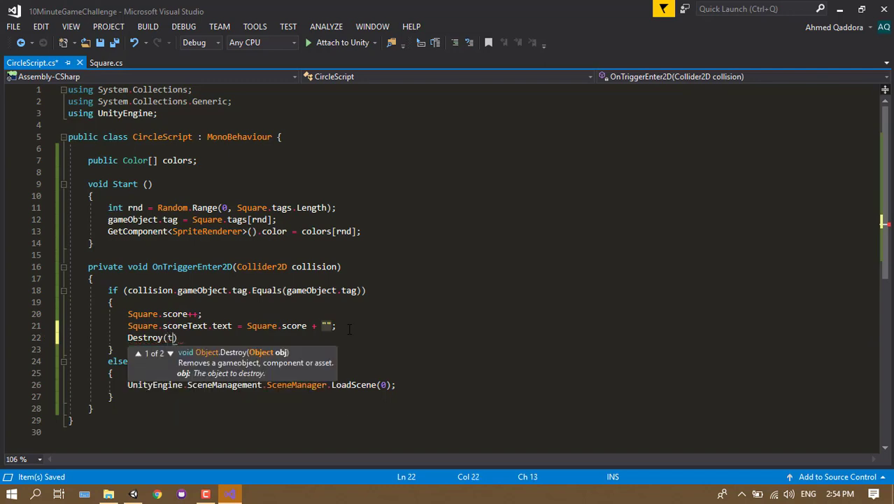
pyautogui.write('his')
pyautogui.press('Return')
pyautogui.press('BackSpace')
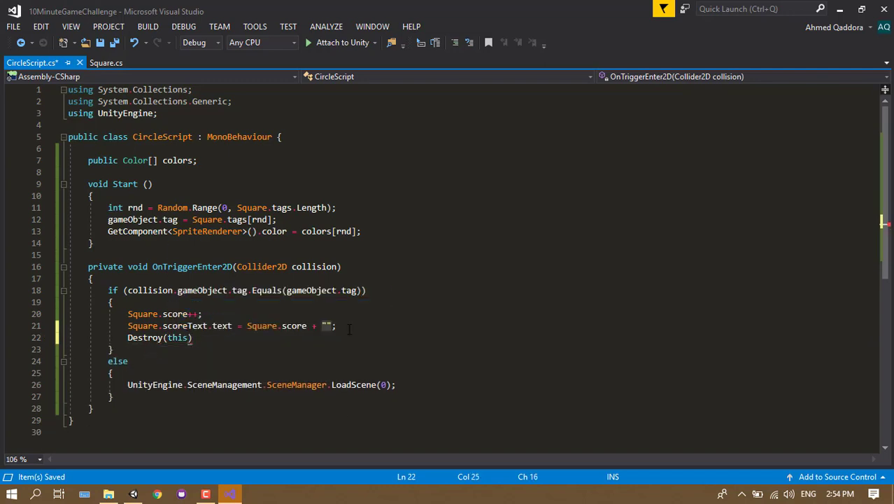
pyautogui.press('BackSpace')
pyautogui.write('s.gameObject')
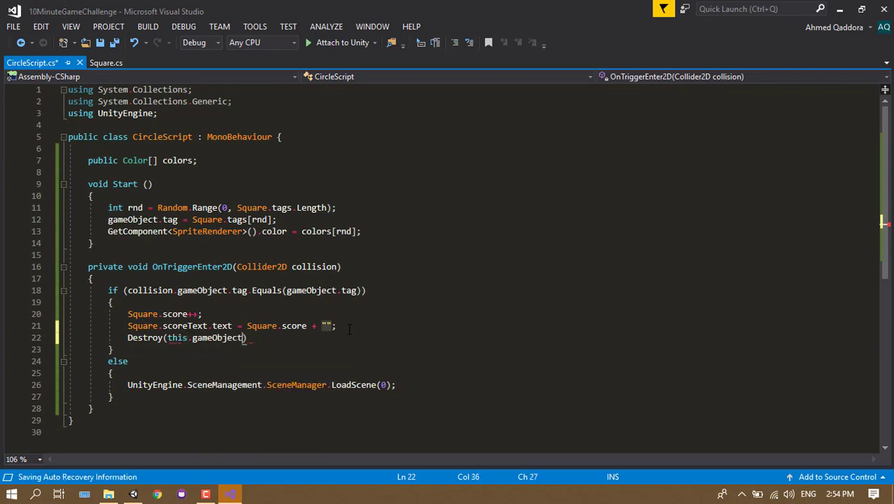
pyautogui.press('Right')
pyautogui.write(';')
pyautogui.hotkey('ctrl', 's')
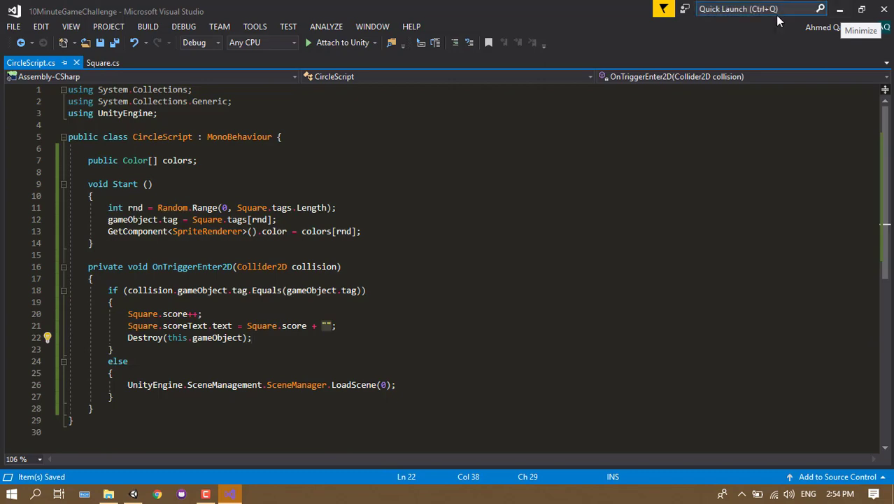
# Back in Unity, create an empty GameObject in the Hierarchy and rename it Audio.
pyautogui.click(840, 10)
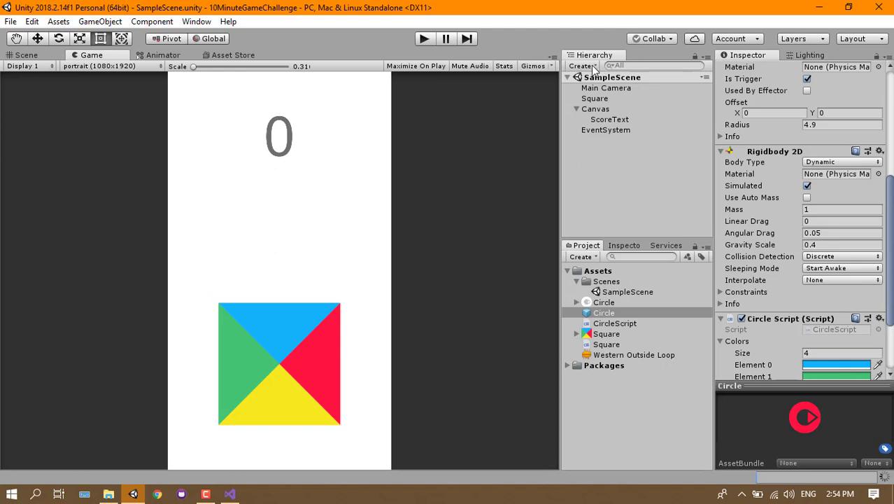
pyautogui.click(594, 66)
pyautogui.click(634, 77)
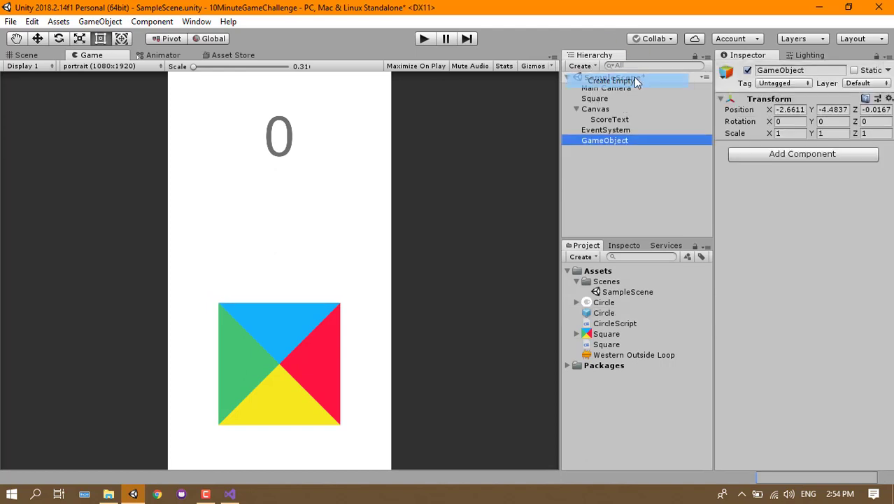
pyautogui.click(612, 140)
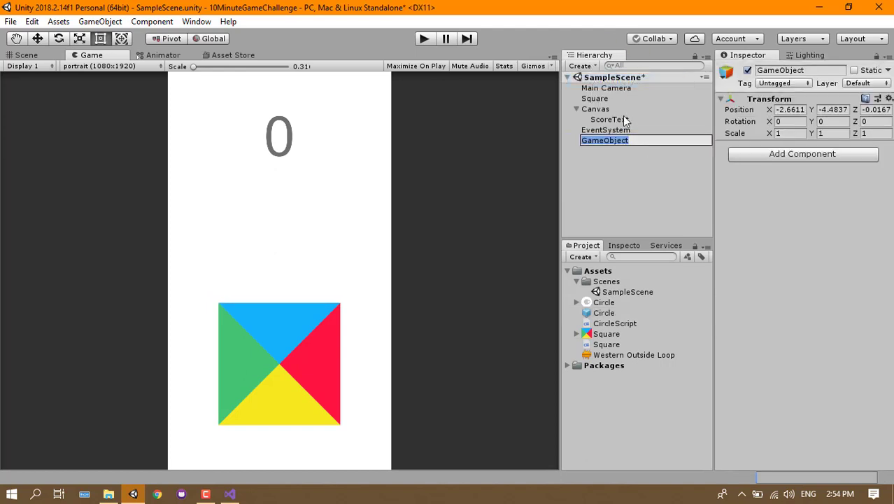
pyautogui.write('Audio')
pyautogui.press('Return')
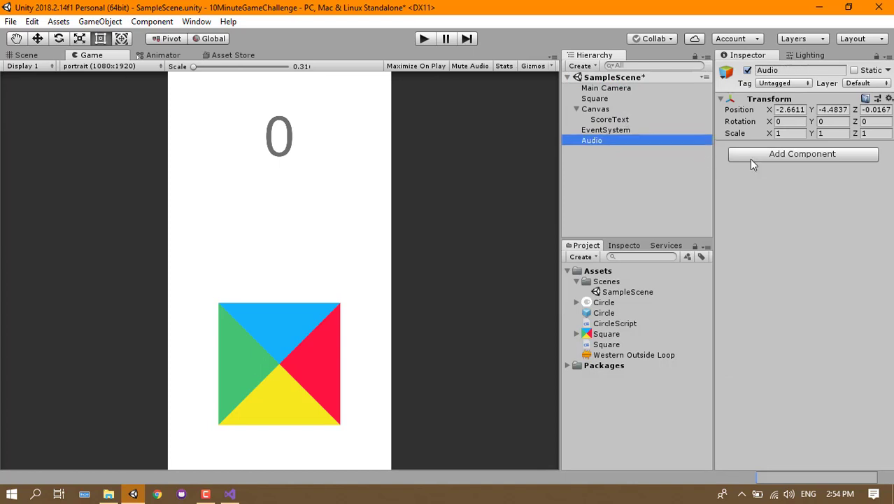
pyautogui.click(750, 153)
# Add a looping Audio Source to Audio with Western Outside Loop as its clip.
pyautogui.write('Audio')
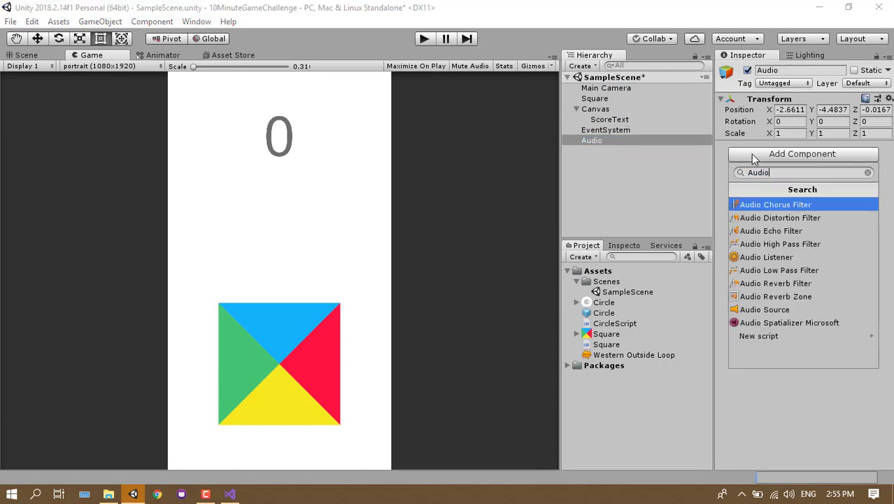
pyautogui.click(762, 310)
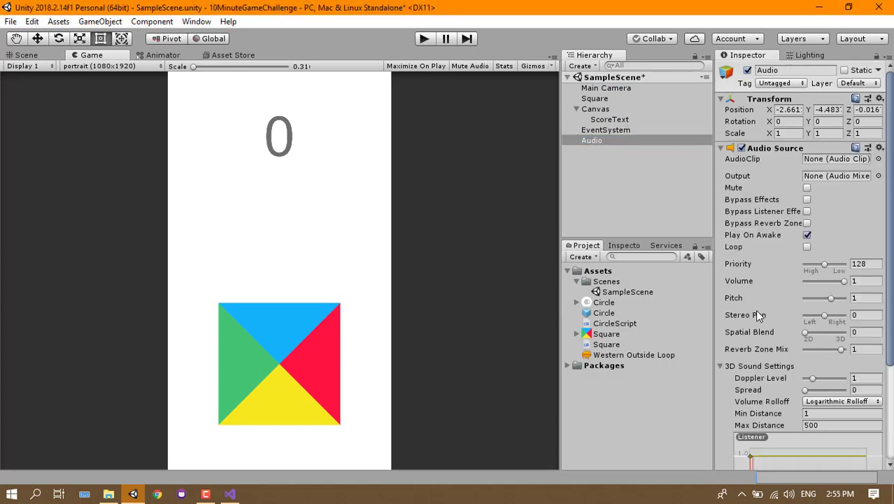
pyautogui.click(806, 246)
pyautogui.moveTo(602, 355)
pyautogui.mouseDown()
pyautogui.moveTo(821, 213)
pyautogui.moveTo(836, 159)
pyautogui.mouseUp()
pyautogui.scroll(-5, 792, 414)
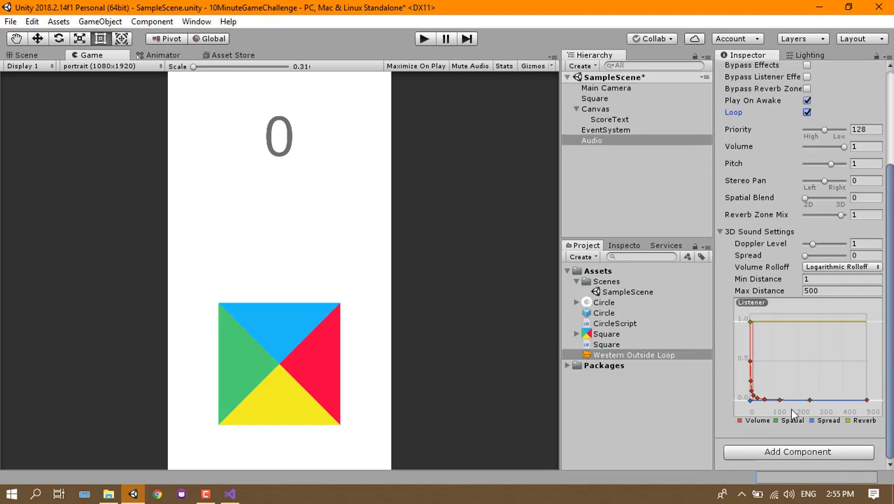
# Add a new AudioManager script component to Audio and open it for editing.
pyautogui.click(791, 451)
pyautogui.write('Audio')
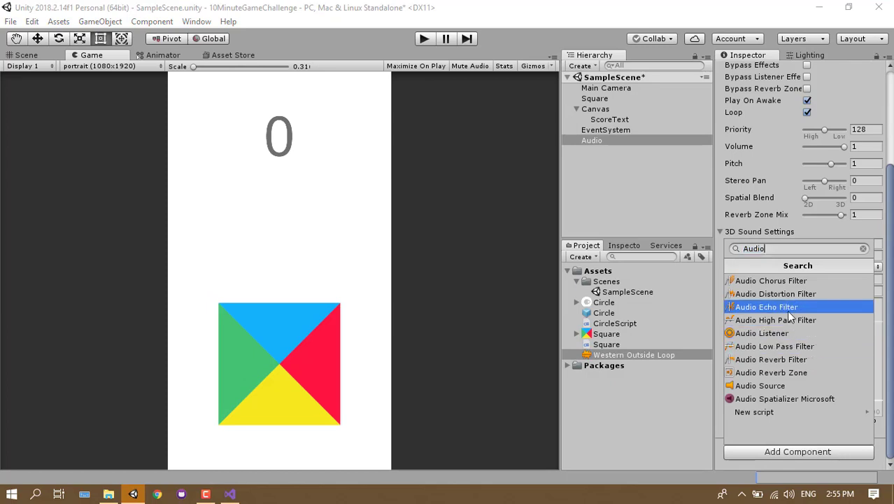
pyautogui.write('Manager')
pyautogui.press('Return')
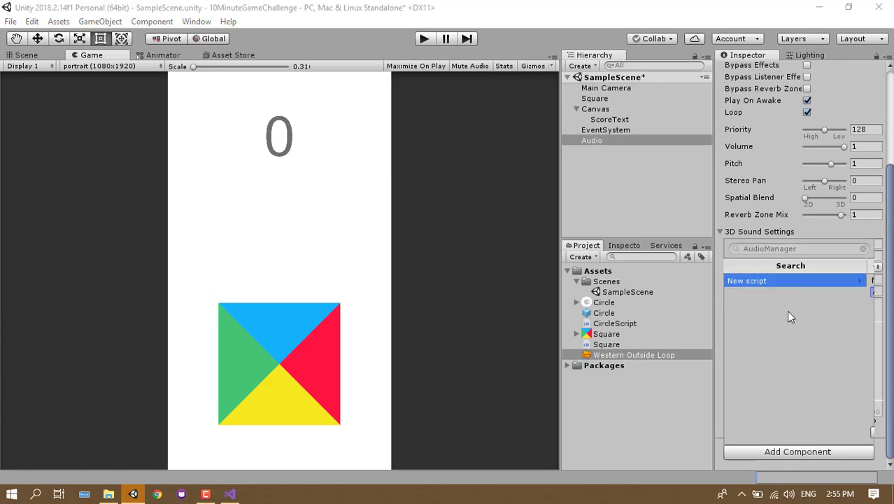
pyautogui.press('Return')
pyautogui.hotkey('alt', 'Tab')
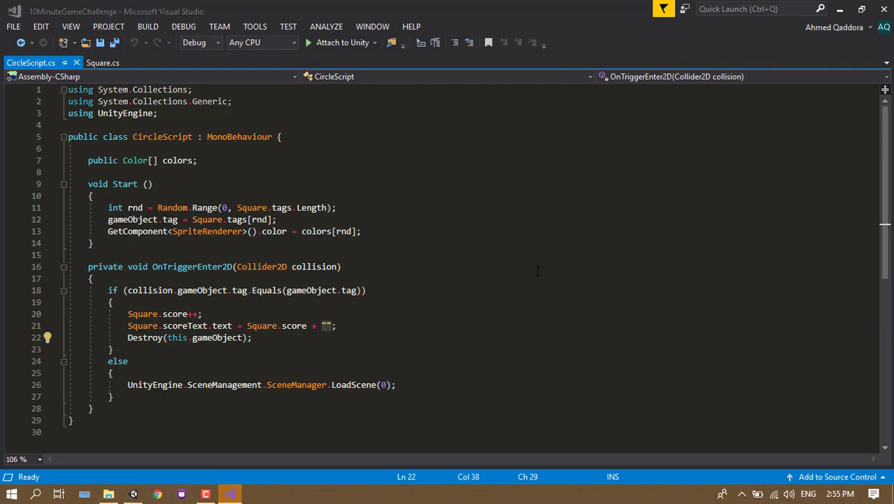
pyautogui.click(133, 494)
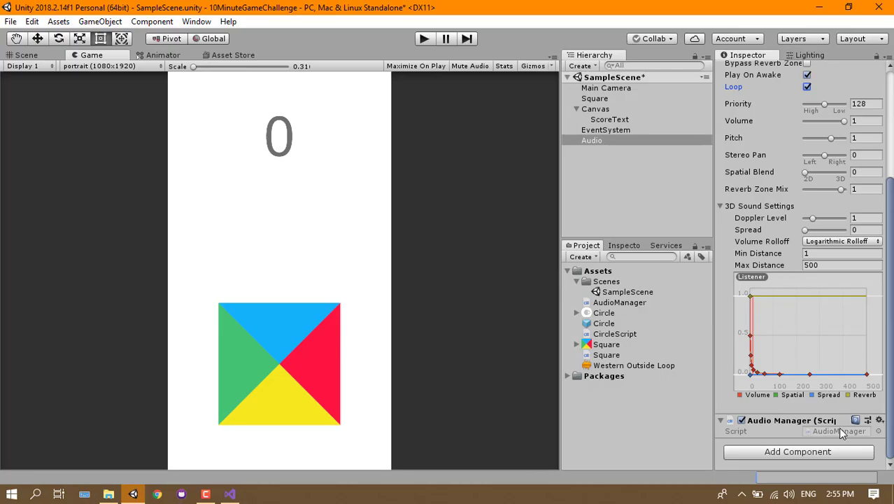
pyautogui.doubleClick(842, 432)
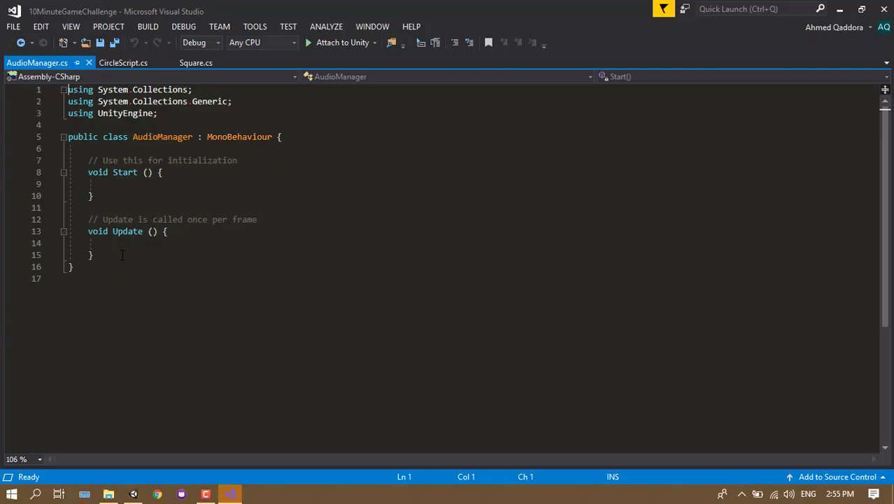
# Strip the unused Update method and placeholder comment from the AudioManager template.
pyautogui.moveTo(122, 255); pyautogui.dragTo(2, 187)
pyautogui.hotkey('ctrl', 'End')
pyautogui.press('Left')
pyautogui.press('Left')
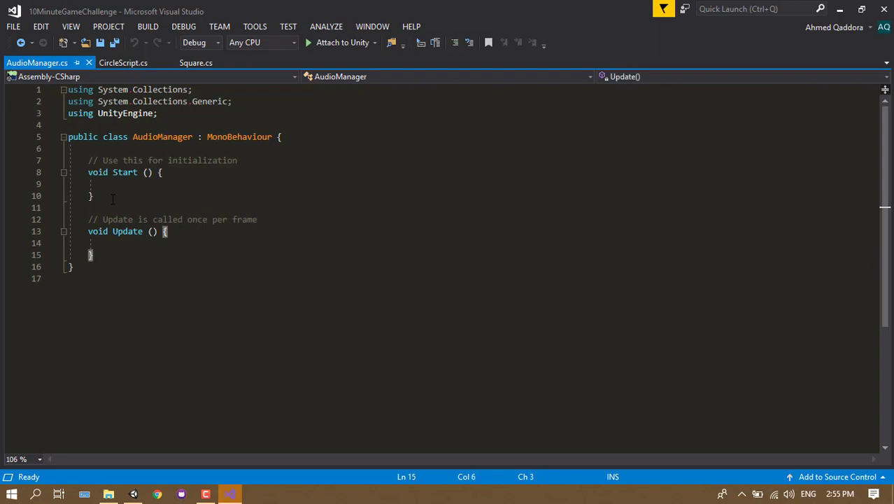
pyautogui.press('BackSpace')
pyautogui.press('BackSpace')
pyautogui.press('BackSpace')
pyautogui.press('BackSpace')
pyautogui.press('BackSpace')
pyautogui.press('BackSpace')
pyautogui.press('BackSpace')
pyautogui.press('BackSpace')
pyautogui.press('BackSpace')
pyautogui.press('BackSpace')
pyautogui.press('BackSpace')
pyautogui.press('BackSpace')
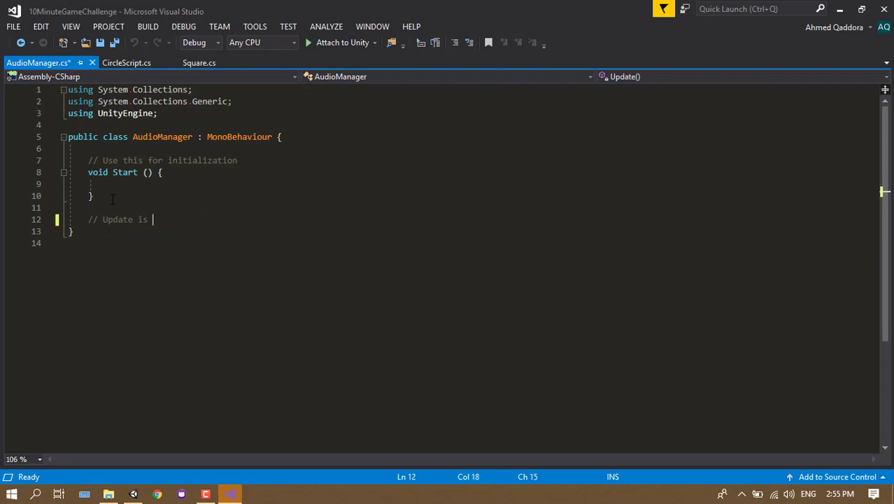
pyautogui.press('BackSpace')
pyautogui.press('BackSpace')
pyautogui.press('BackSpace')
pyautogui.press('BackSpace')
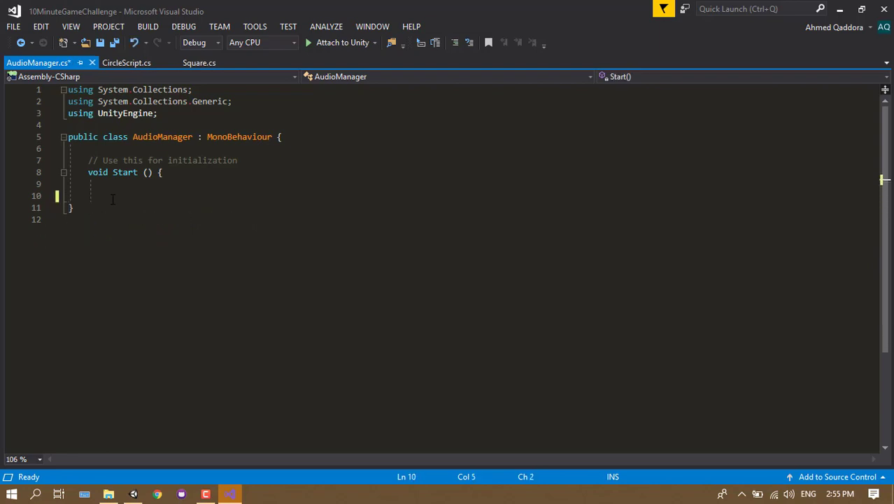
pyautogui.write('}')
pyautogui.hotkey('ctrl', 'x')
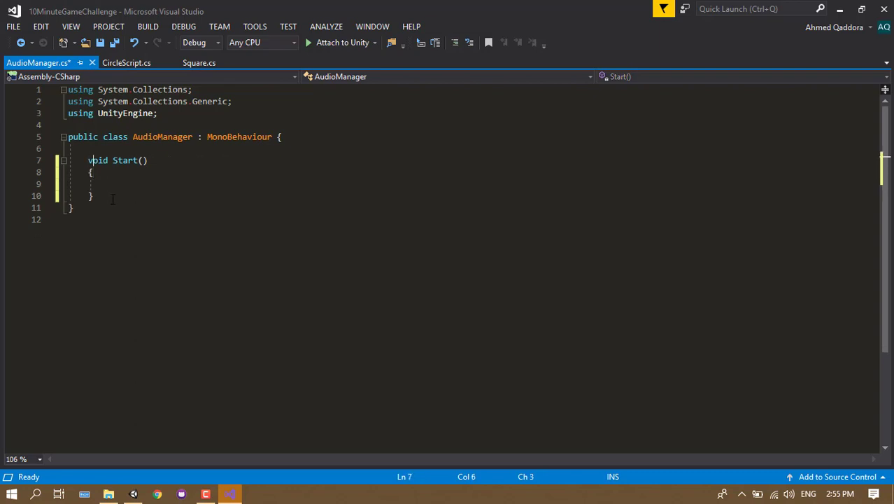
pyautogui.press('Return')
# Declare the field public static AudioSource audio; in AudioManager.
pyautogui.press('Up')
pyautogui.write('public static A')
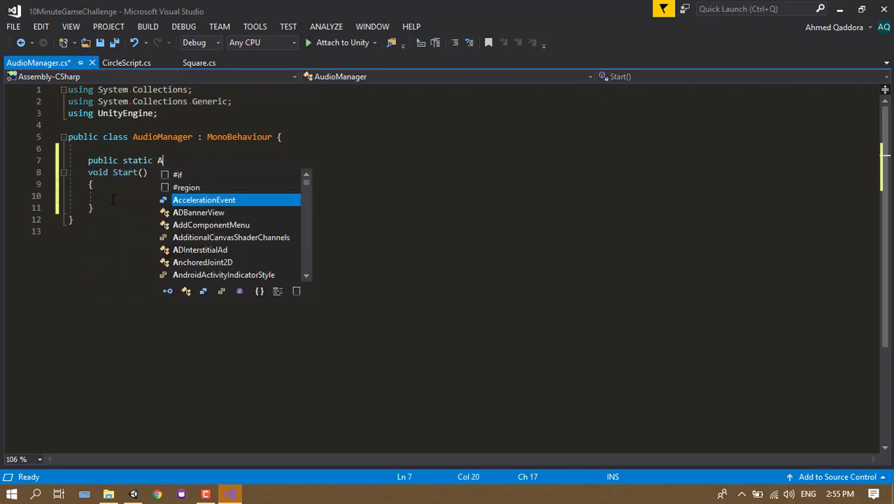
pyautogui.write('udio')
pyautogui.press('Tab')
pyautogui.press('BackSpace')
pyautogui.press('BackSpace')
pyautogui.press('BackSpace')
pyautogui.press('BackSpace')
pyautogui.press('BackSpace')
pyautogui.press('BackSpace')
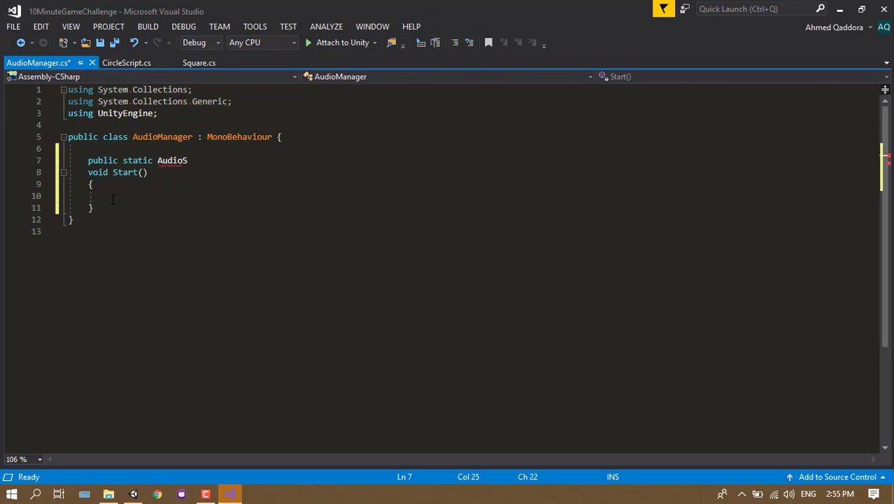
pyautogui.write('ource')
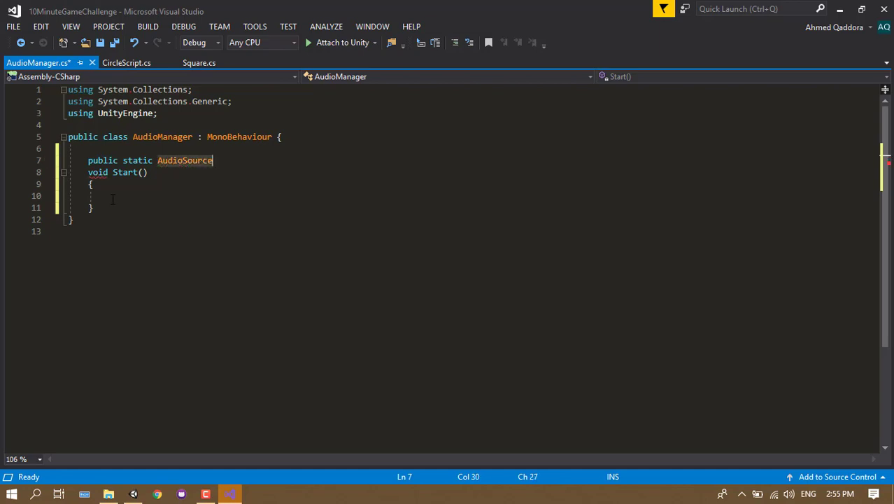
pyautogui.write(' audio;')
pyautogui.press('Return')
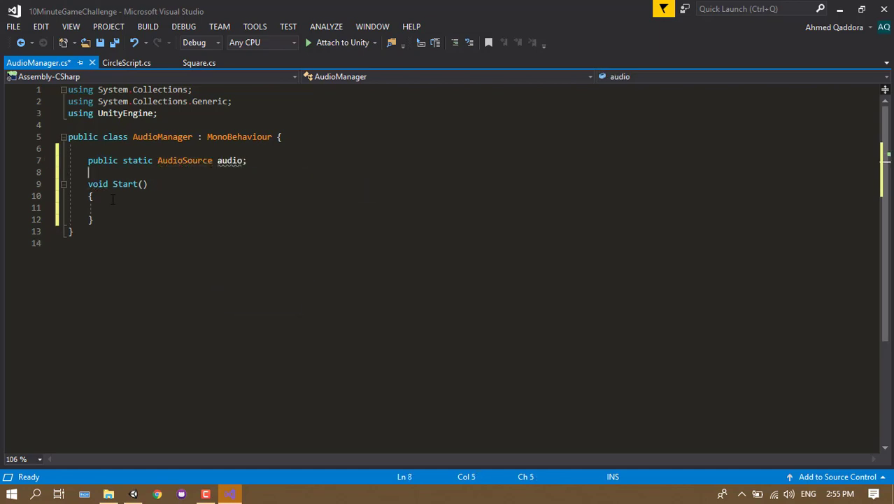
pyautogui.press('Down')
pyautogui.press('Down')
pyautogui.press('Down')
# Rename Start to Awake and open an if block checking audio against null.
pyautogui.hotkey('ctrl', 'Right')
pyautogui.hotkey('ctrl', 'shift', 'Right')
pyautogui.write('Awake')
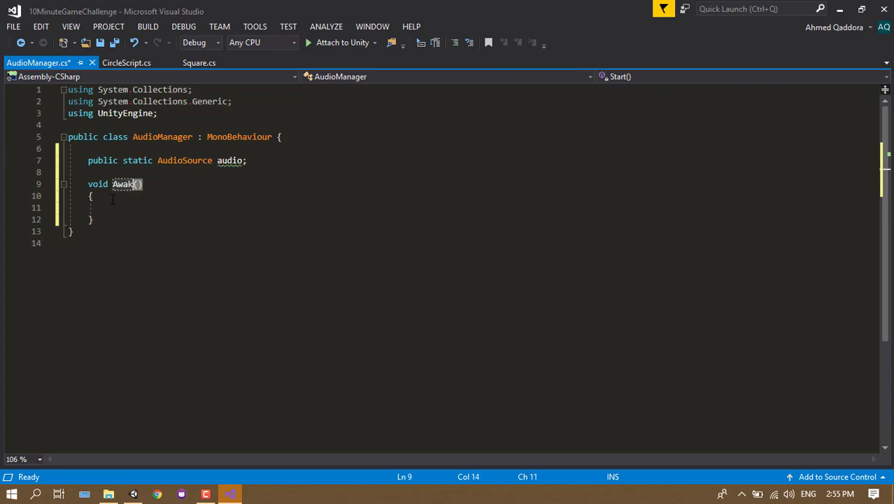
pyautogui.press('Down')
pyautogui.press('Down')
pyautogui.write('if(au')
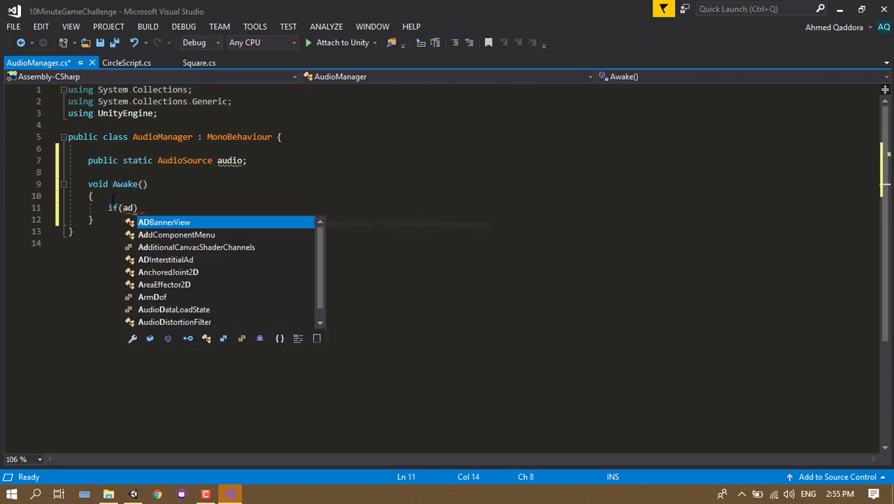
pyautogui.write('dio.is')
pyautogui.press('BackSpace')
pyautogui.press('BackSpace')
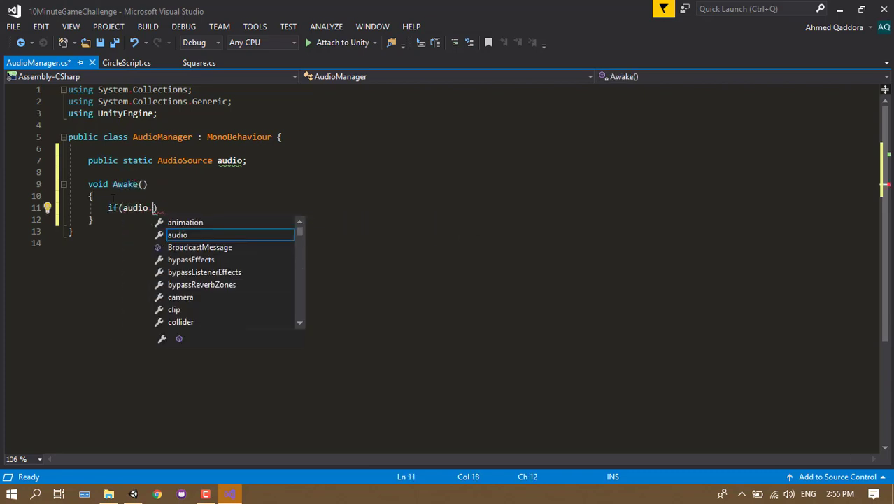
pyautogui.press('BackSpace')
pyautogui.press('Home')
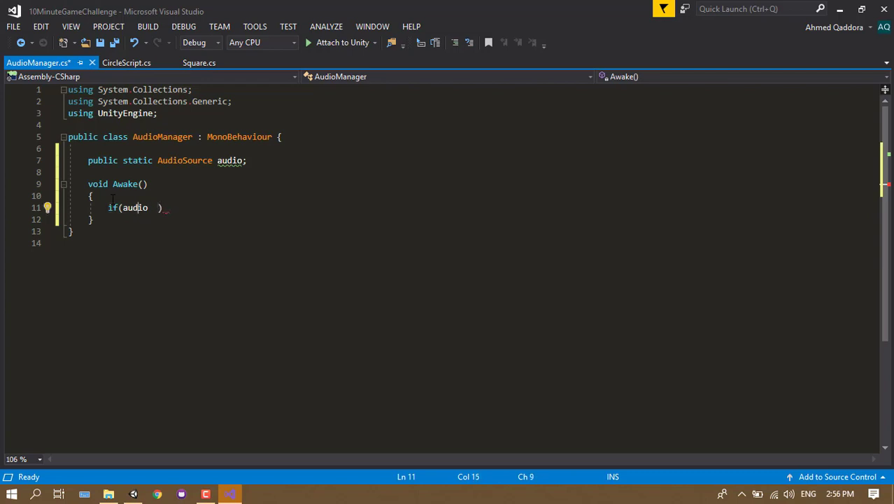
pyautogui.write('null')
pyautogui.press('End')
pyautogui.press('Return')
pyautogui.write('{')
pyautogui.press('Return')
# Inside the null check, assign audio = GetComponent<AudioSource>(); and call DontDestroyOnLoad(this.gameObject);.
pyautogui.write('audio = GetComponent')
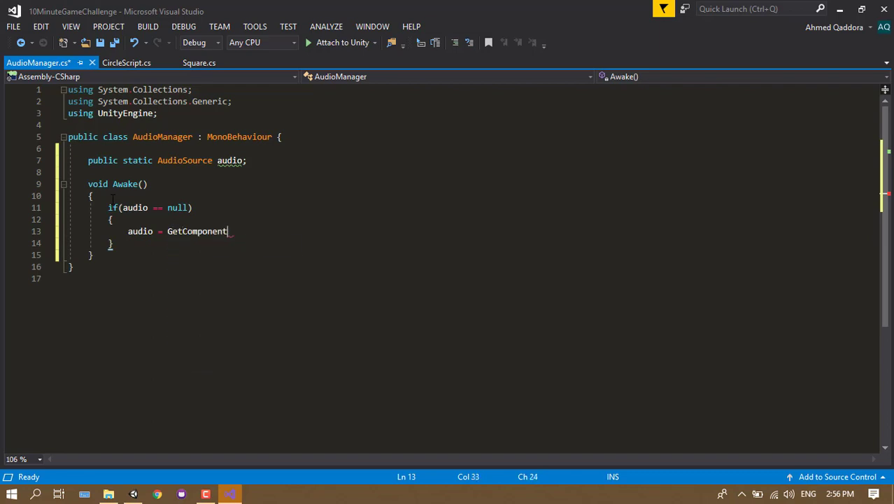
pyautogui.write('<AudioSettings>')
pyautogui.press('BackSpace')
pyautogui.press('BackSpace')
pyautogui.press('BackSpace')
pyautogui.press('BackSpace')
pyautogui.press('BackSpace')
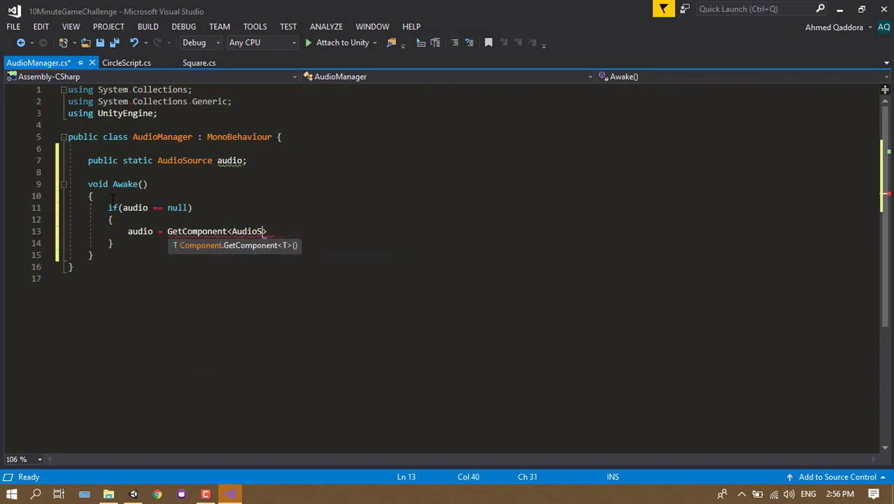
pyautogui.write('Source>();')
pyautogui.press('Return')
pyautogui.write('DontDestroyOnLoad')
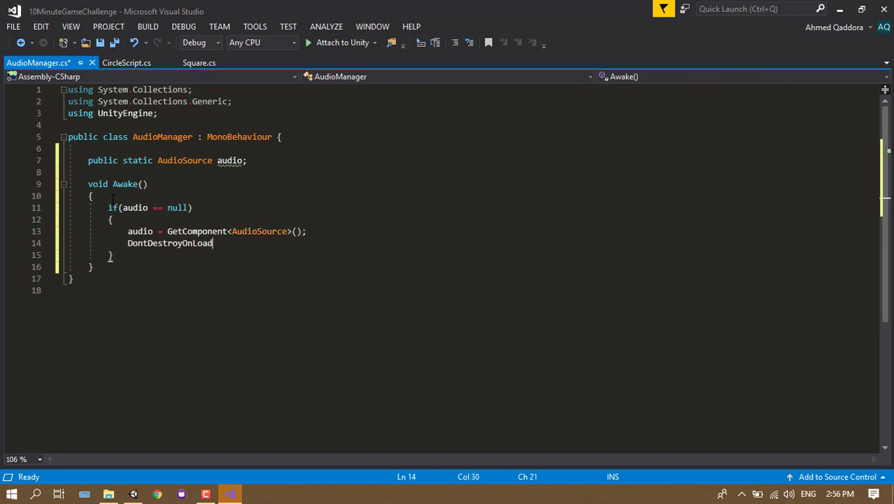
pyautogui.write('(this.gameObject)')
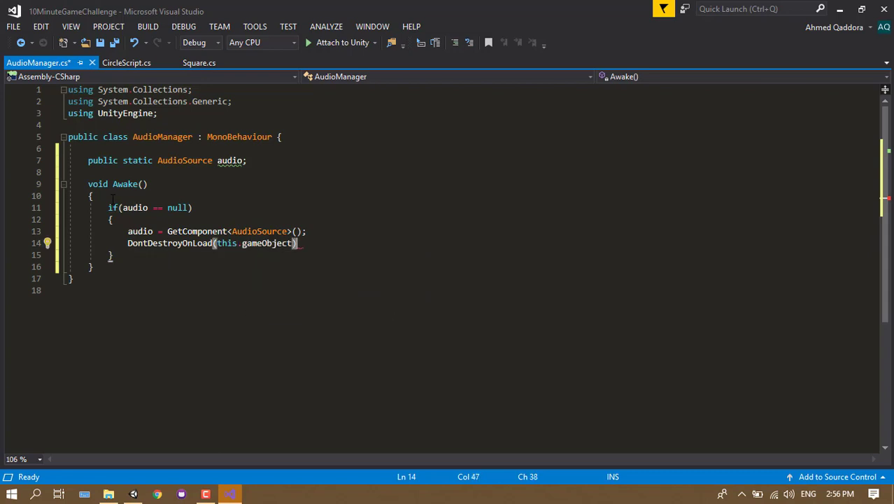
pyautogui.write('l')
pyautogui.press('BackSpace')
pyautogui.write(';')
pyautogui.press('Down')
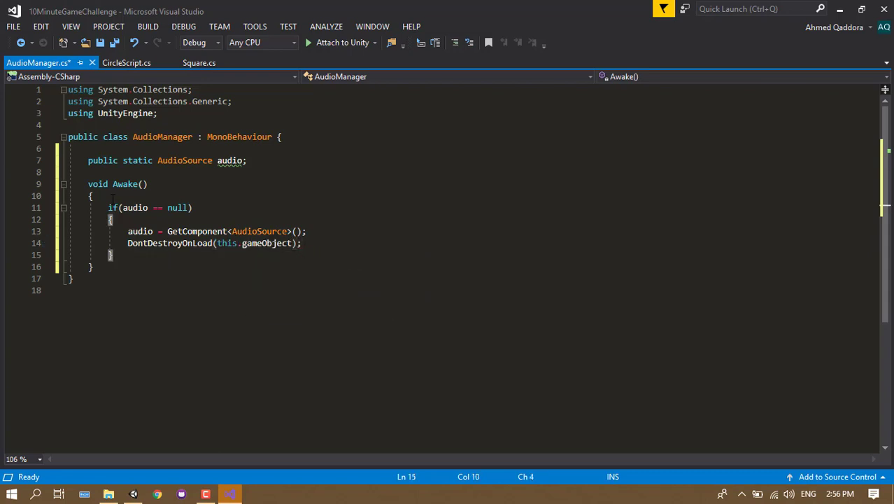
# Add an else branch with Destroy(this.gameObject); and save AudioManager.cs.
pyautogui.press('Return')
pyautogui.write('else')
pyautogui.press('Return')
pyautogui.write('Destroy')
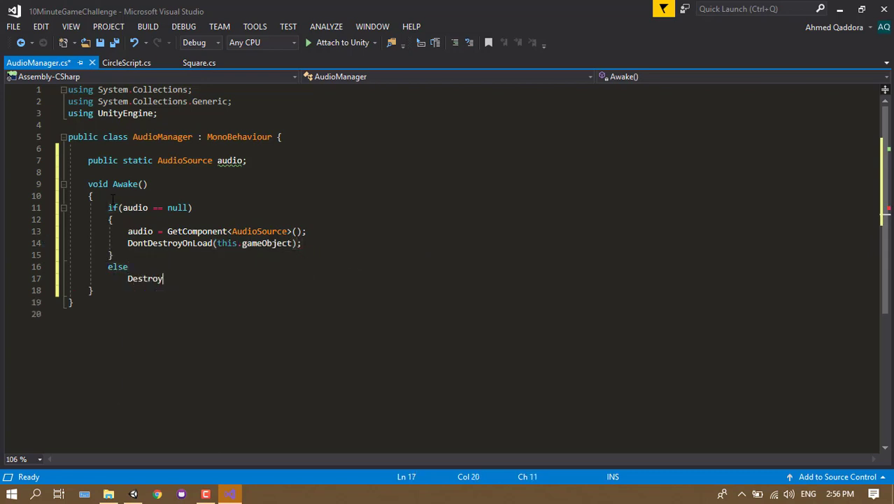
pyautogui.write('(trghu\\')
pyautogui.press('BackSpace')
pyautogui.press('BackSpace')
pyautogui.press('BackSpace')
pyautogui.press('BackSpace')
pyautogui.press('BackSpace')
pyautogui.press('BackSpace')
pyautogui.write('th')
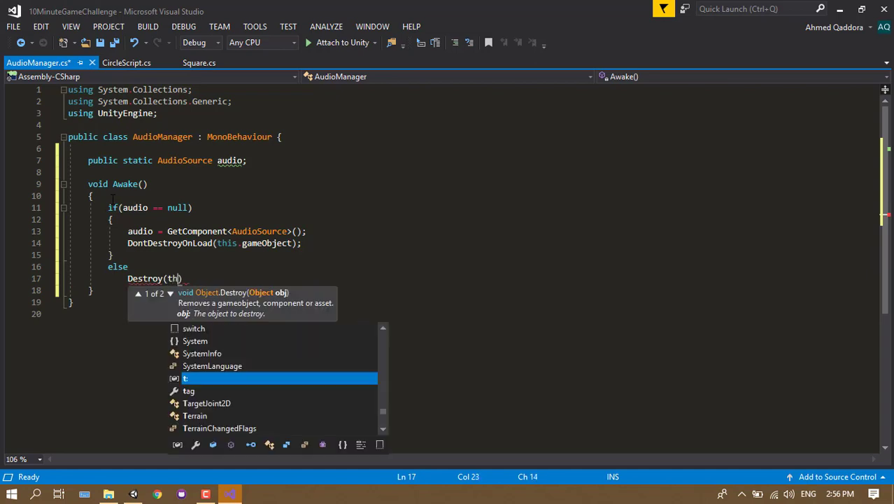
pyautogui.write('is.gameObject);')
pyautogui.hotkey('ctrl', 's')
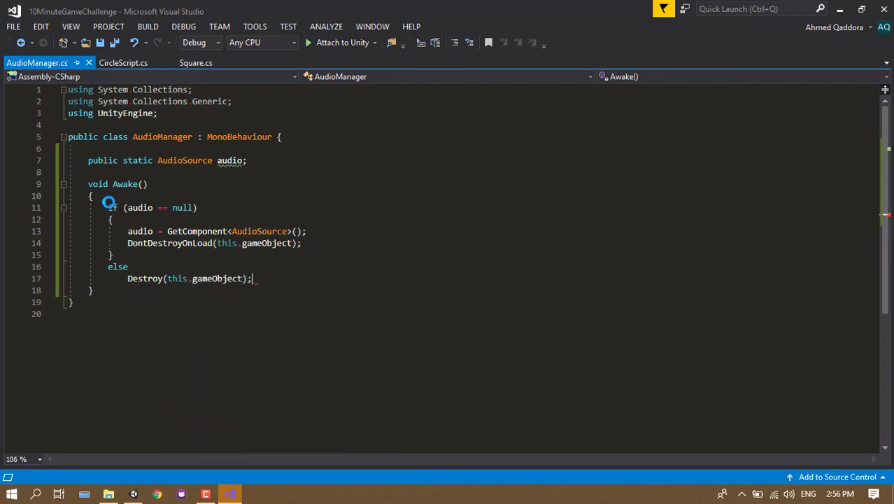
pyautogui.hotkey('ctrl', 'shift', 'a')
pyautogui.click(723, 418)
pyautogui.hotkey('ctrl', 's')
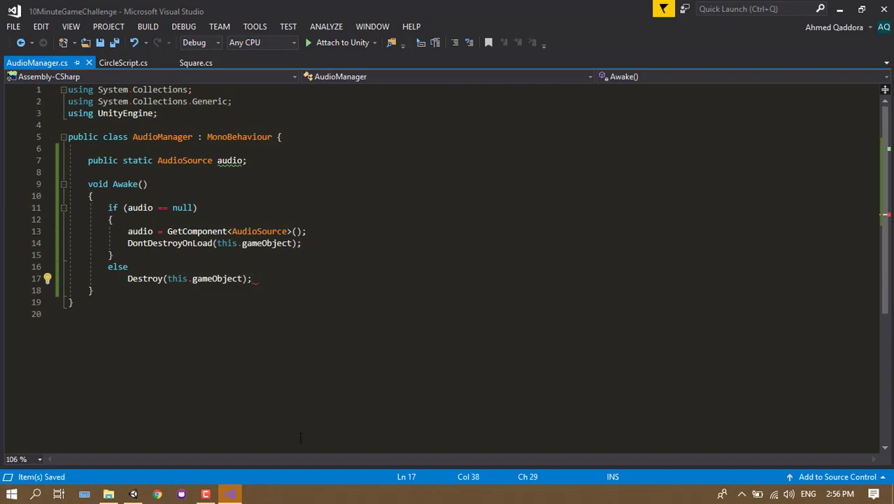
# Return to Unity and cancel the Load Scene dialog opened by mistake.
pyautogui.click(132, 494)
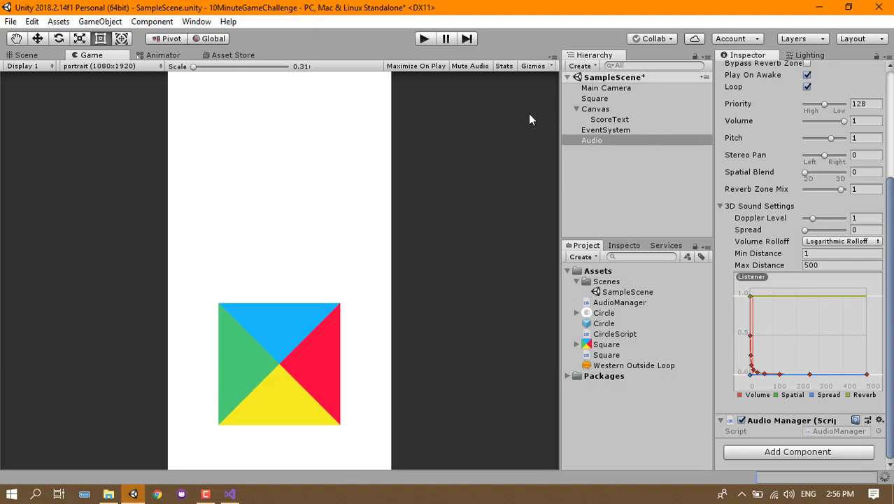
pyautogui.hotkey('ctrl', 'o')
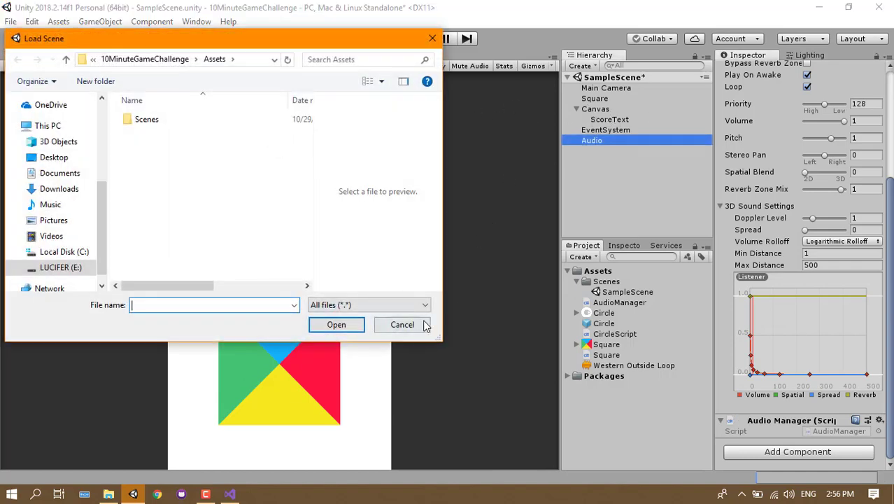
pyautogui.click(402, 324)
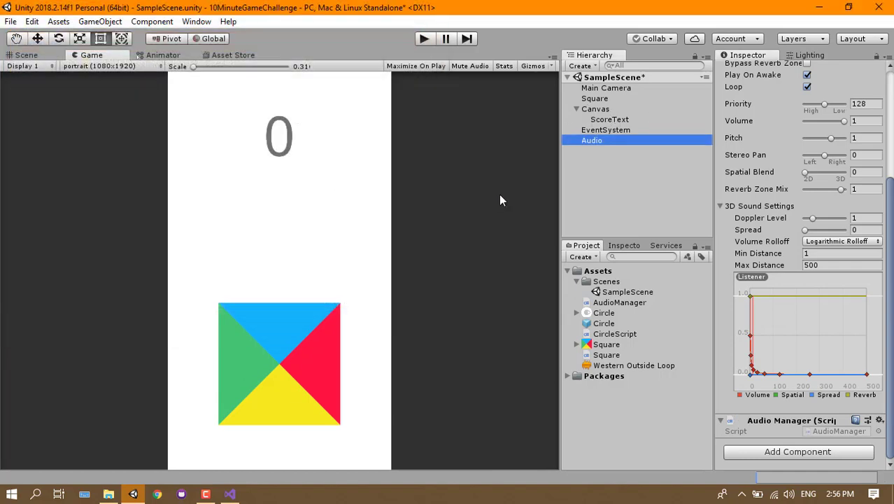
# Play the game, rotating the square to match each falling ball's colour until the score reaches 8.
pyautogui.click(423, 40)
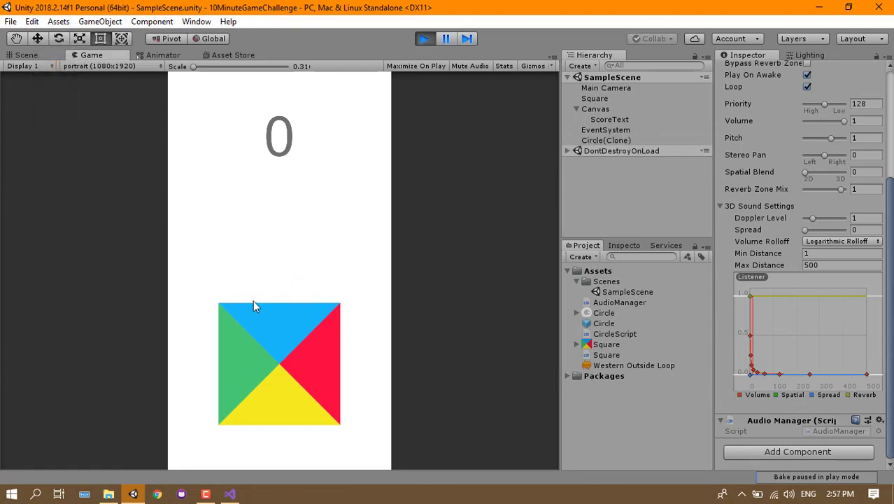
pyautogui.click(306, 300)
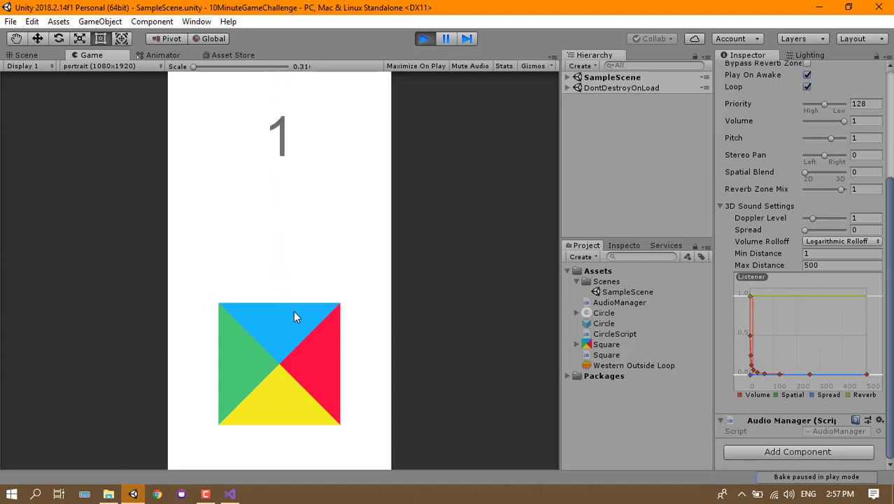
pyautogui.click(284, 313)
pyautogui.click(288, 316)
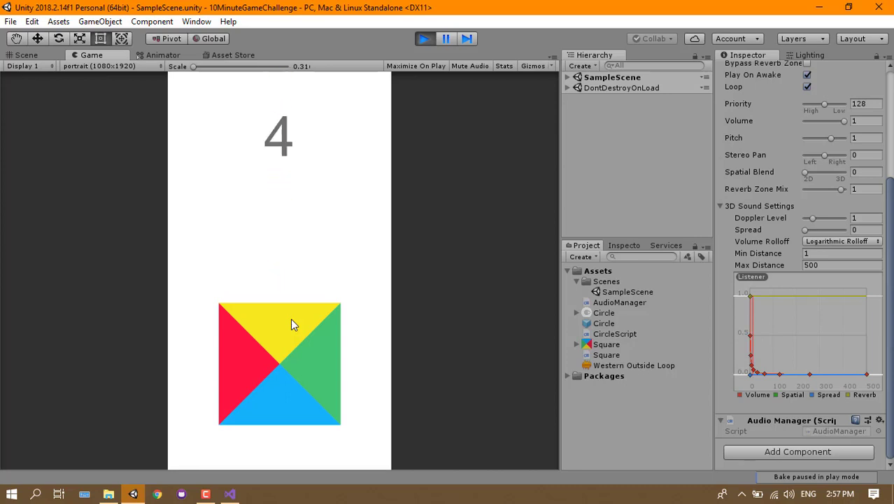
pyautogui.click(292, 320)
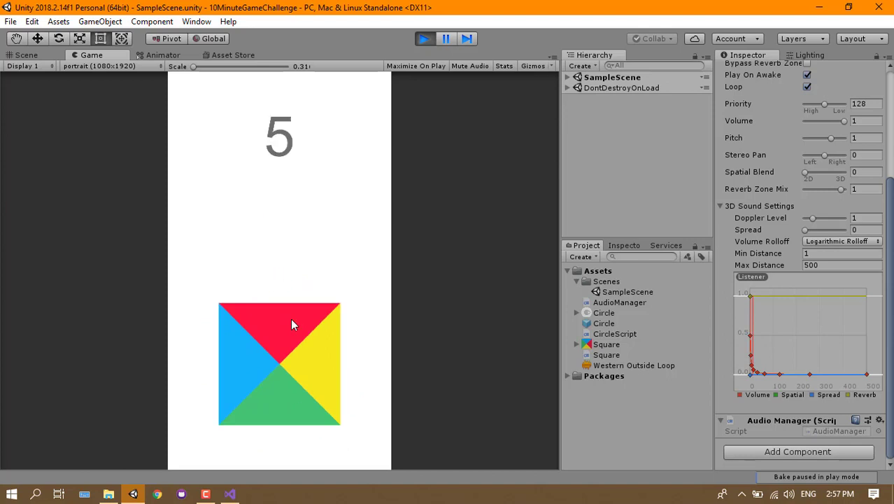
pyautogui.doubleClick(292, 320)
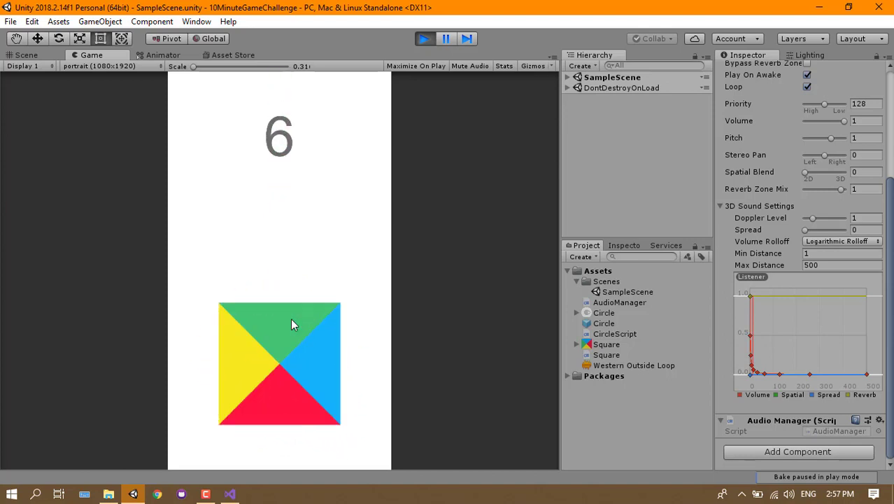
pyautogui.doubleClick(292, 324)
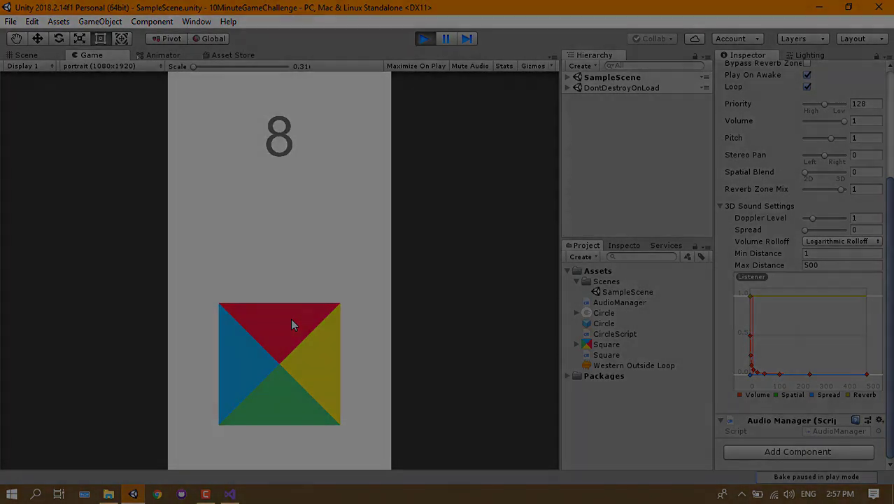
pyautogui.click(290, 318)
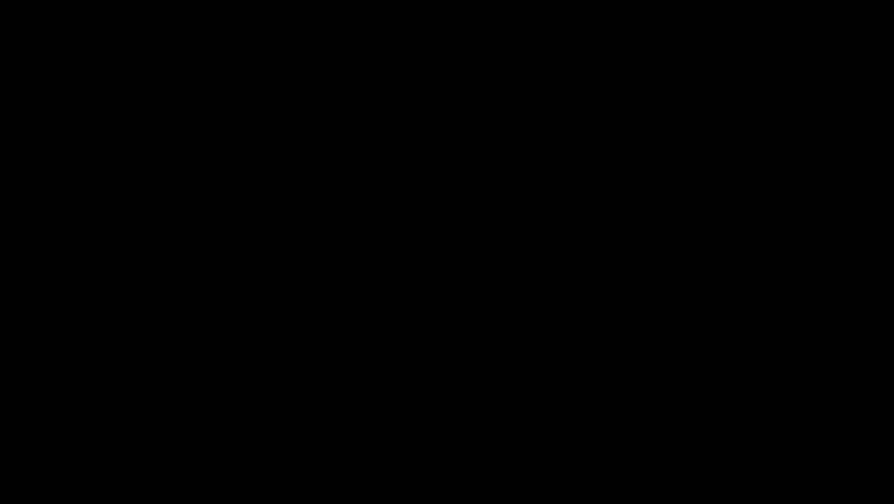